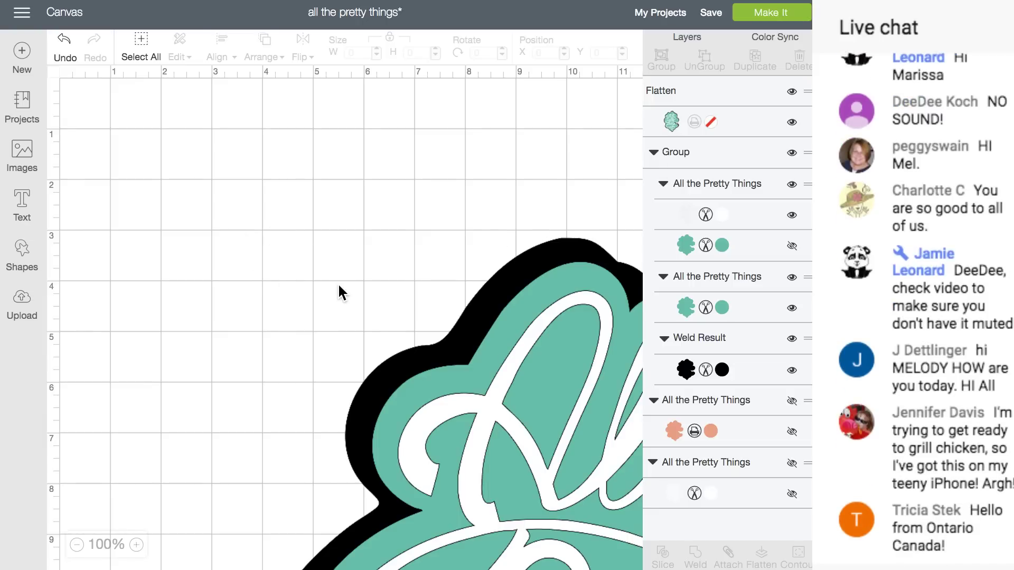
Hide the small flattened copy of the design
click(77, 545)
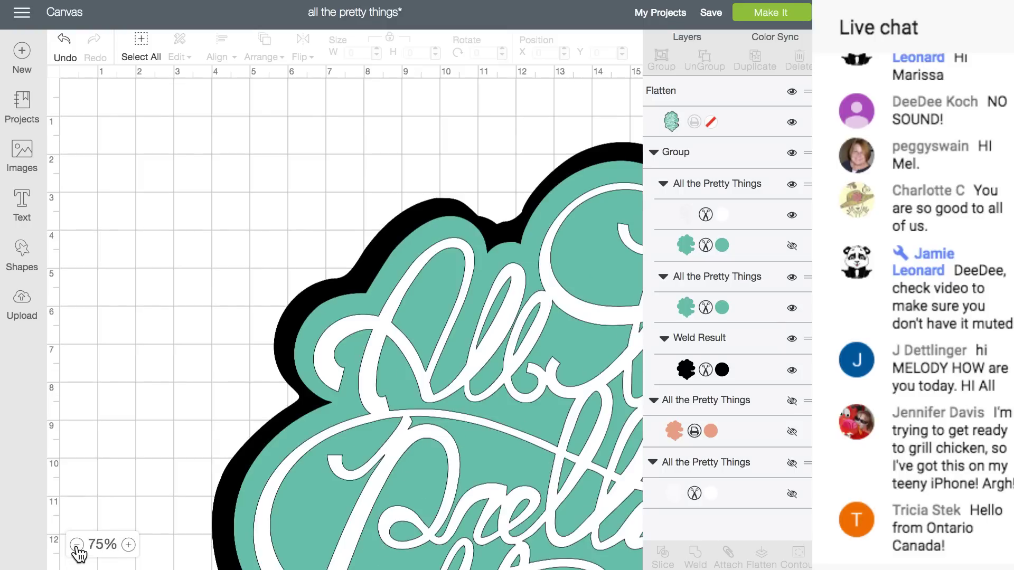
click(77, 546)
click(77, 545)
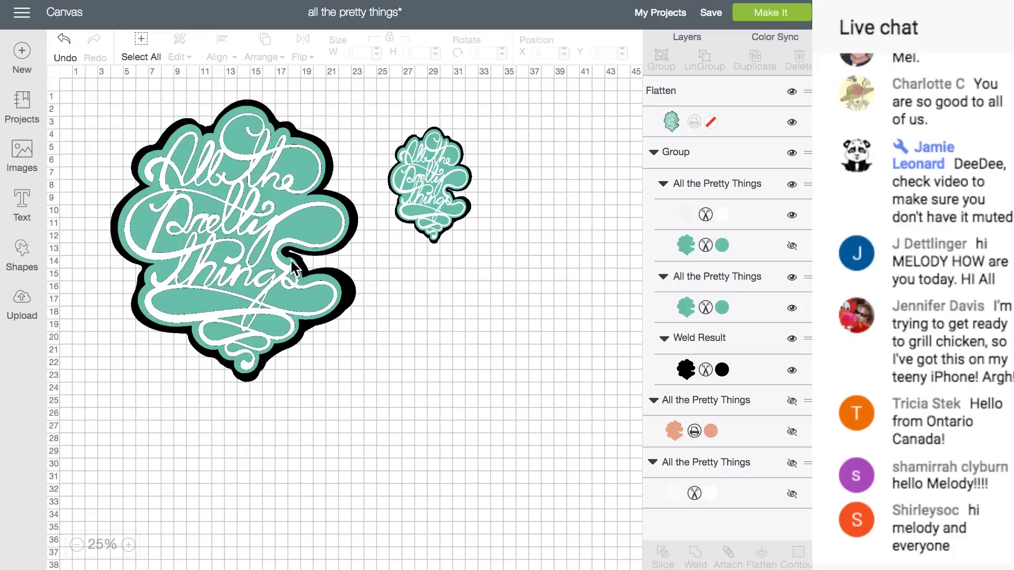
click(452, 185)
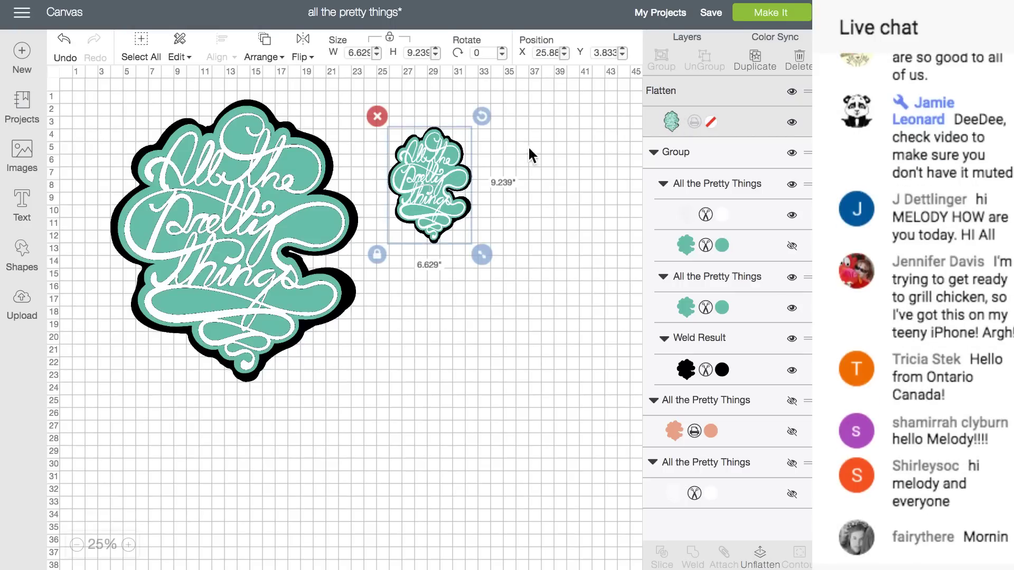
click(792, 93)
Examine the large grouped design's script lettering, teal backing and black outline up close
click(287, 199)
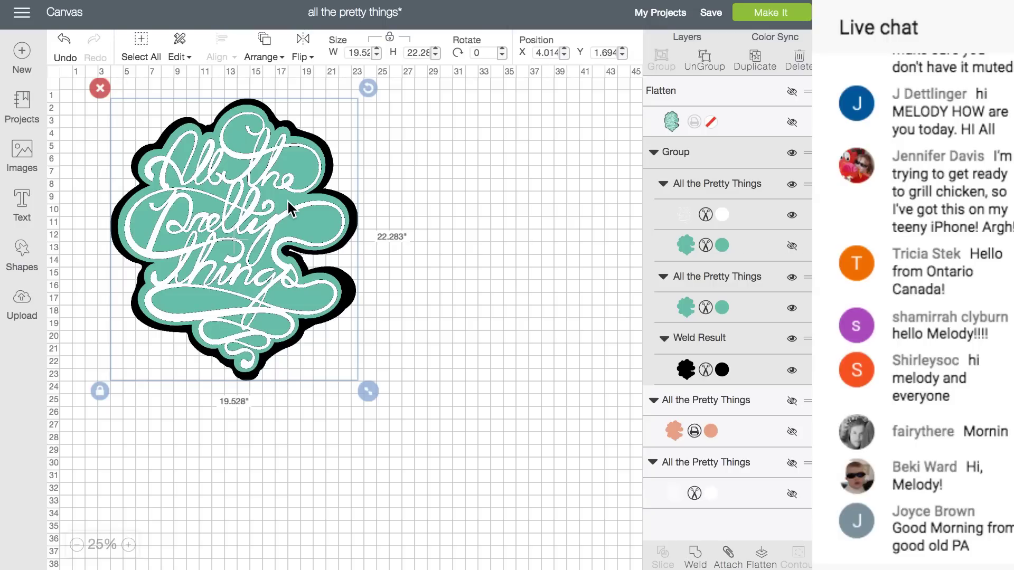
click(129, 545)
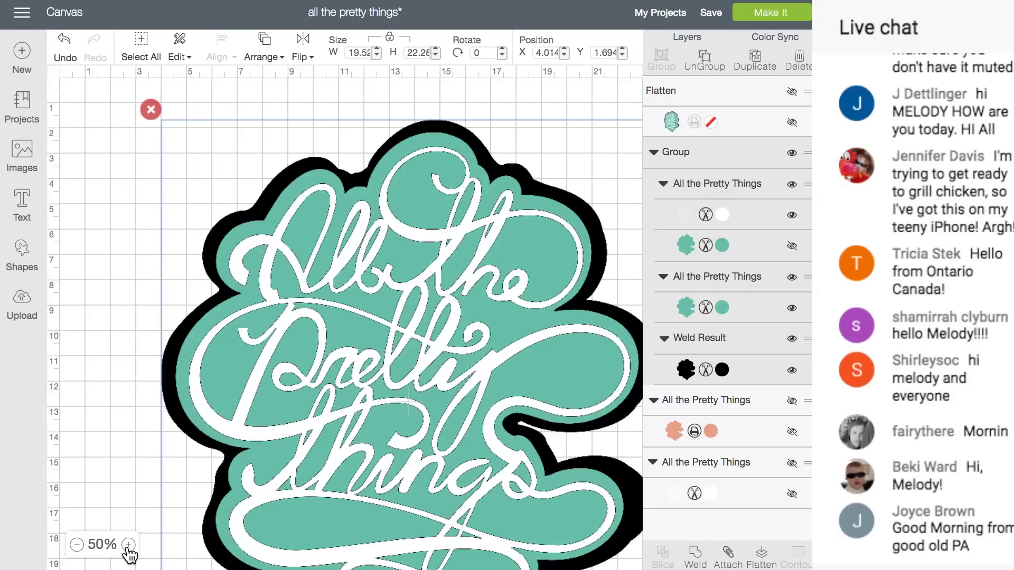
scroll(306, 455, down, 3)
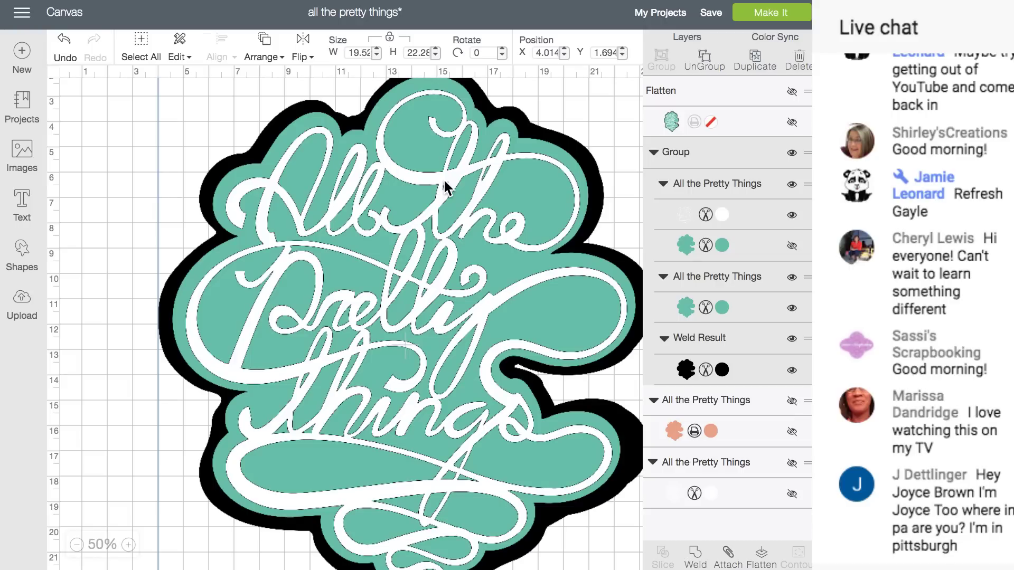
scroll(445, 182, down, 2)
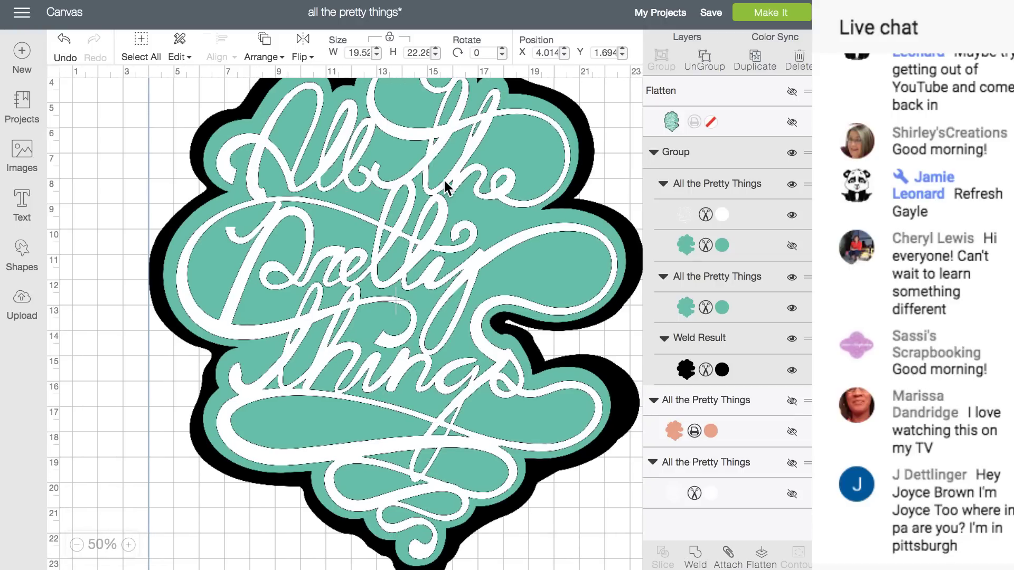
scroll(444, 182, up, 4)
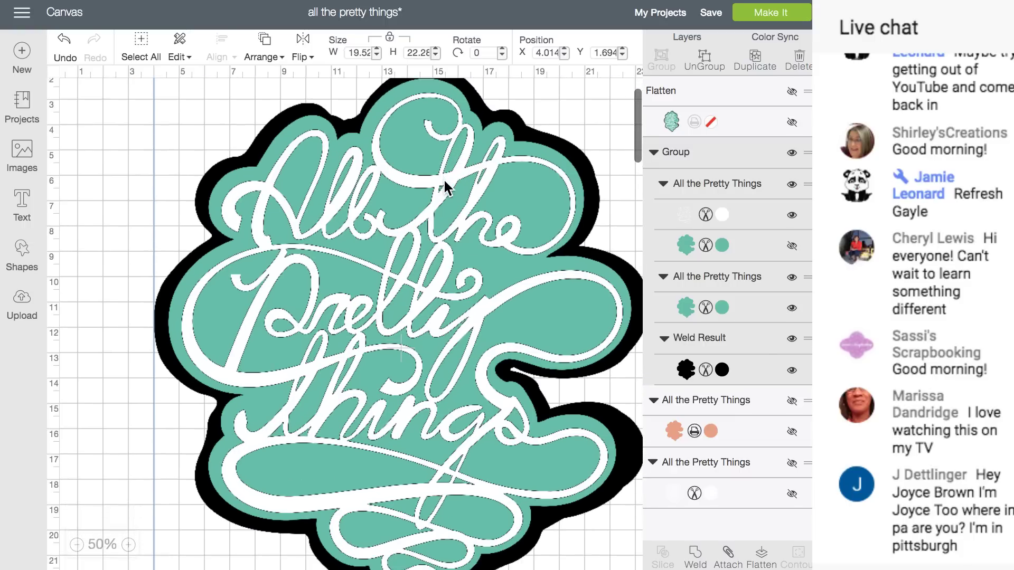
scroll(444, 181, up, 2)
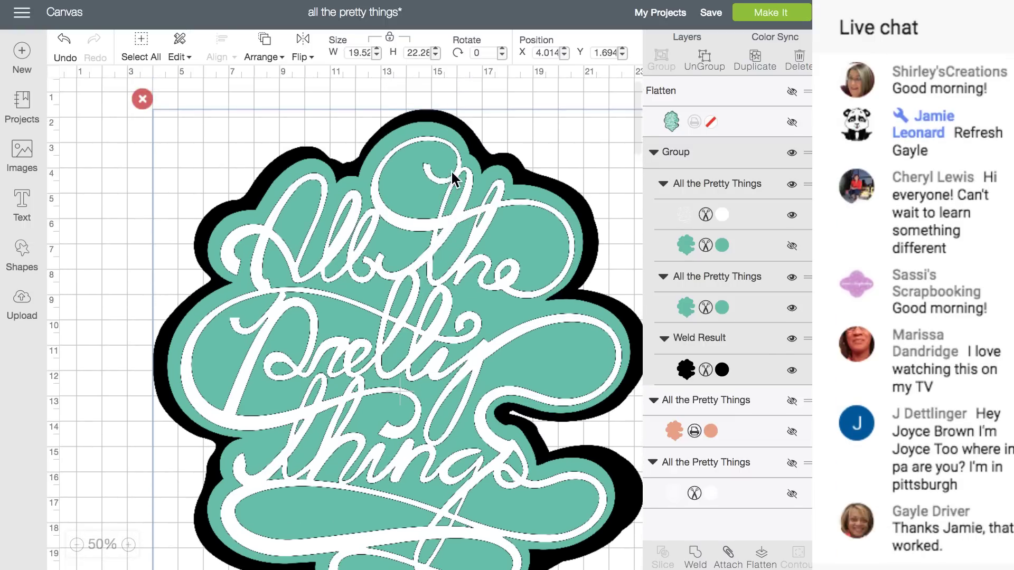
drag(403, 172, 388, 171)
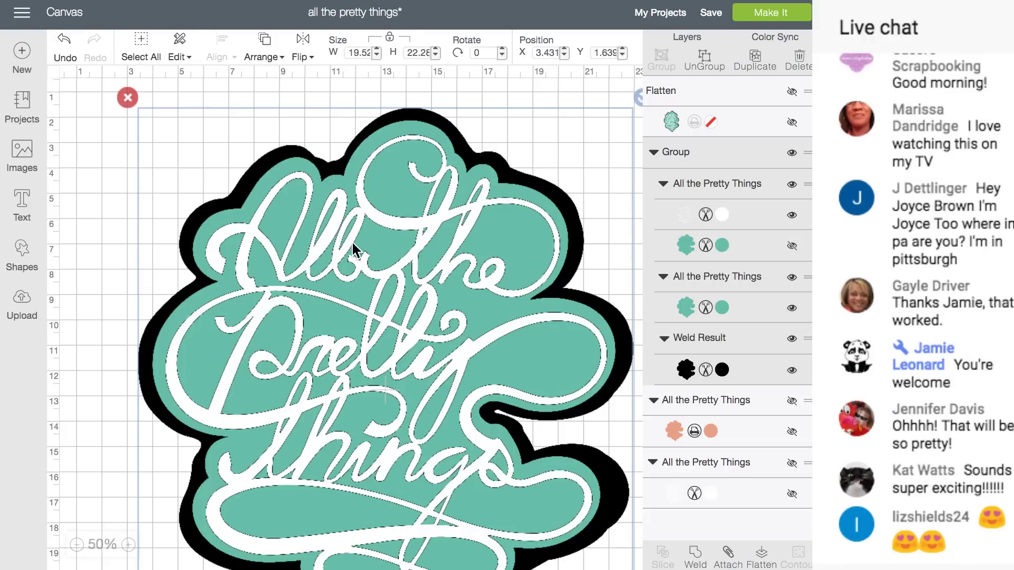
scroll(351, 240, down, 1)
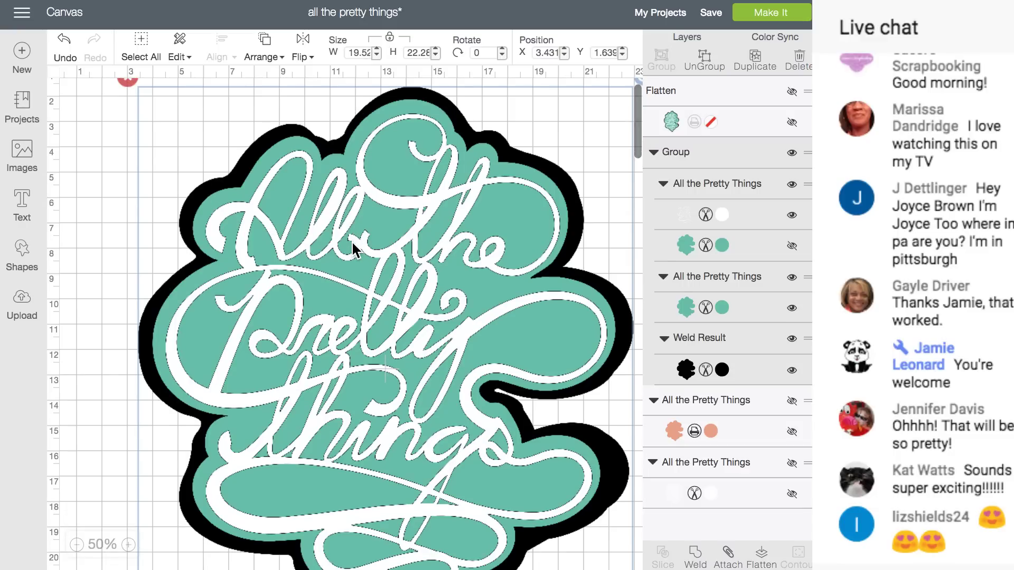
Ungroup the large design and move its white script lettering off to the right, to about X 22.18
click(77, 545)
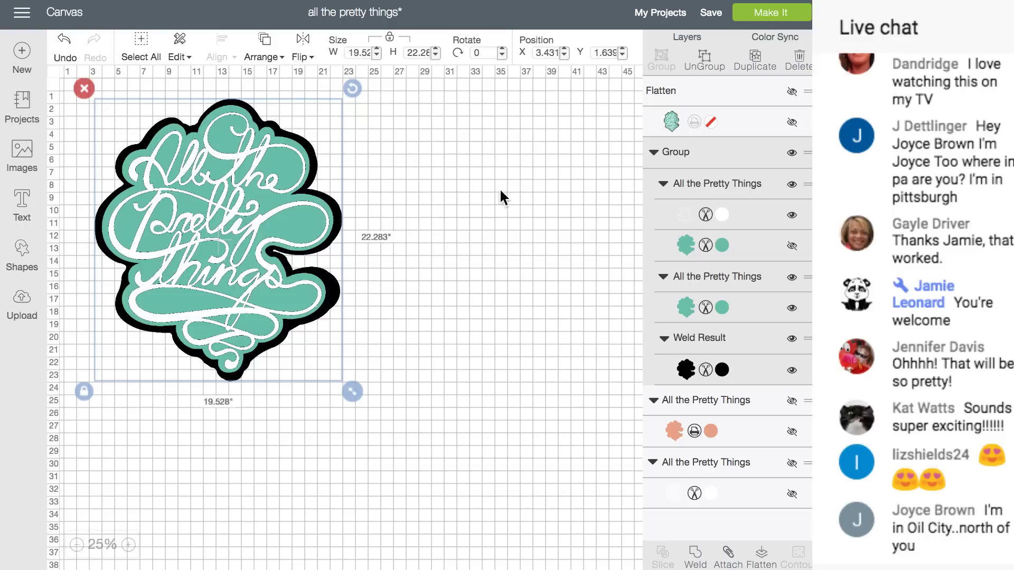
click(706, 57)
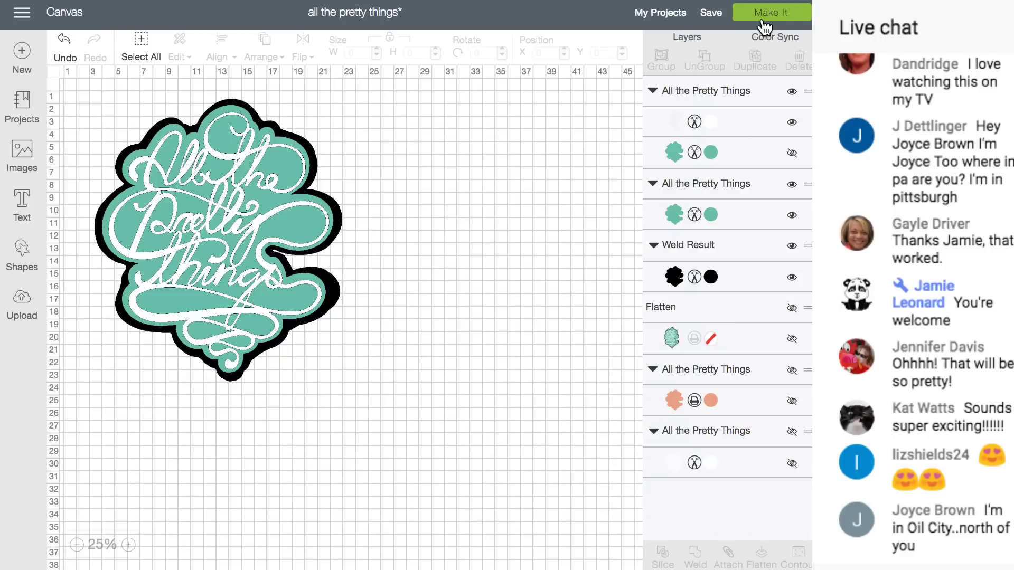
click(294, 173)
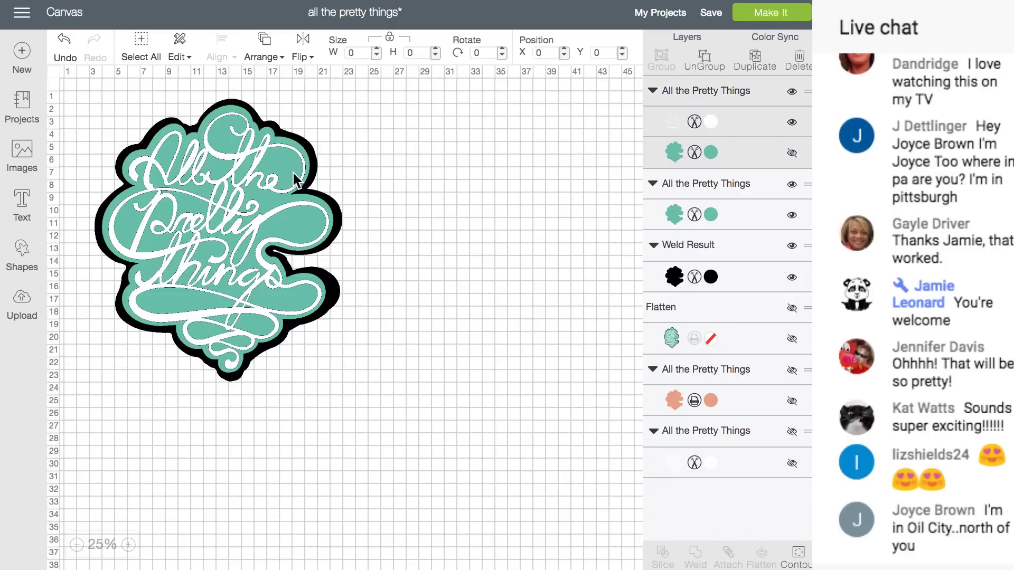
drag(281, 166, 505, 166)
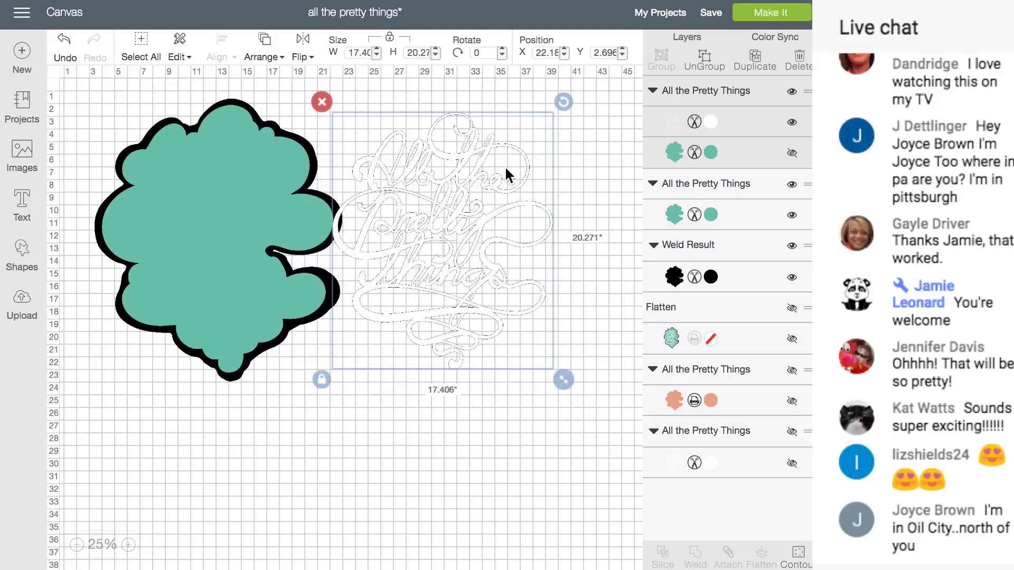
Recolor the script lettering layer to Honeysuckle (#F3E39C)
click(711, 123)
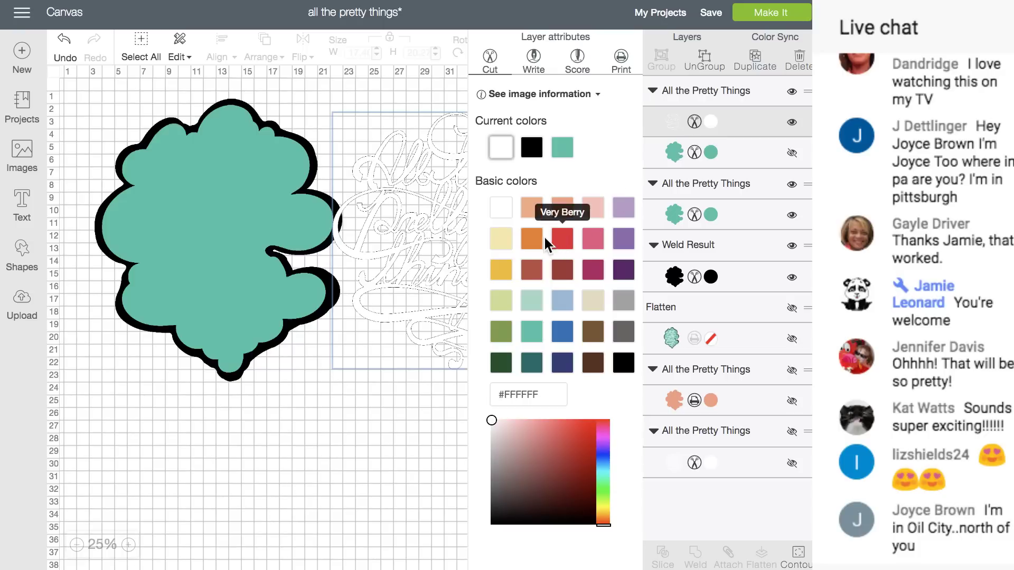
click(498, 244)
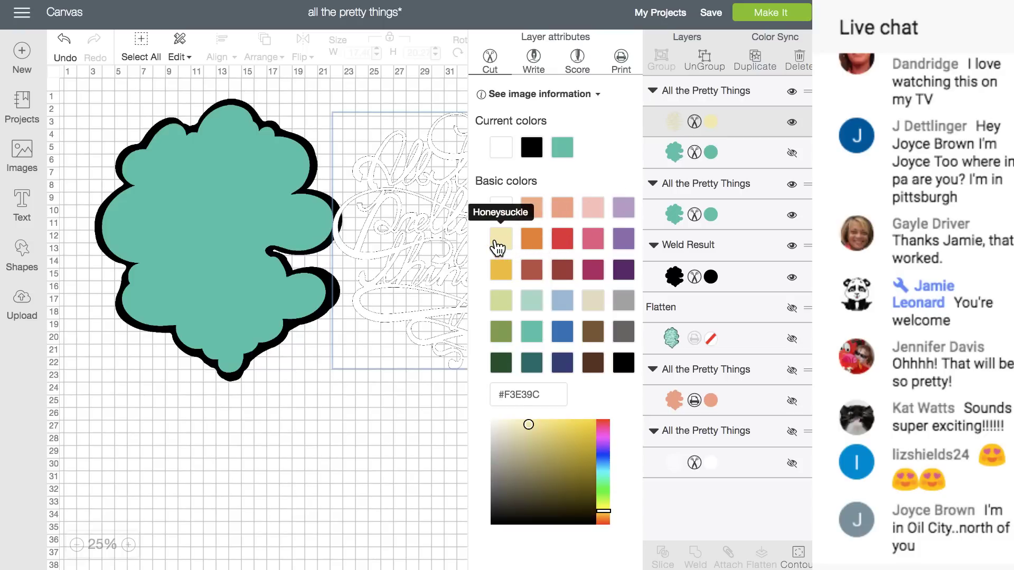
click(417, 215)
Move the lettering and the visible teal shape to the right of the black shape, roughly stacking the lettering over the teal
drag(451, 204, 503, 207)
drag(253, 203, 496, 188)
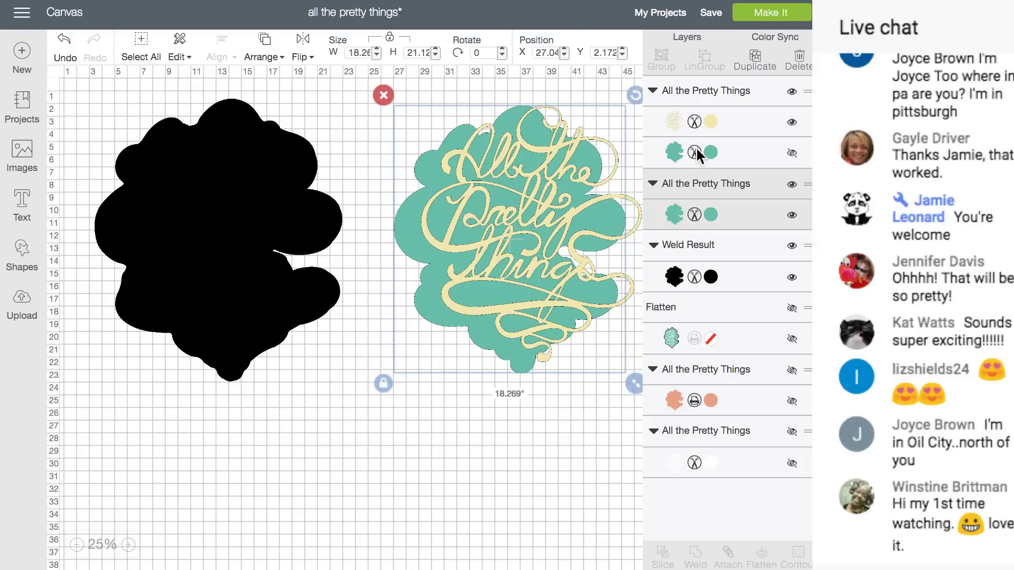
click(790, 152)
drag(482, 174, 451, 182)
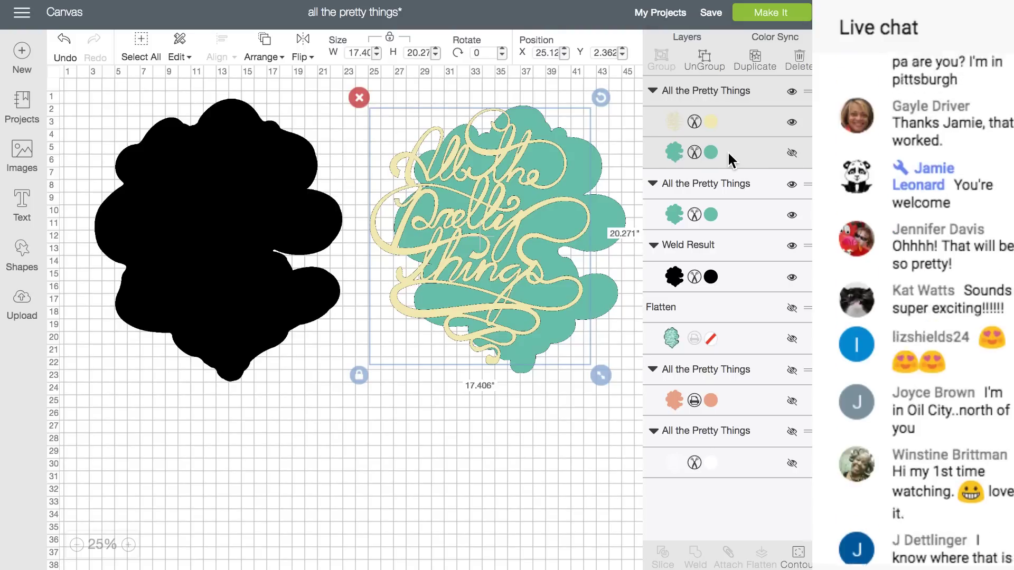
drag(499, 156, 516, 160)
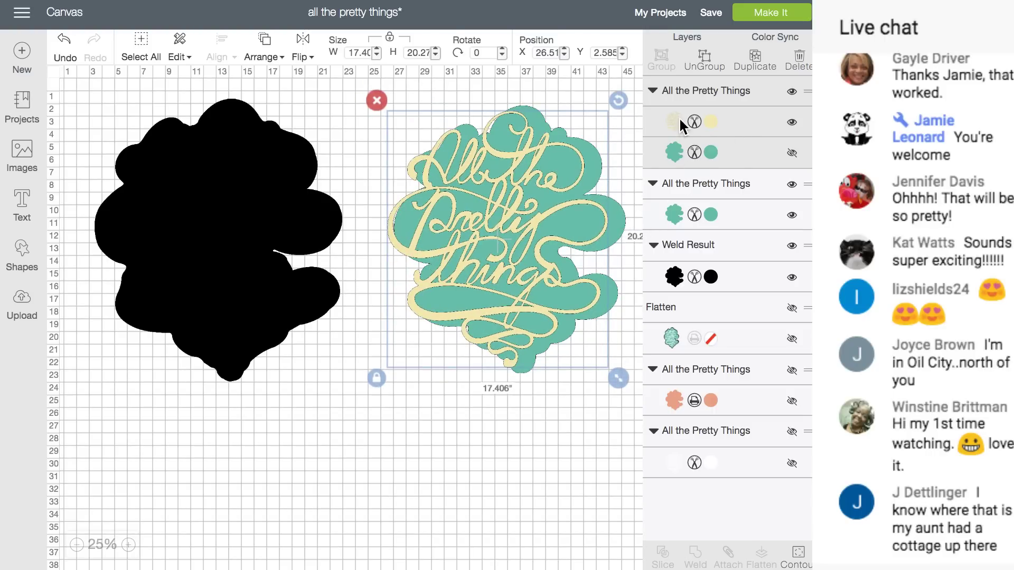
Ungroup the lettering from its hidden teal layer, shift the visible teal shape further right, and center the lettering over it
click(708, 57)
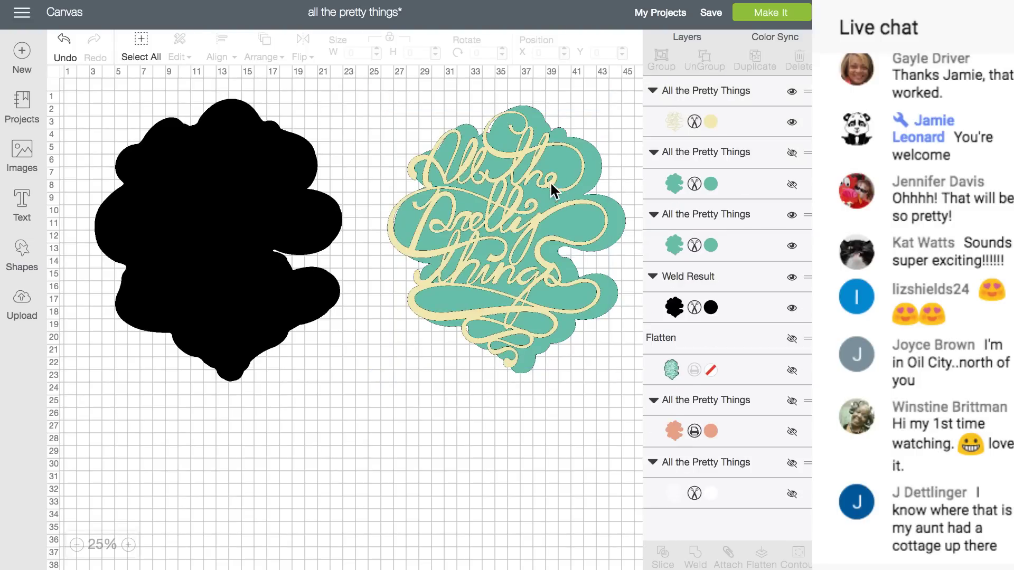
drag(550, 182, 589, 183)
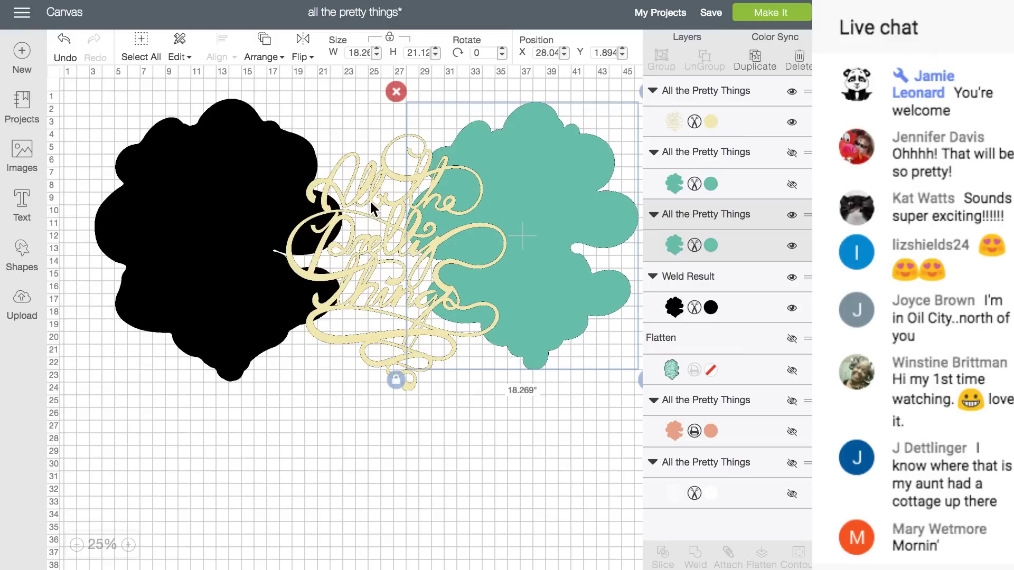
drag(370, 198, 511, 167)
click(287, 189)
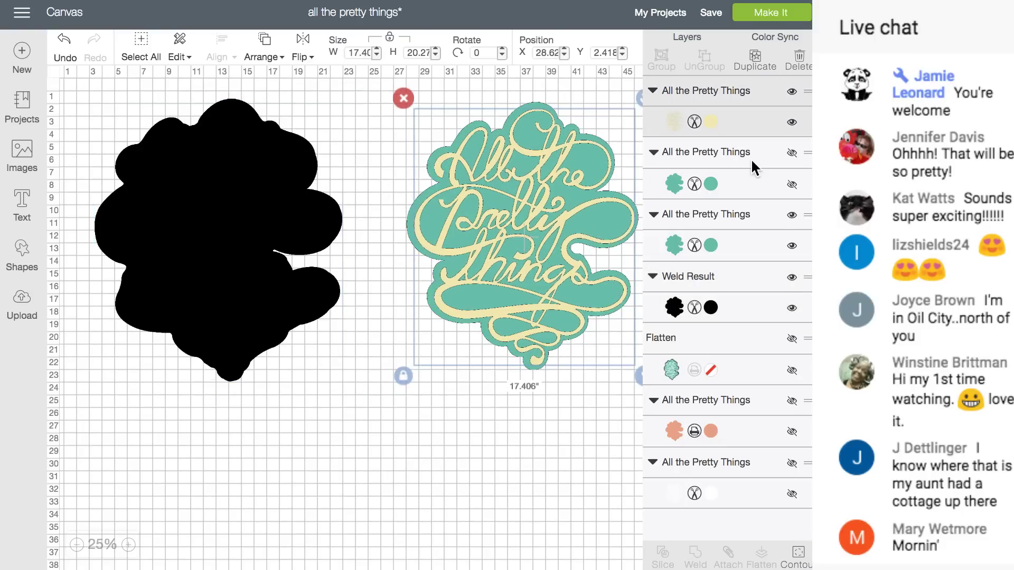
Hide the lettering and the main teal shape, and delete the extra teal layer that was grouped with the lettering
click(792, 122)
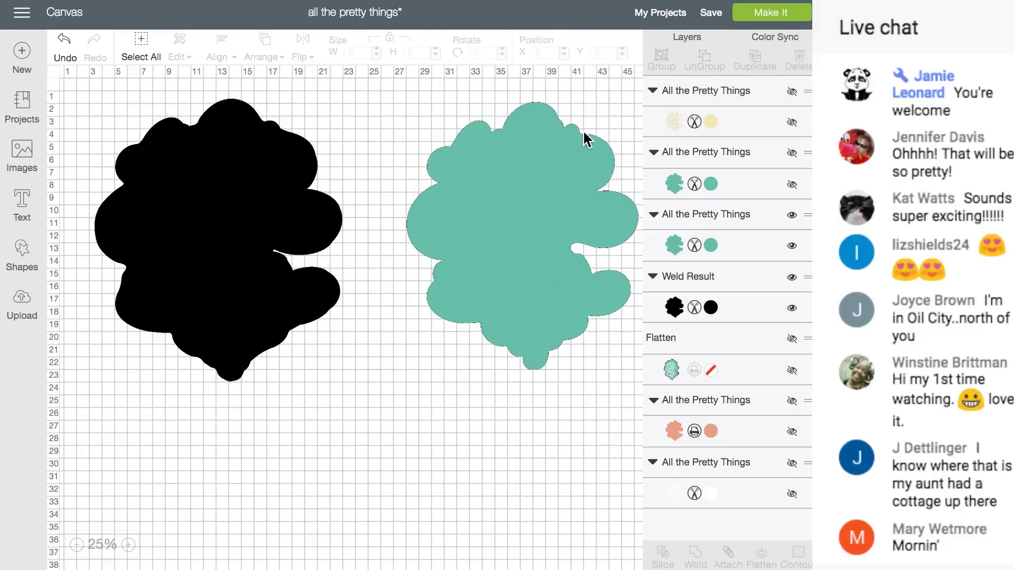
click(566, 152)
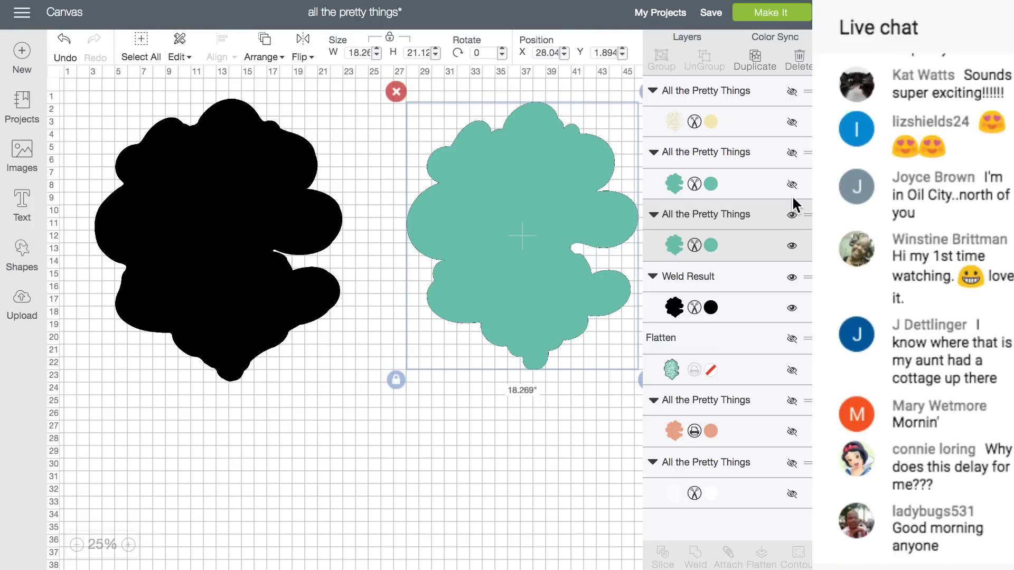
click(792, 215)
click(792, 184)
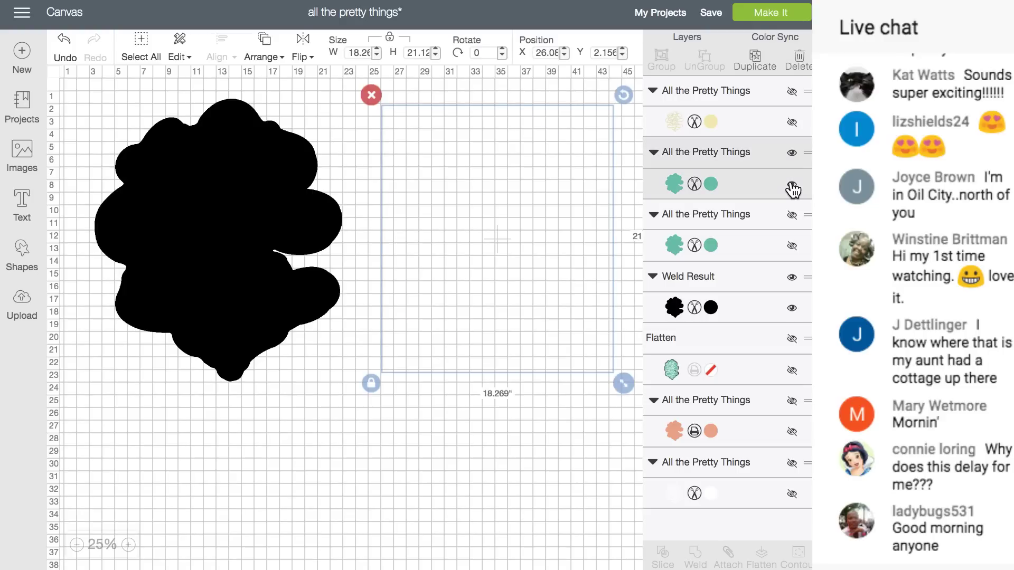
click(373, 97)
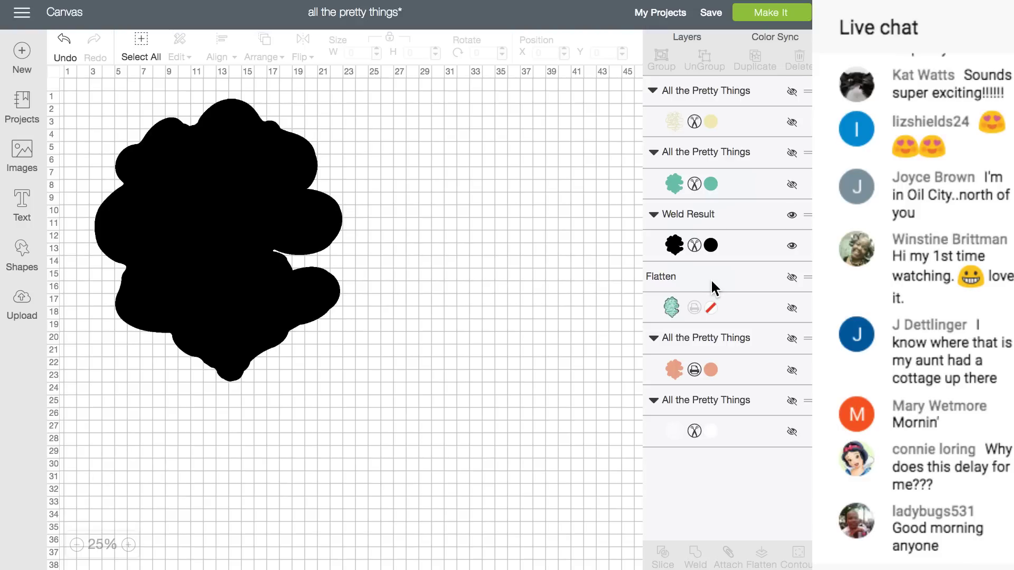
Show and duplicate the teal shape, move the copy down to about Y 6.95, and hide both teal layers
click(792, 244)
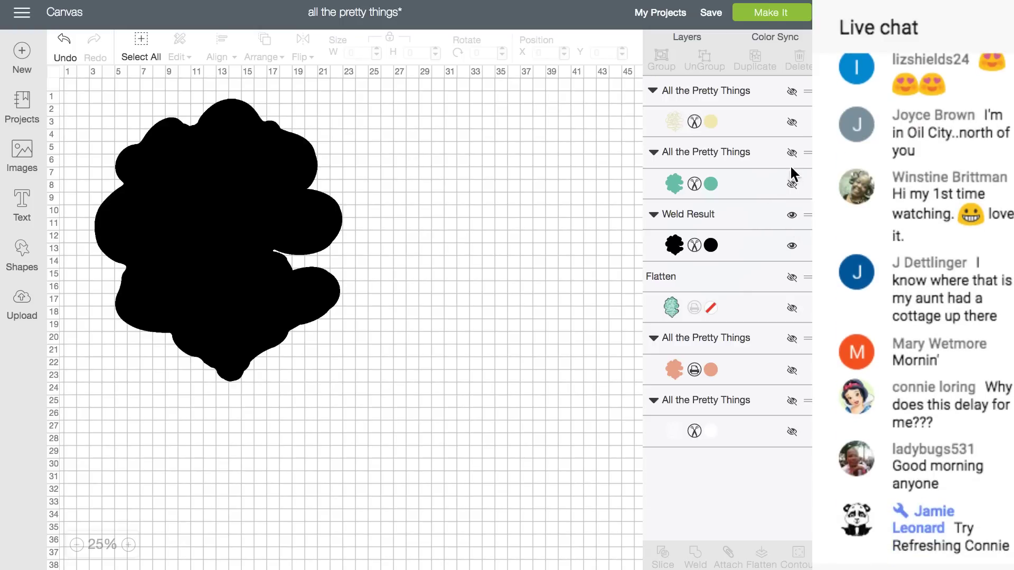
click(792, 184)
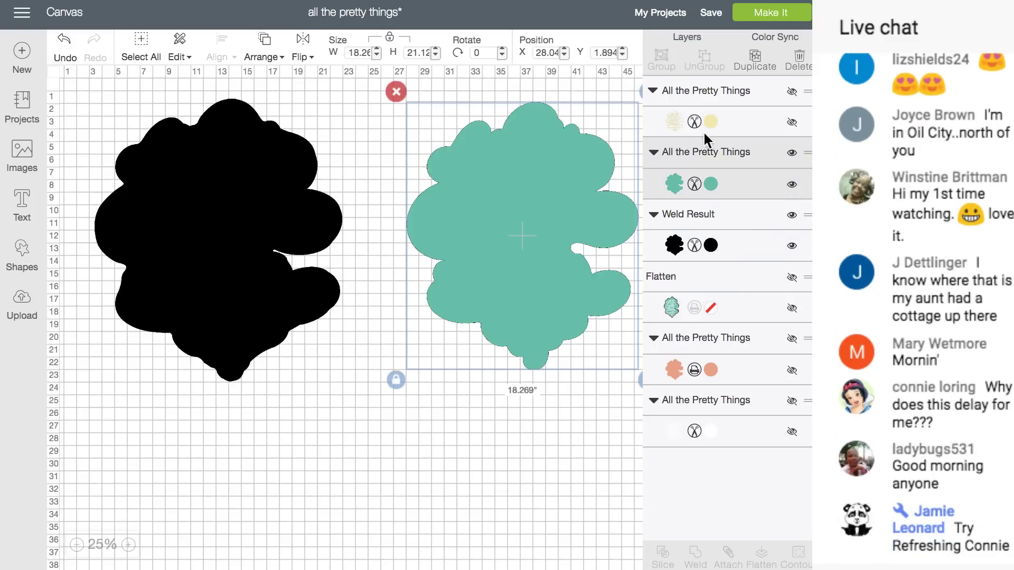
click(755, 61)
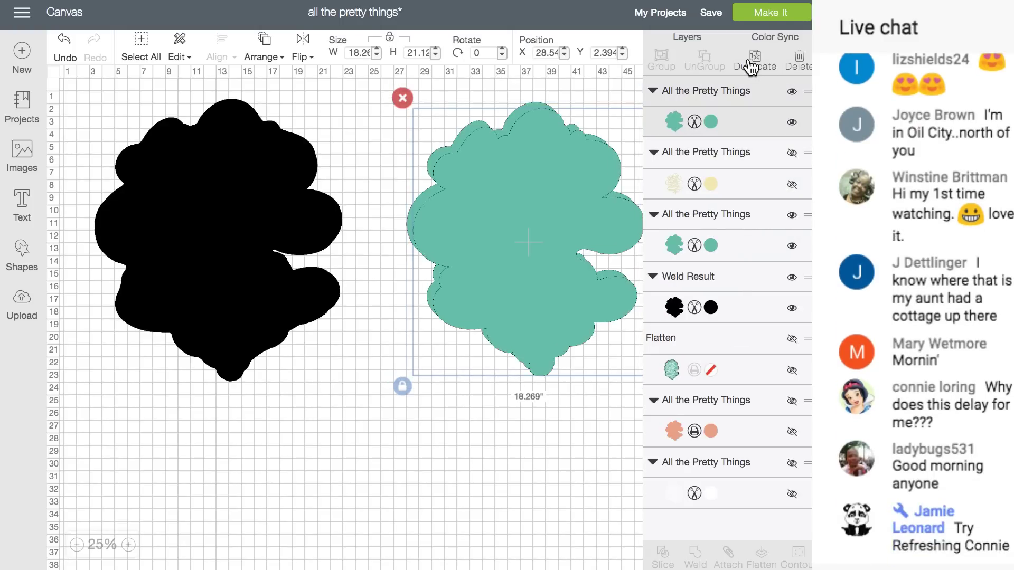
drag(532, 150, 527, 207)
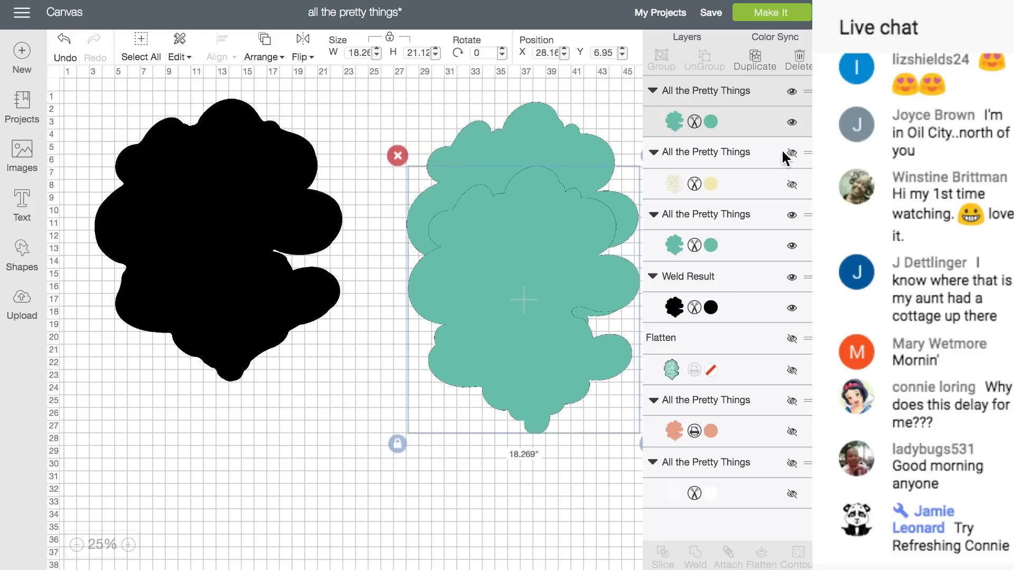
click(792, 124)
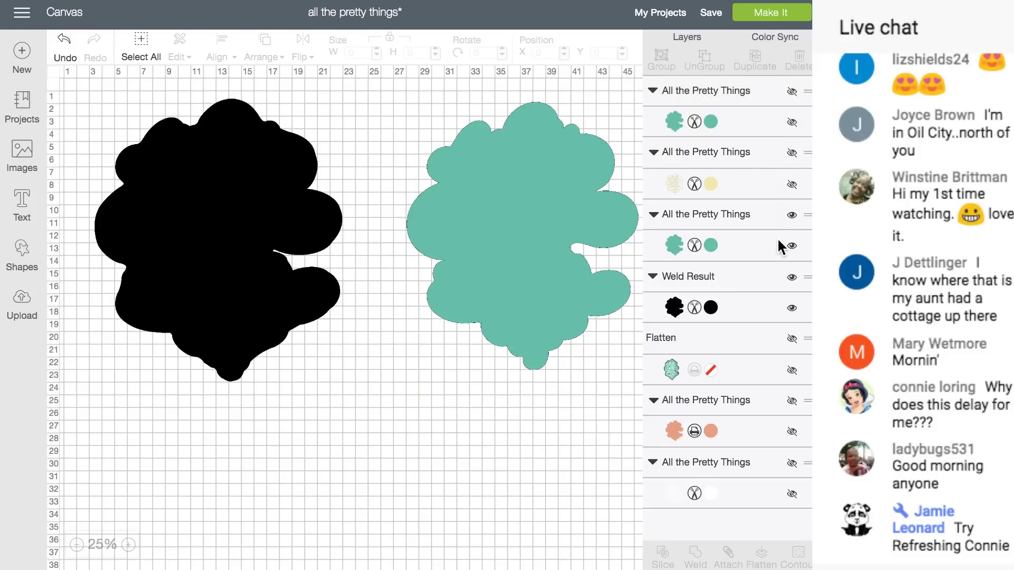
click(791, 247)
Show the yellow script lettering layer, duplicate it, and hide the duplicate
click(792, 184)
click(732, 175)
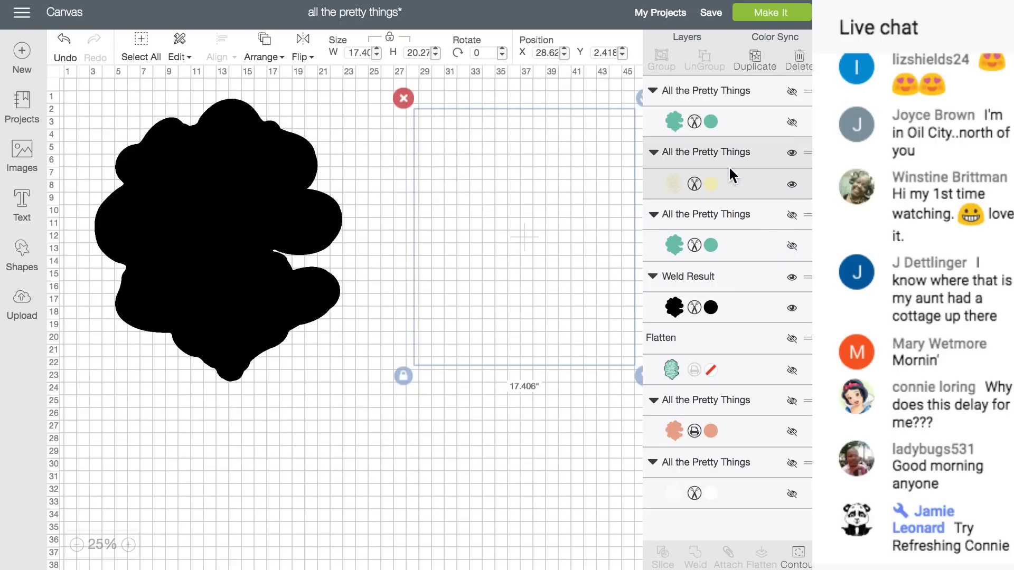
click(749, 66)
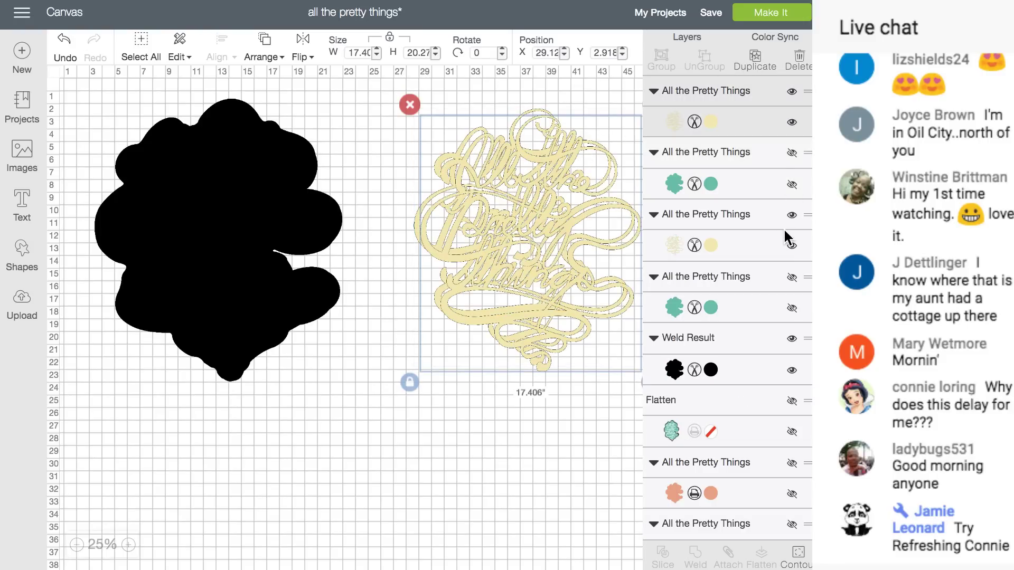
click(791, 125)
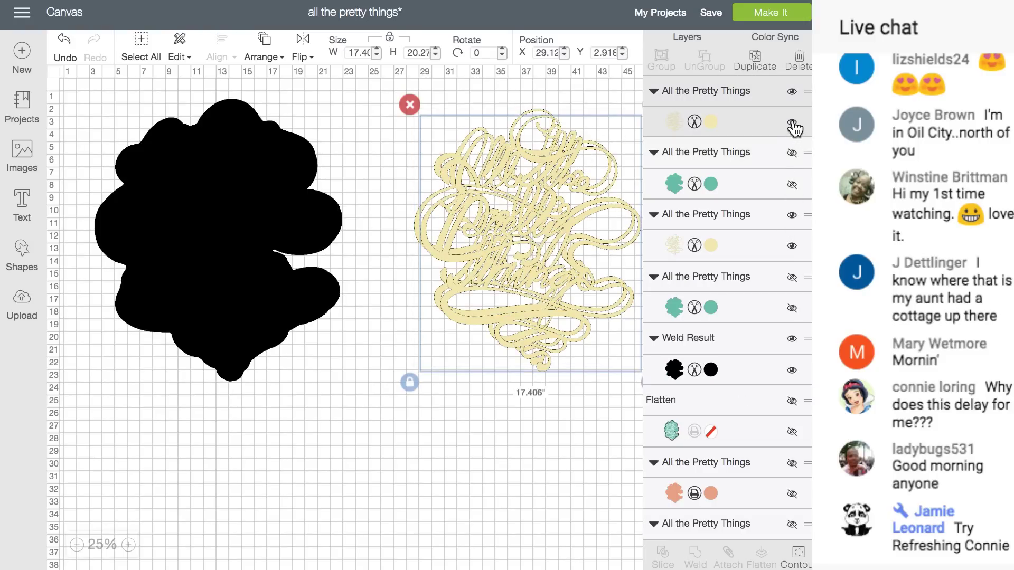
Hide the remaining lettering layer, then duplicate the black welded shape and hide the duplicate
click(792, 246)
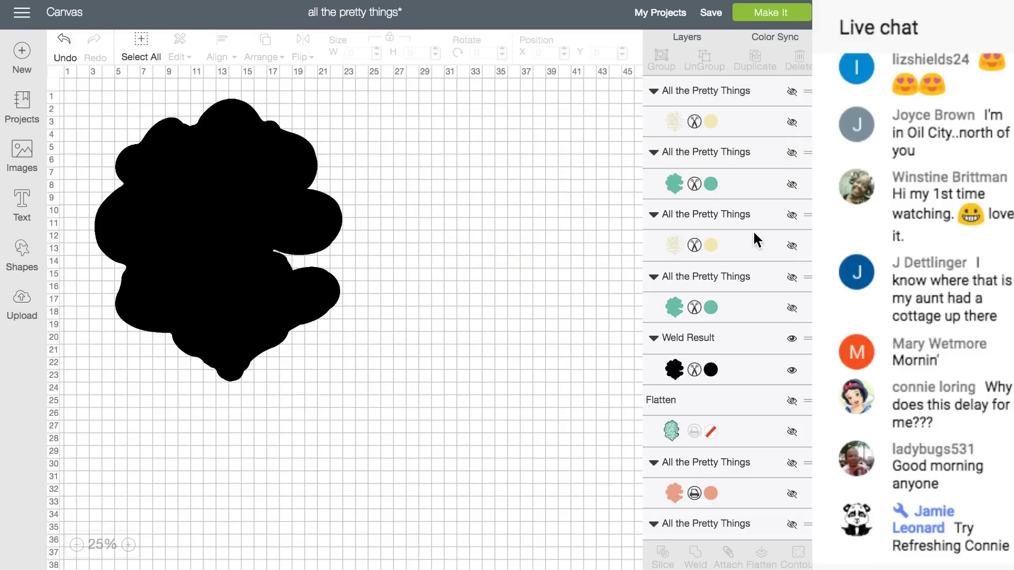
click(291, 240)
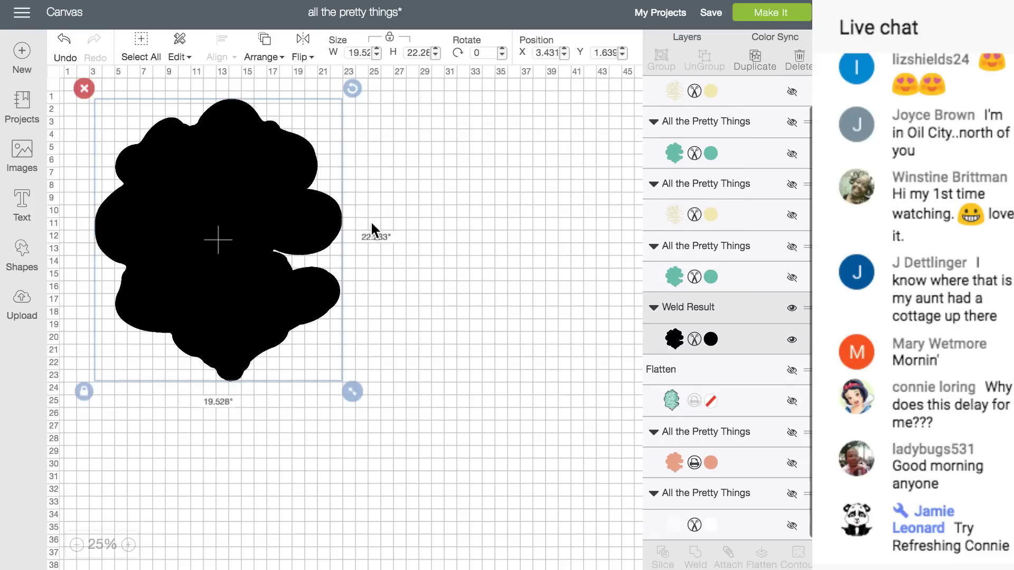
click(756, 59)
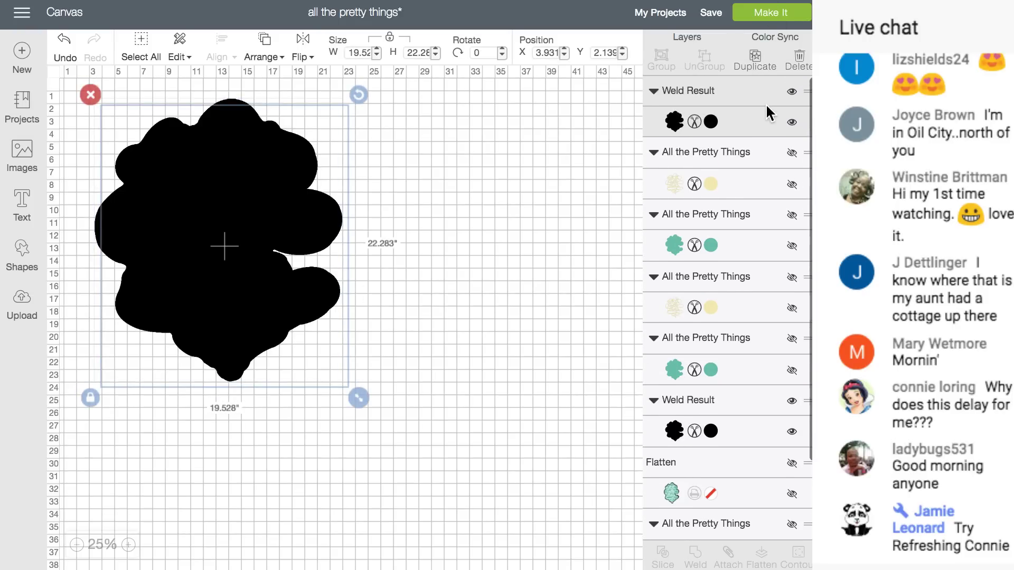
click(792, 123)
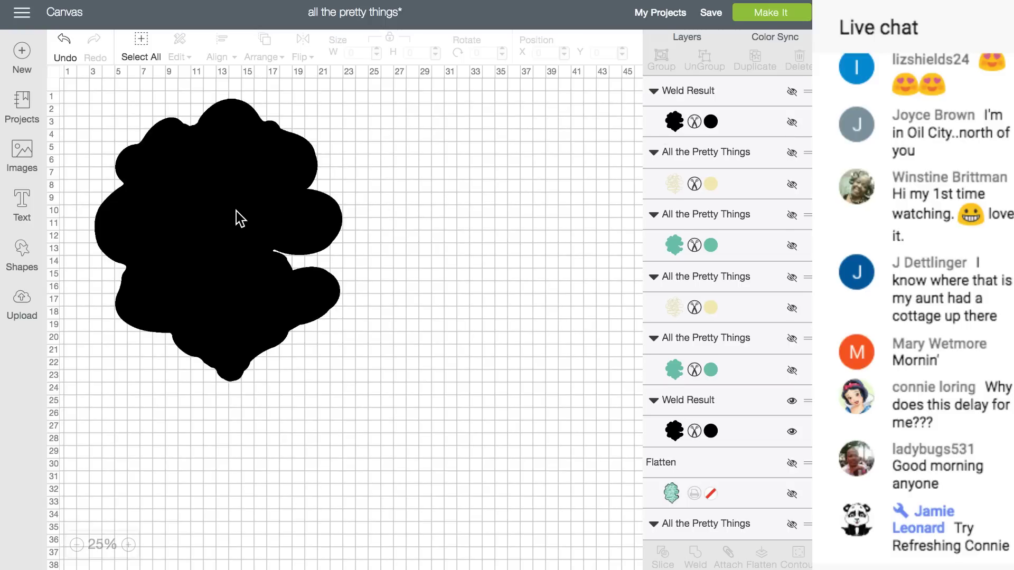
Move the visible black shape to about X 9.3, Y 2.0, and add a square to the canvas
drag(237, 211, 311, 215)
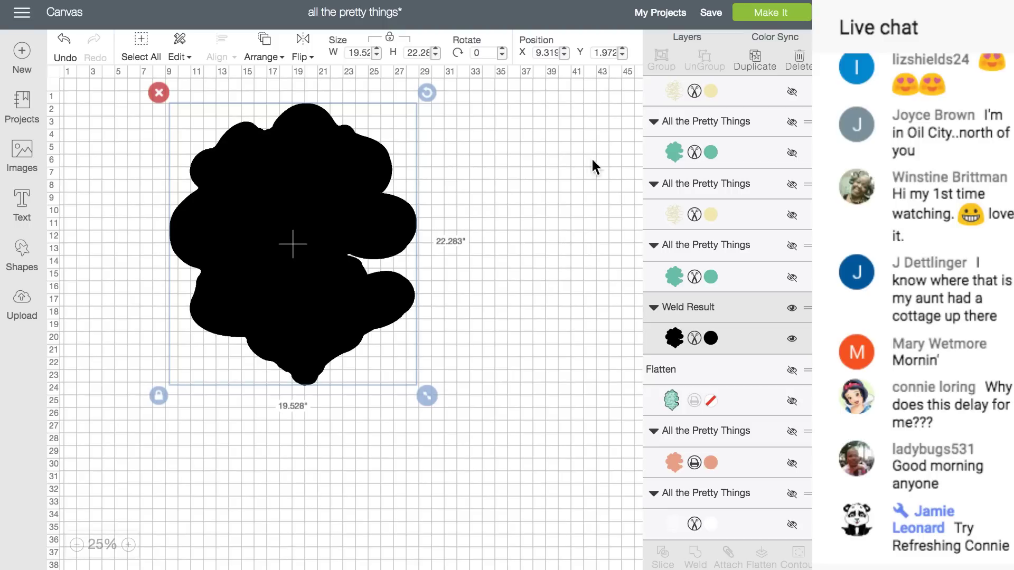
click(23, 260)
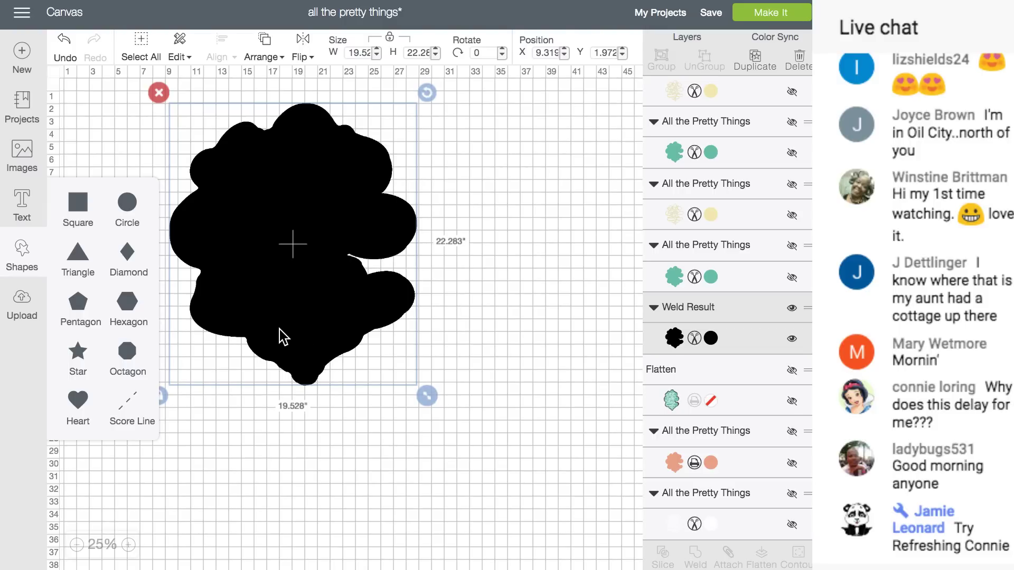
click(78, 203)
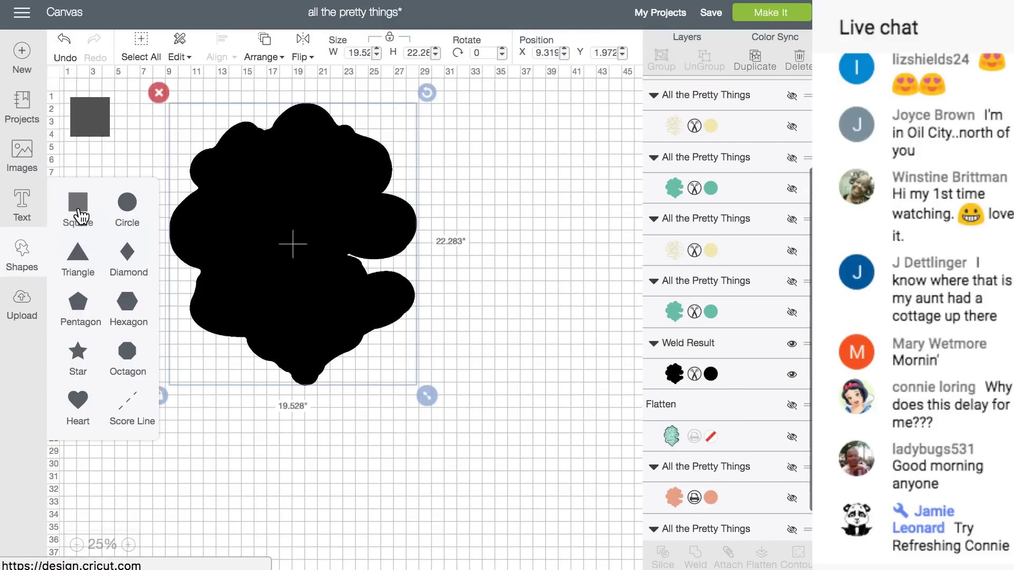
Unlock the square's proportions and size it to 11.45 inches wide by 23.45 inches high
drag(100, 115, 193, 204)
click(104, 198)
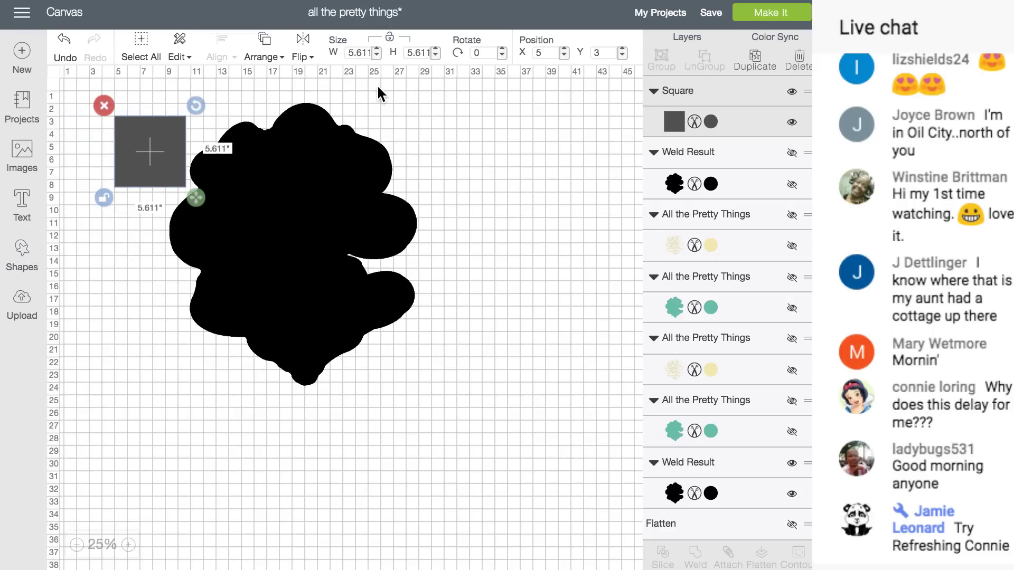
click(350, 53)
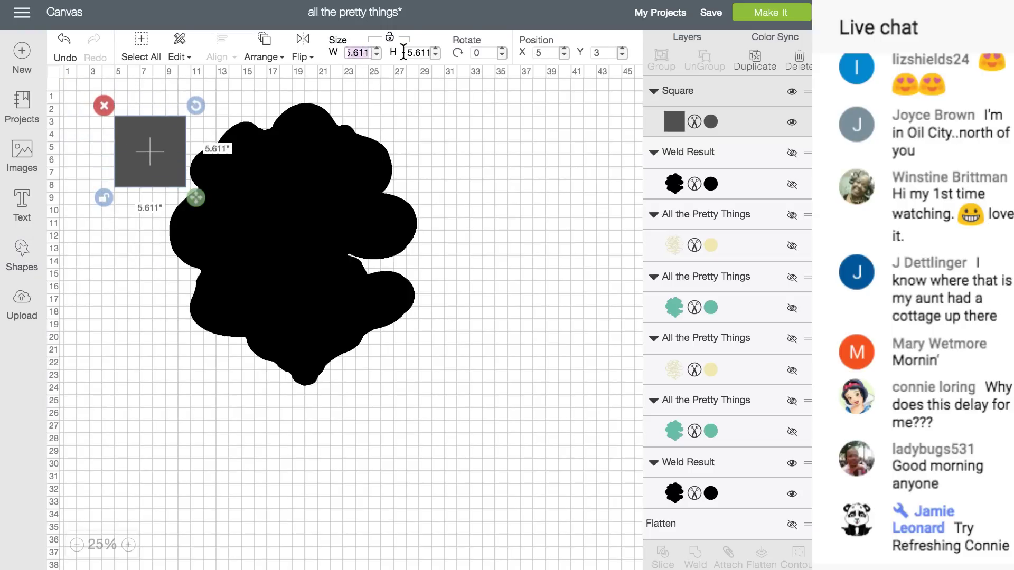
text(11.45)
click(407, 53)
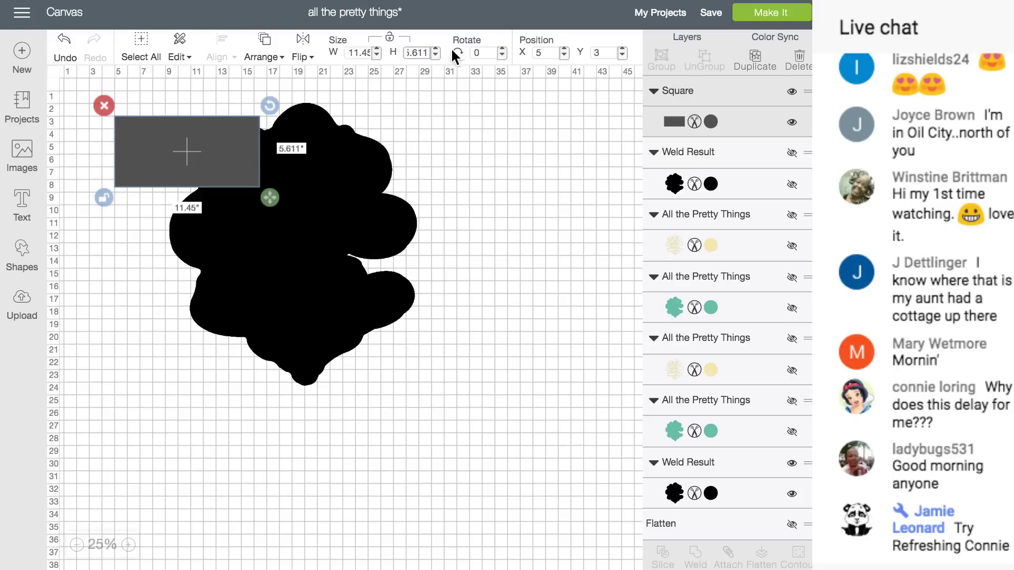
double_click(409, 51)
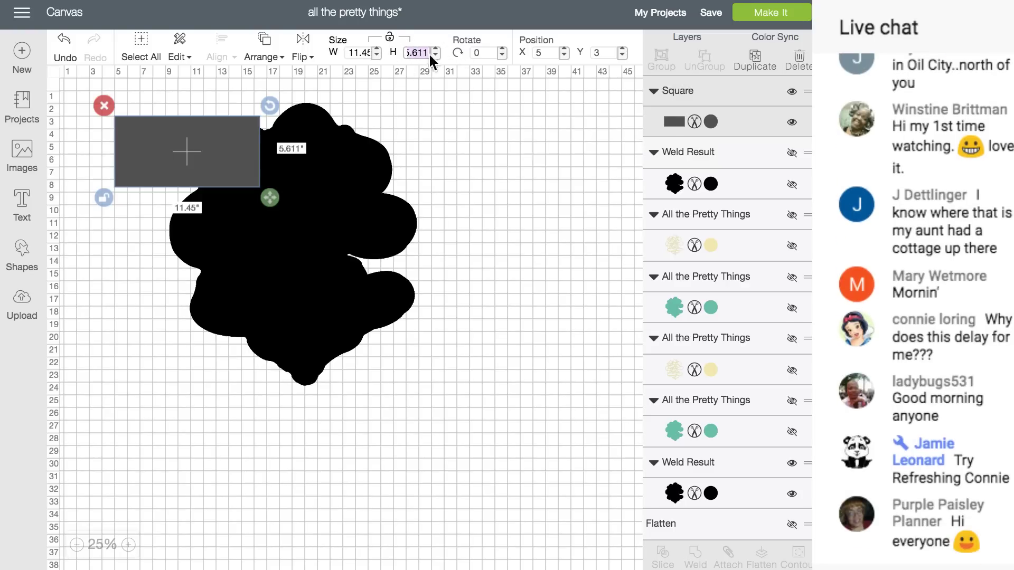
text(2)
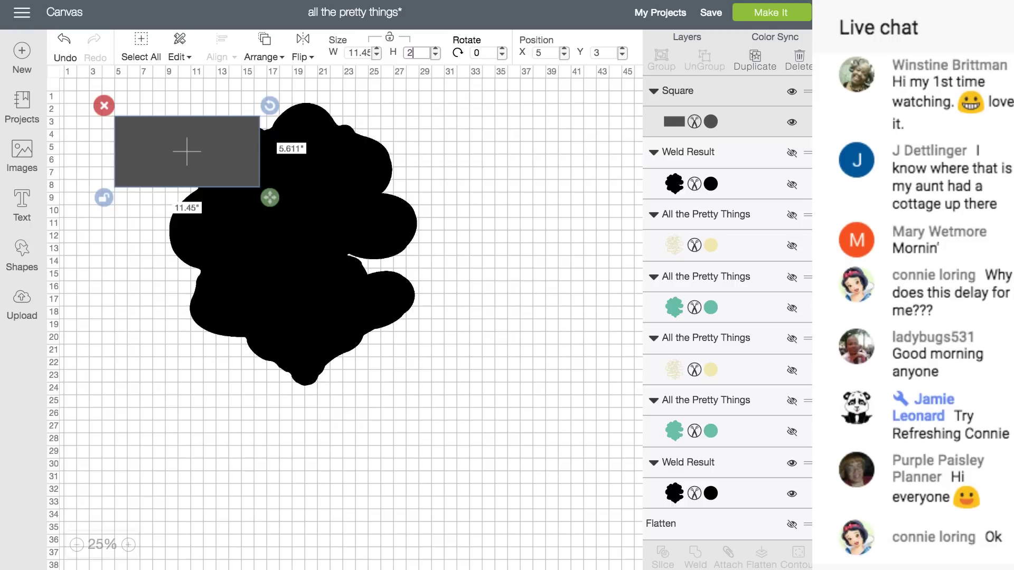
text(3.45)
key(Return)
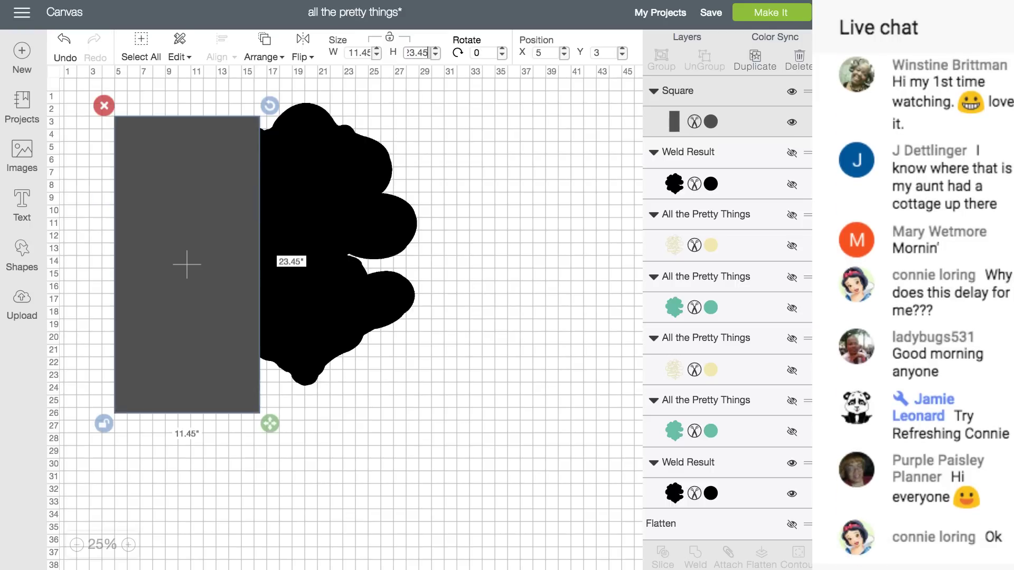
Position the rectangle over the left half of the black shape, then bring the black shape to the front and align it at about X 9.15, Y 2.3
drag(188, 177, 240, 166)
shift+click(366, 170)
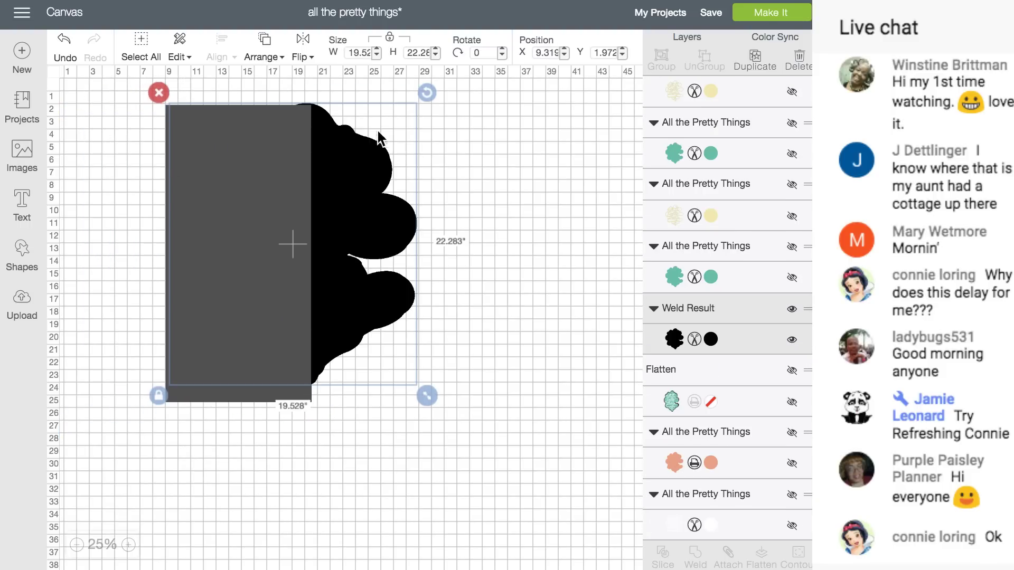
click(264, 50)
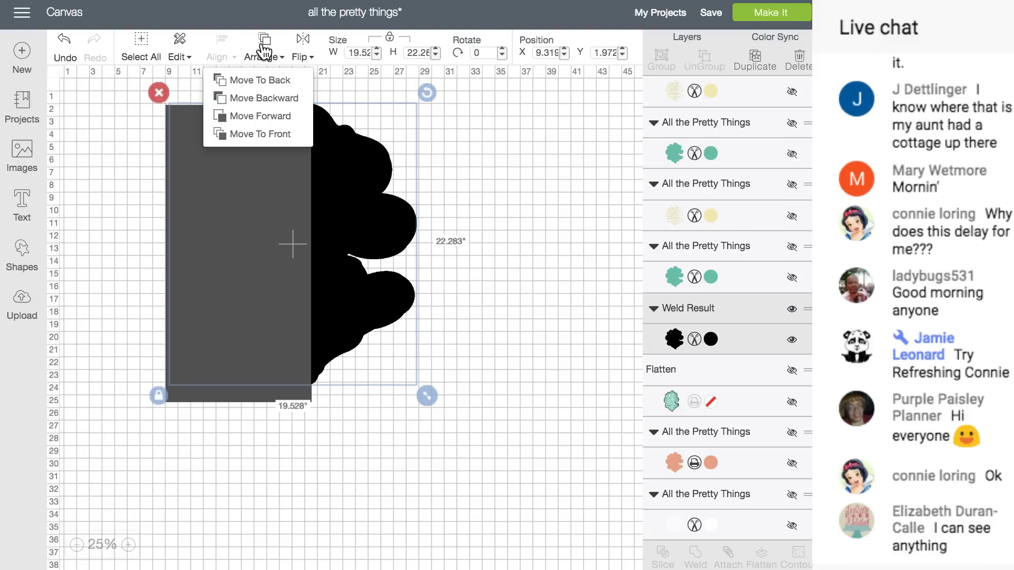
click(260, 133)
drag(310, 151, 309, 155)
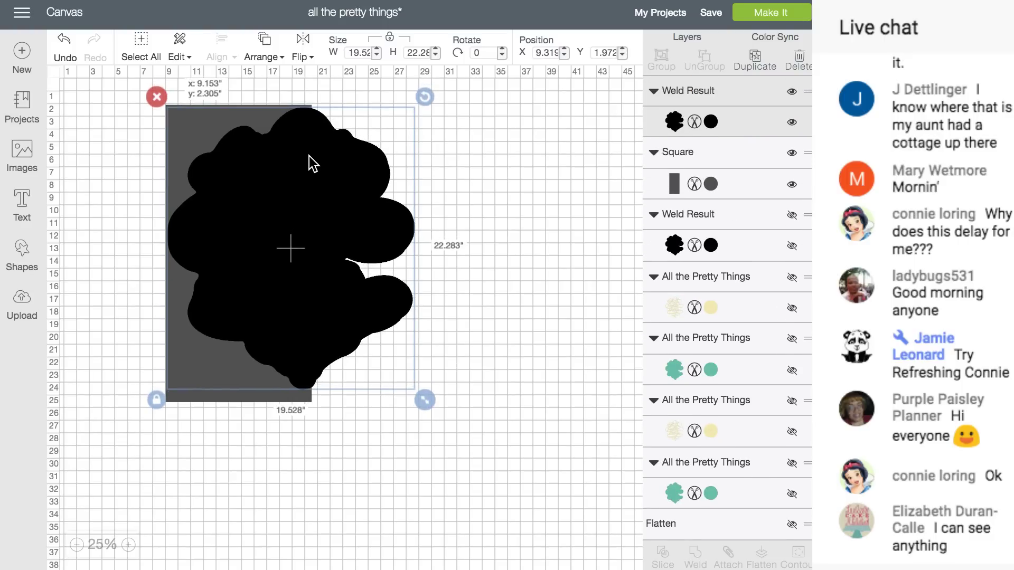
drag(308, 155, 311, 154)
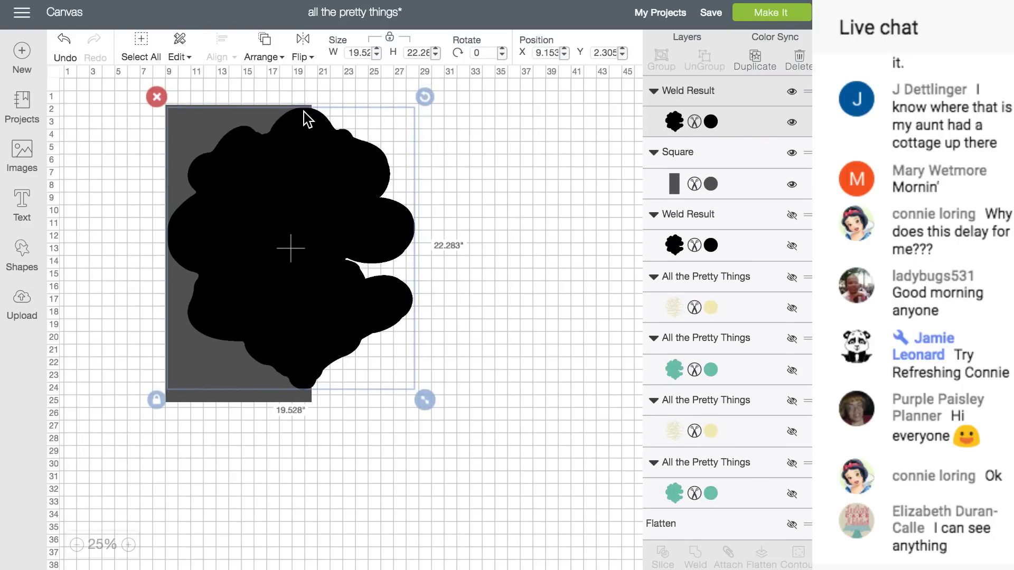
Select the black shape together with the rectangle and slice them
click(131, 169)
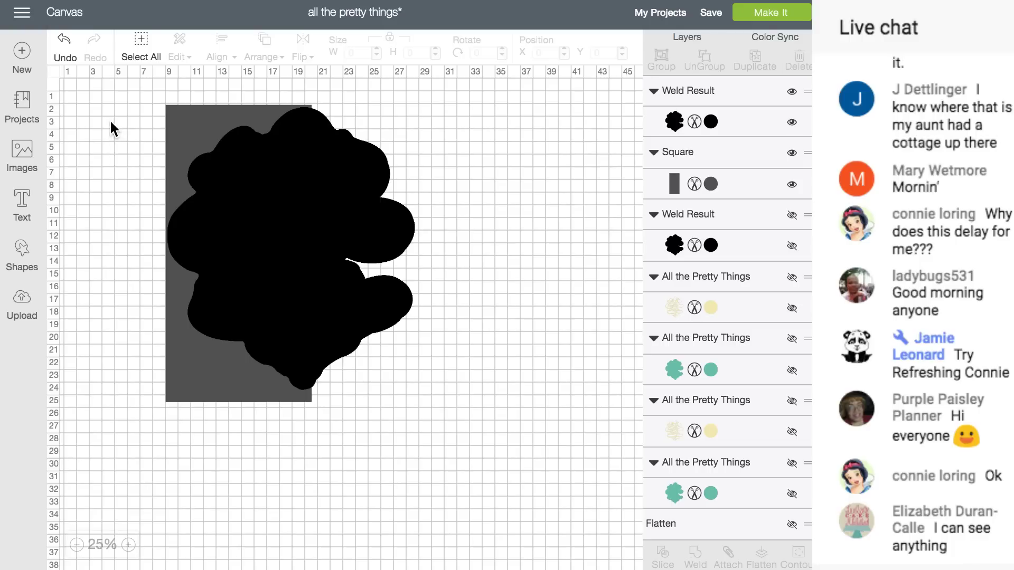
drag(105, 117, 307, 206)
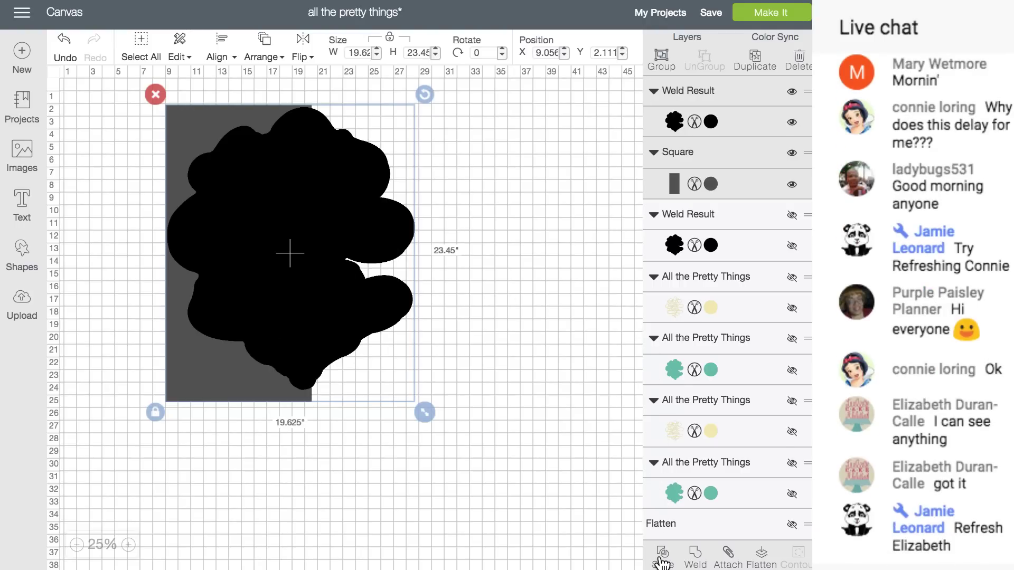
click(662, 562)
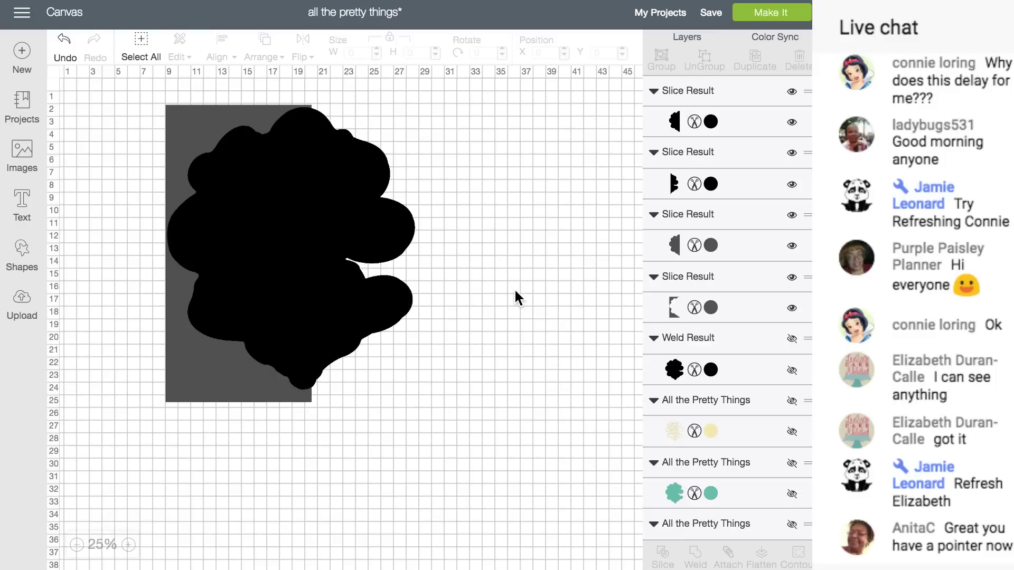
Pull the slice results apart, moving the leftover rectangle frame well aside, and delete the gray half-shape
drag(249, 211, 231, 211)
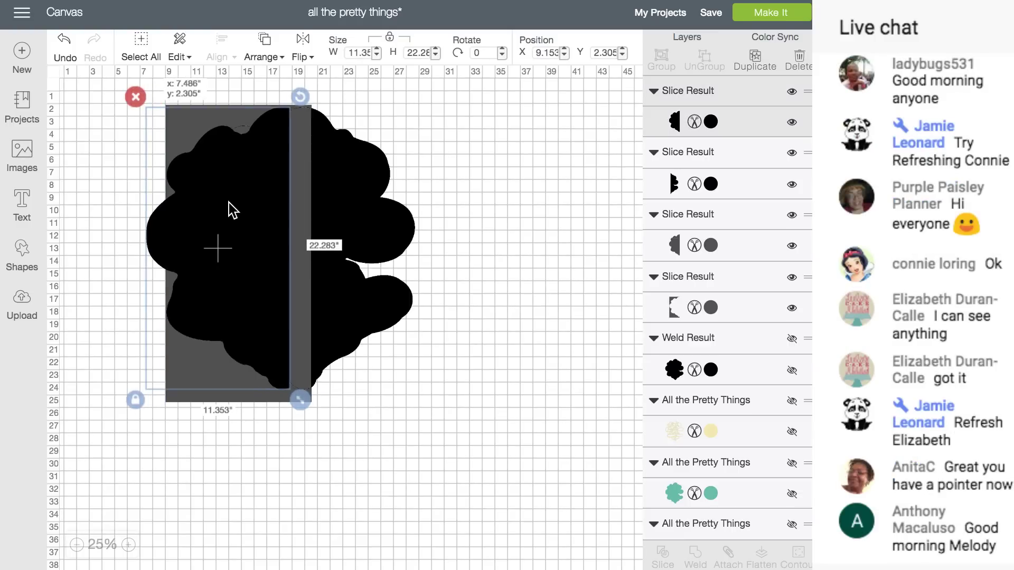
drag(219, 397, 515, 433)
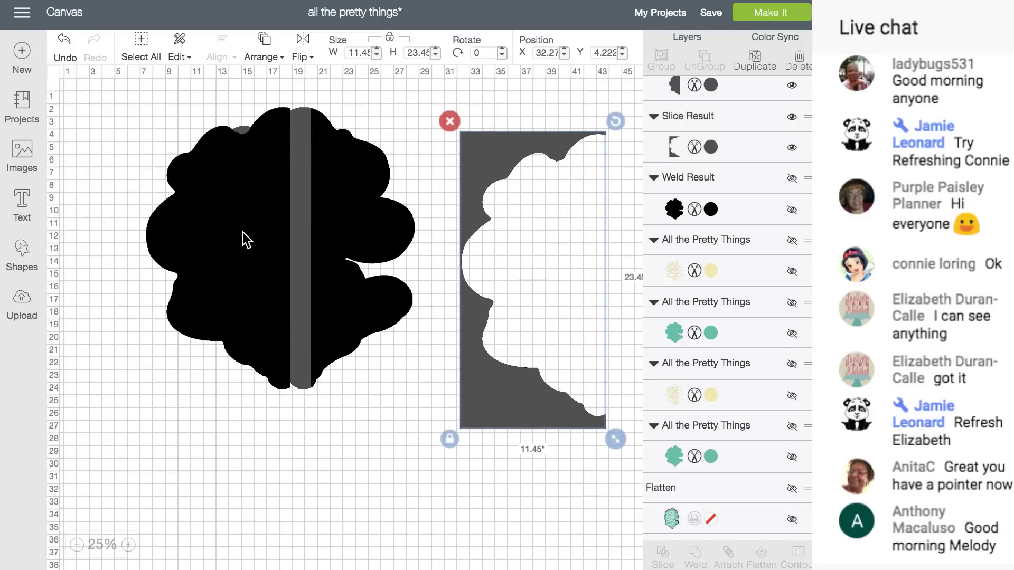
drag(245, 238, 274, 199)
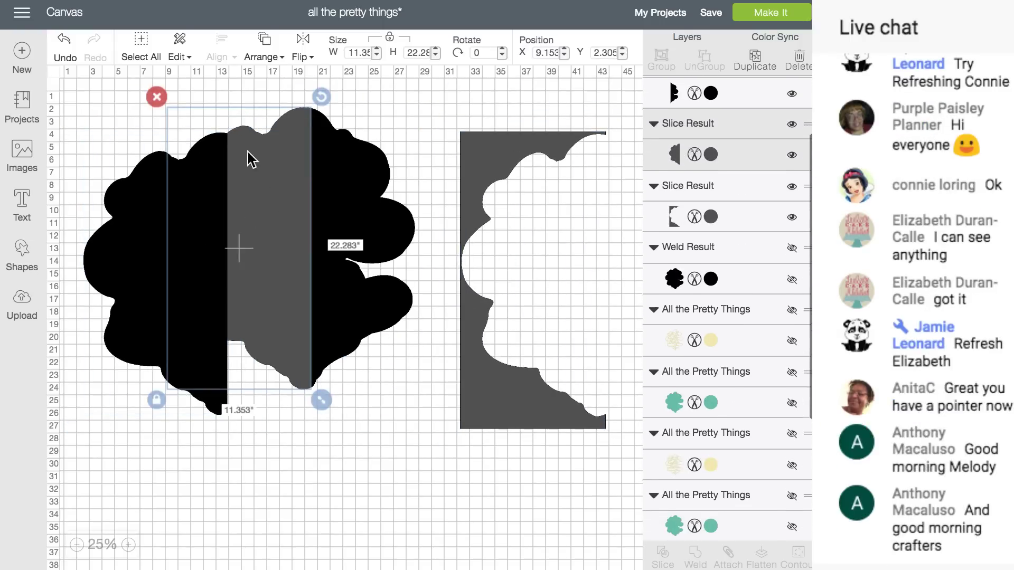
click(157, 97)
Arrange the two black halves side by side with a narrow gap, placing the left half at about X 3.8, Y 2.7
mouse_move(334, 175)
mouse_down()
mouse_move(272, 195)
mouse_move(290, 180)
mouse_move(264, 168)
mouse_move(340, 188)
mouse_up()
click(192, 181)
mouse_move(197, 179)
mouse_down()
mouse_move(176, 193)
mouse_move(195, 191)
mouse_up()
drag(360, 185, 299, 181)
drag(201, 198, 214, 192)
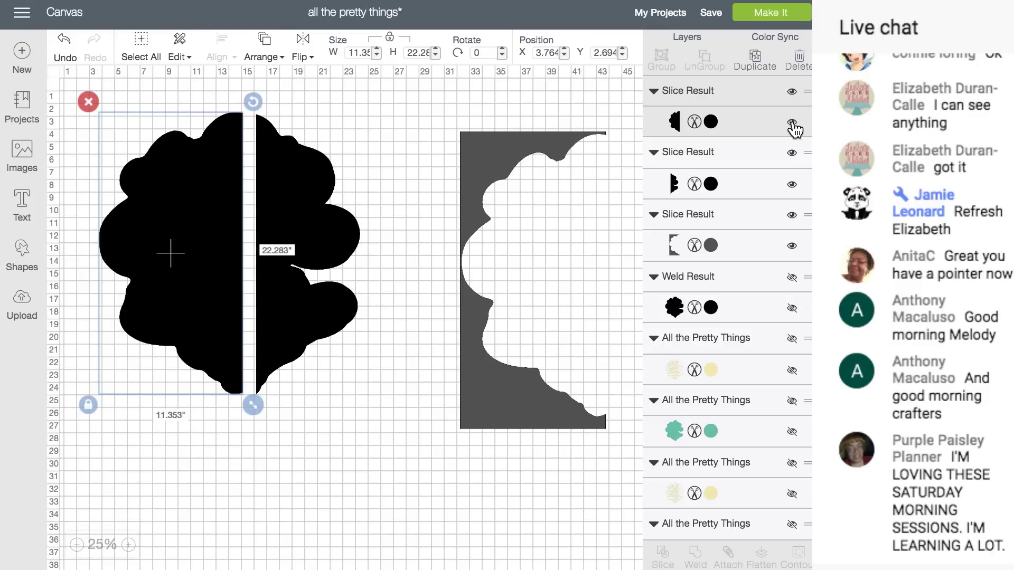
Hide both black half layers and delete the leftover gray rectangle frame
click(793, 123)
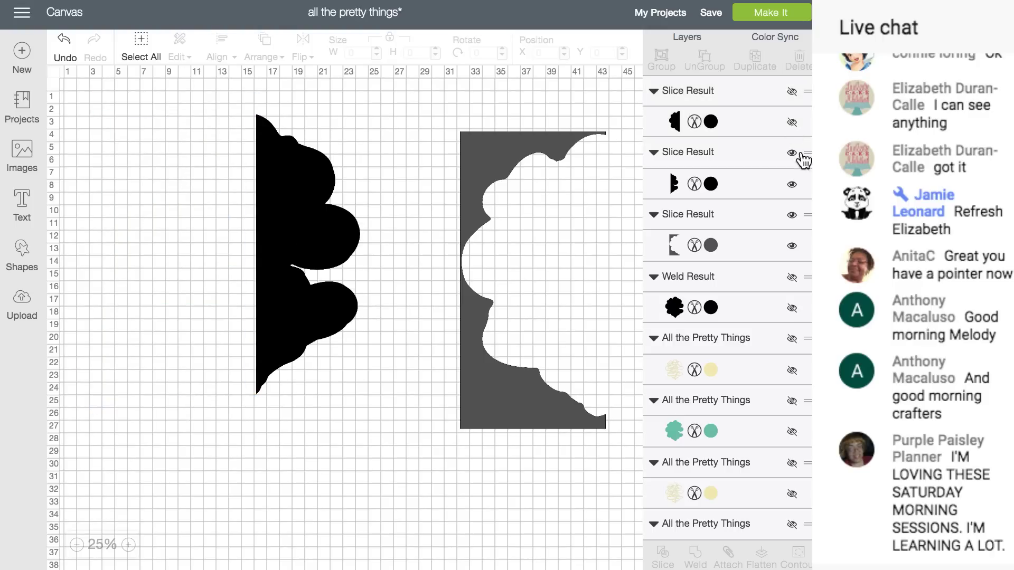
click(793, 185)
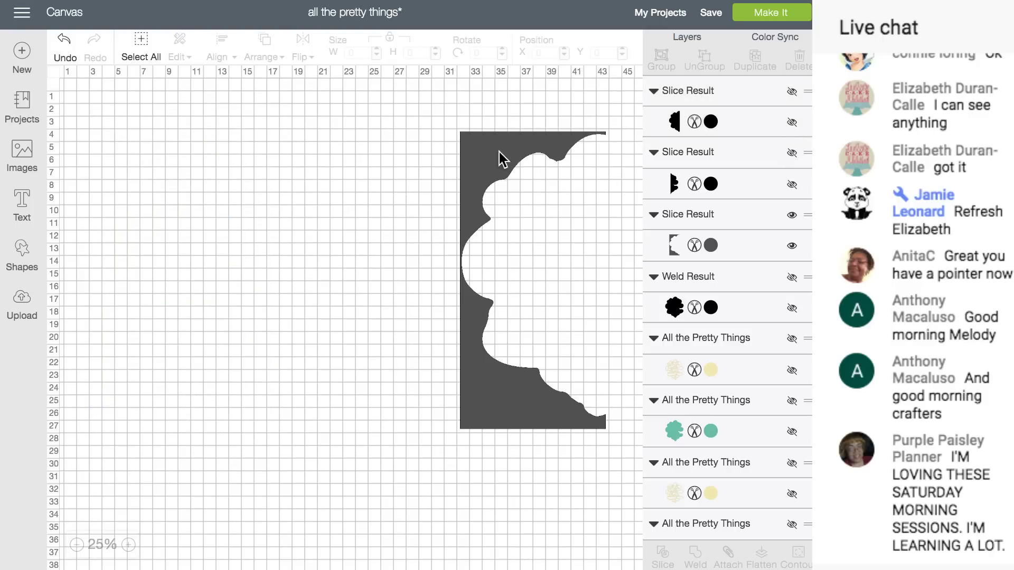
click(485, 156)
click(450, 122)
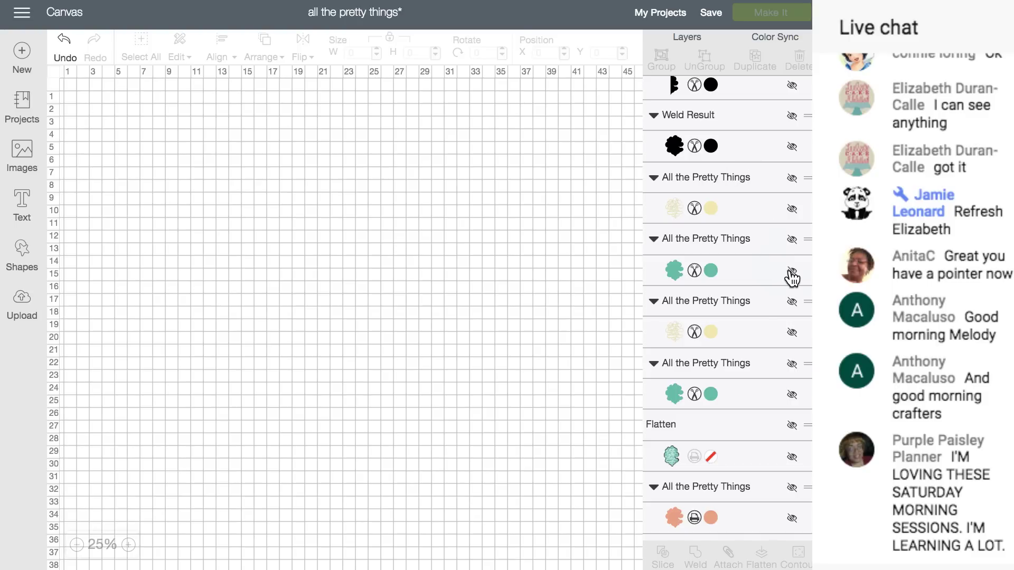
Show the upper teal layer, move its shape to about X 5.8, Y 3.0, and add a square
click(792, 275)
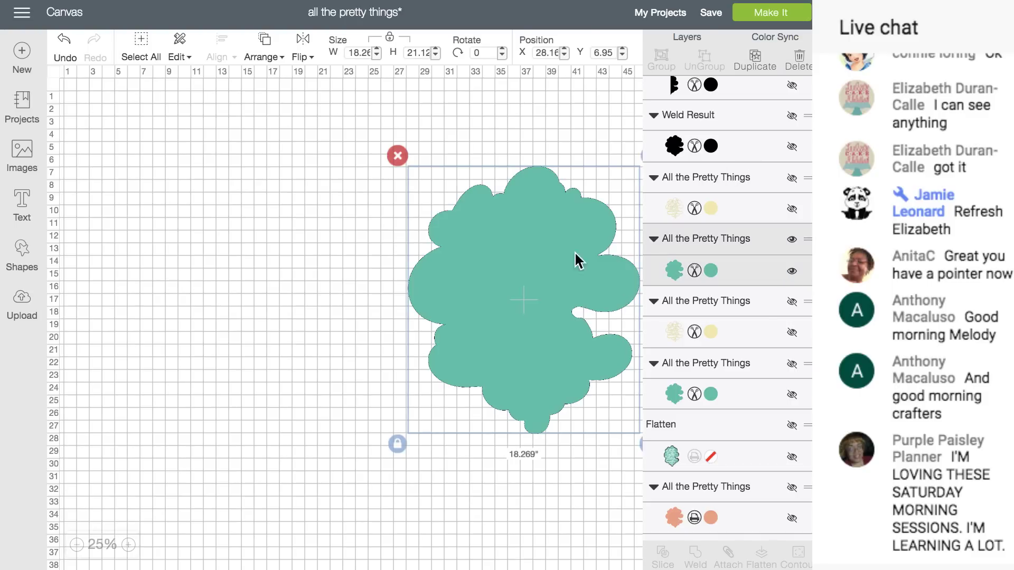
drag(528, 251, 244, 200)
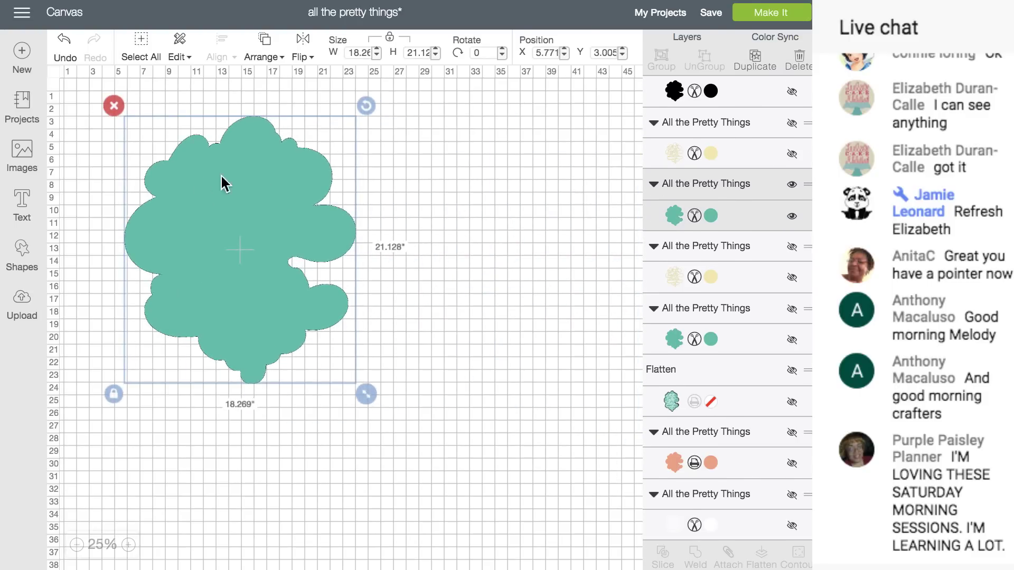
click(21, 254)
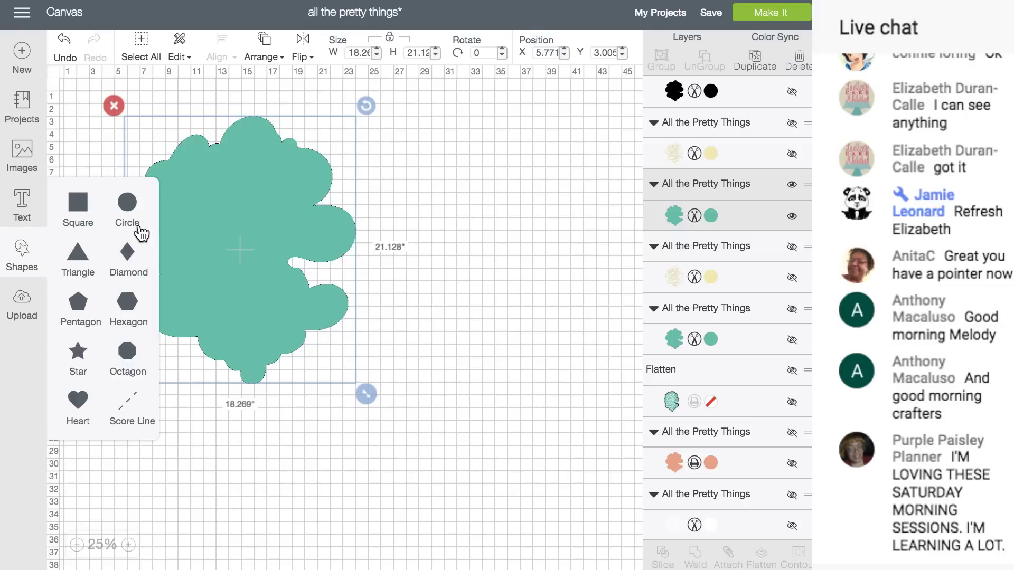
click(86, 216)
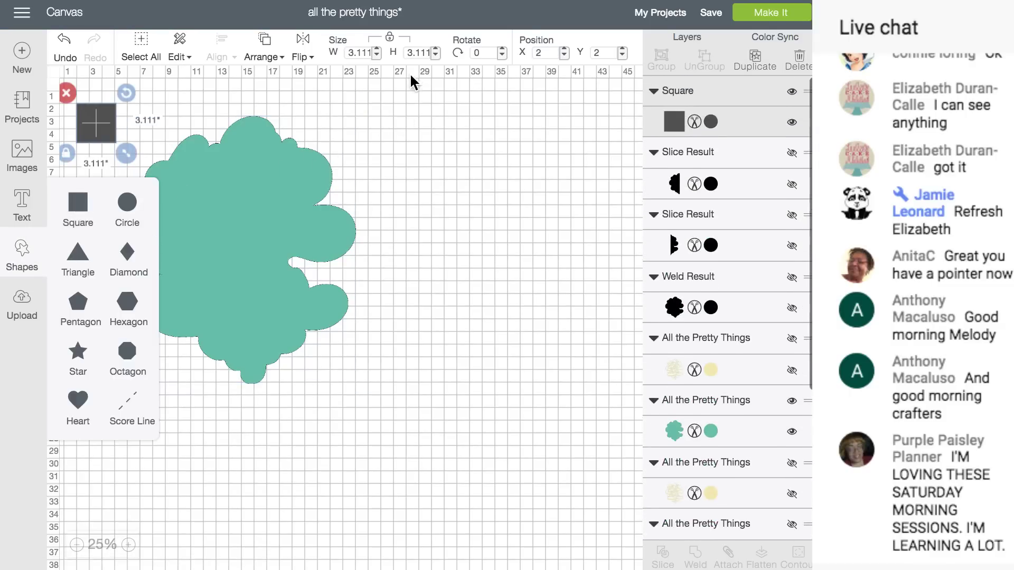
Unlock the new square's proportions and set its size to 11.45 inches wide by 23.45 inches high
click(389, 38)
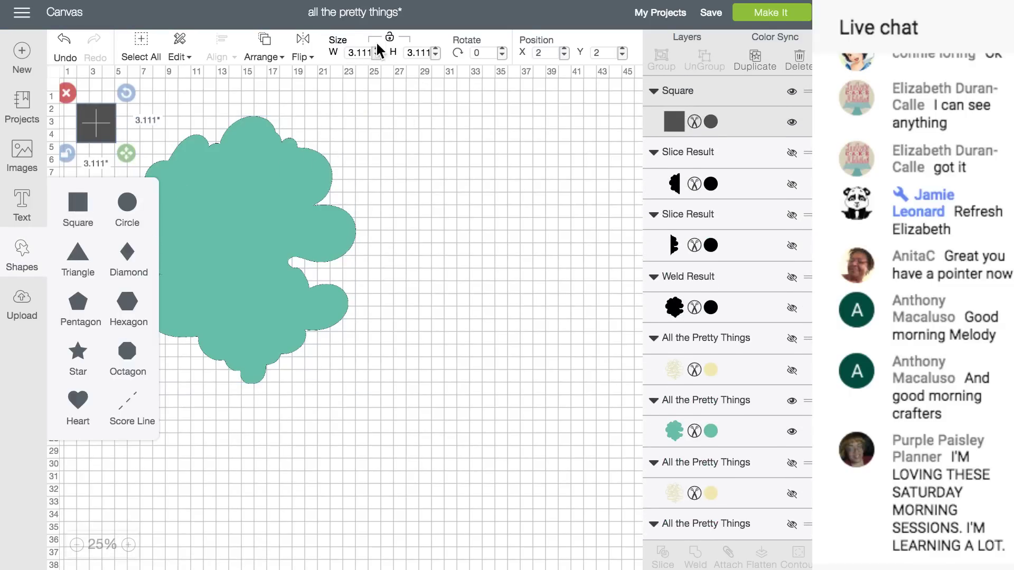
drag(344, 51, 377, 51)
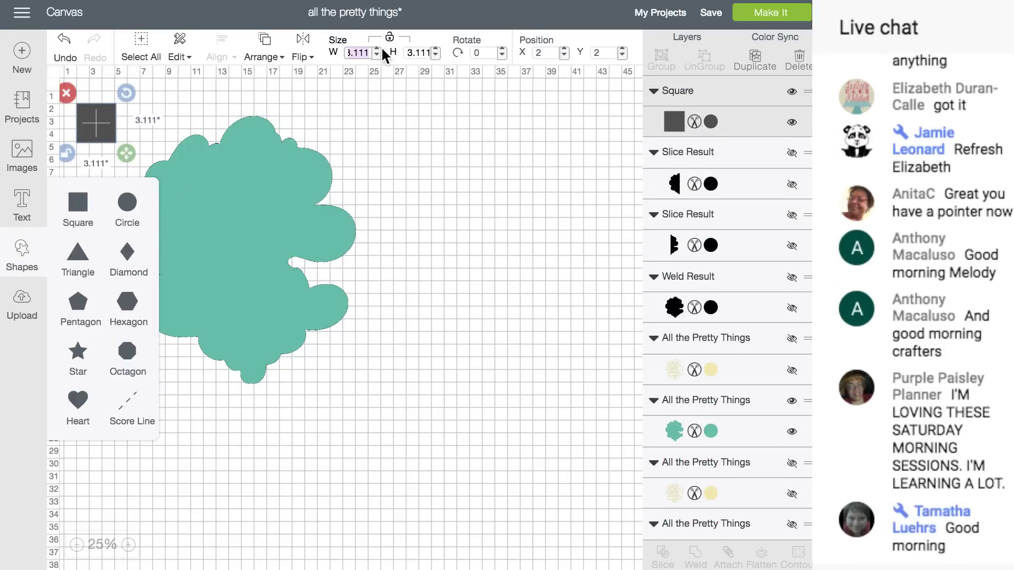
text(11.45)
key(Tab)
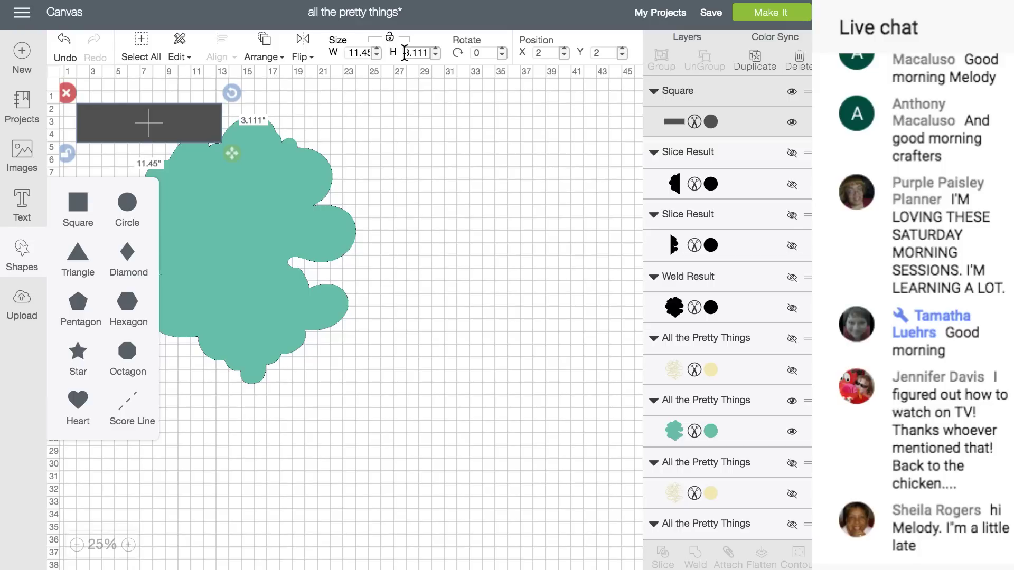
drag(404, 53, 435, 53)
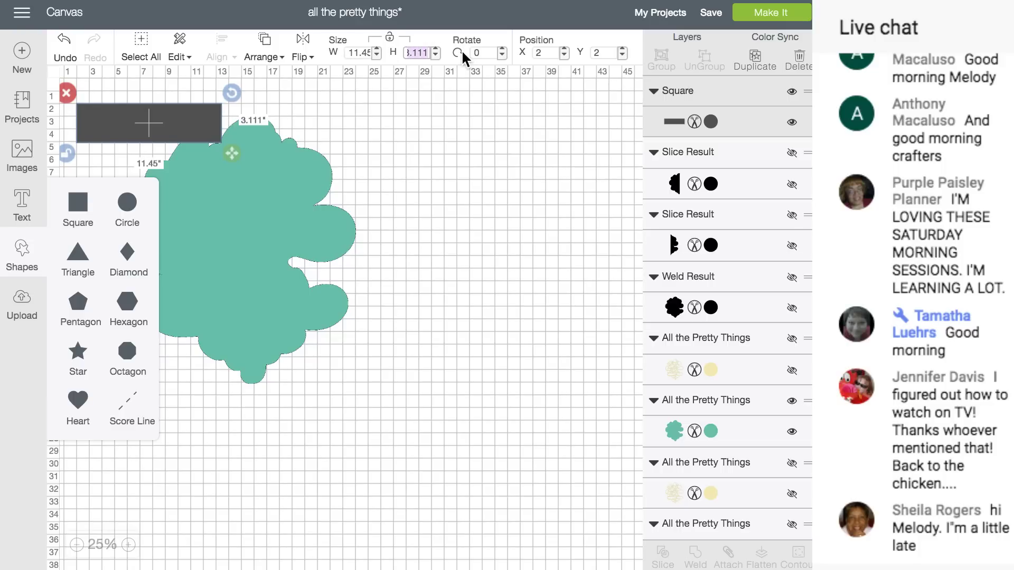
text(23.45)
key(Return)
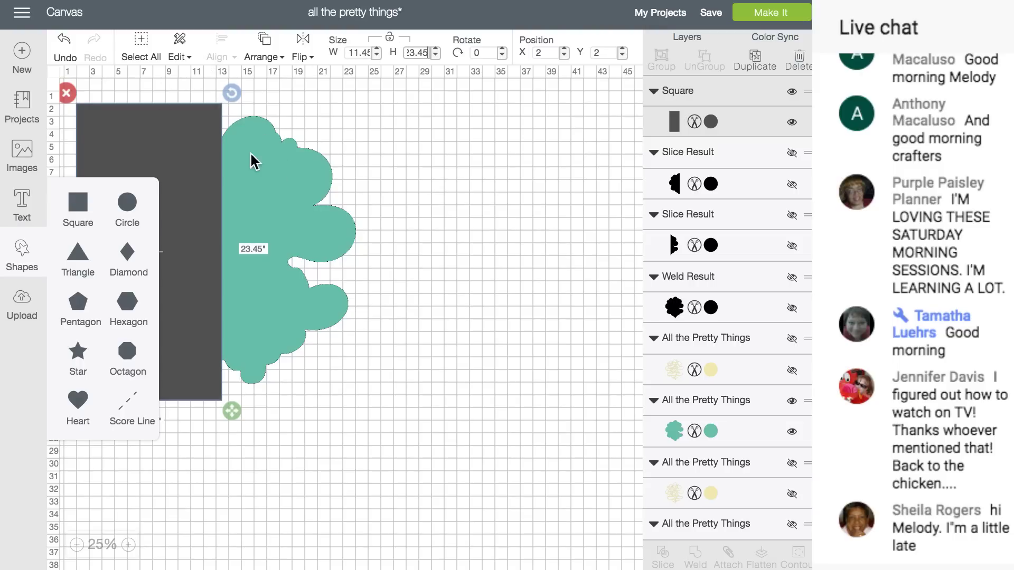
Move the gray rectangle over the teal shape's left part, at about X 5.1, Y 2.1, and bring the teal shape to the front
drag(204, 159, 244, 166)
click(323, 163)
click(262, 57)
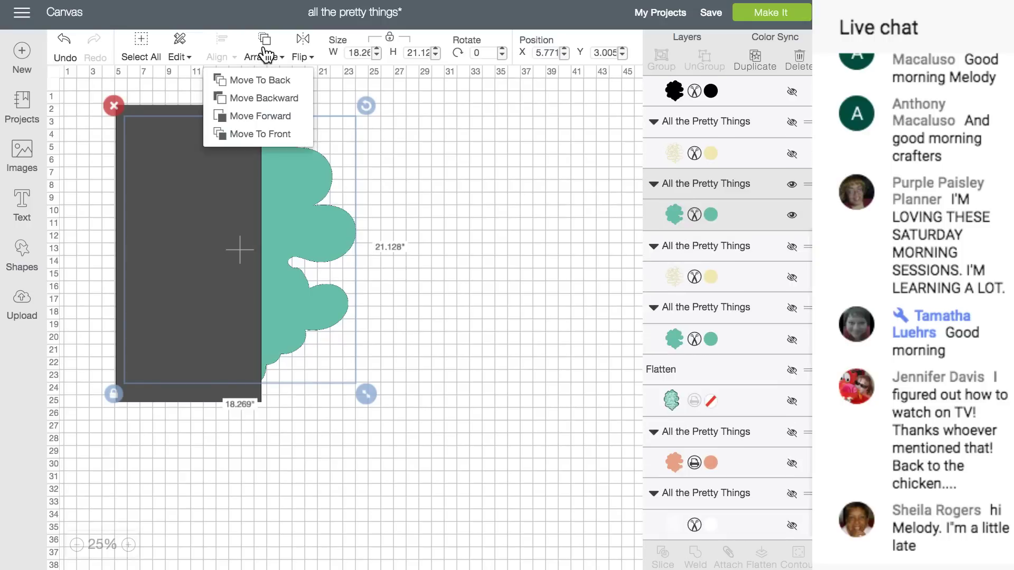
click(255, 133)
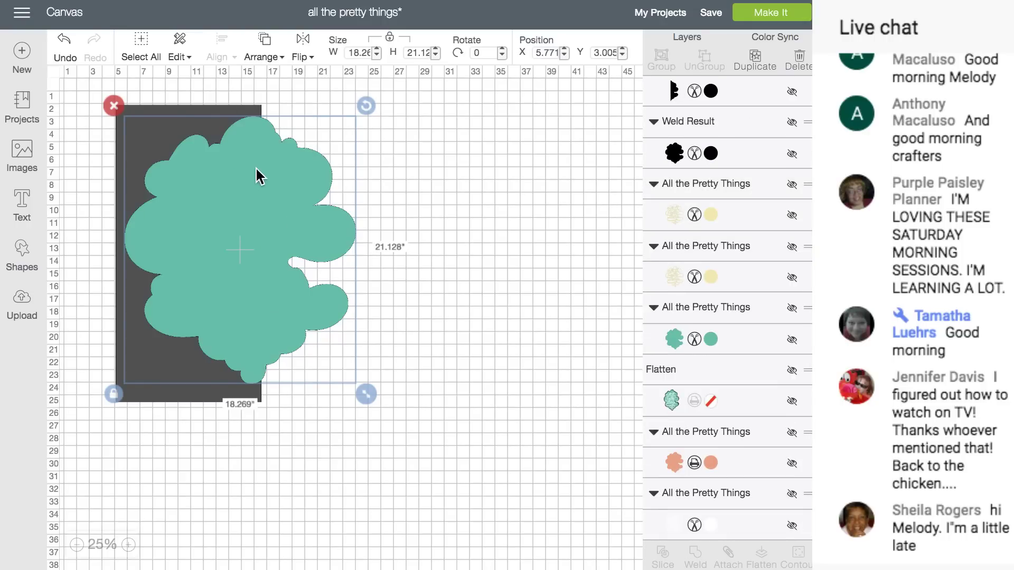
Nudge the teal shape against the rectangle, placing it at about X 5.5, Y 2.7
drag(258, 174, 254, 170)
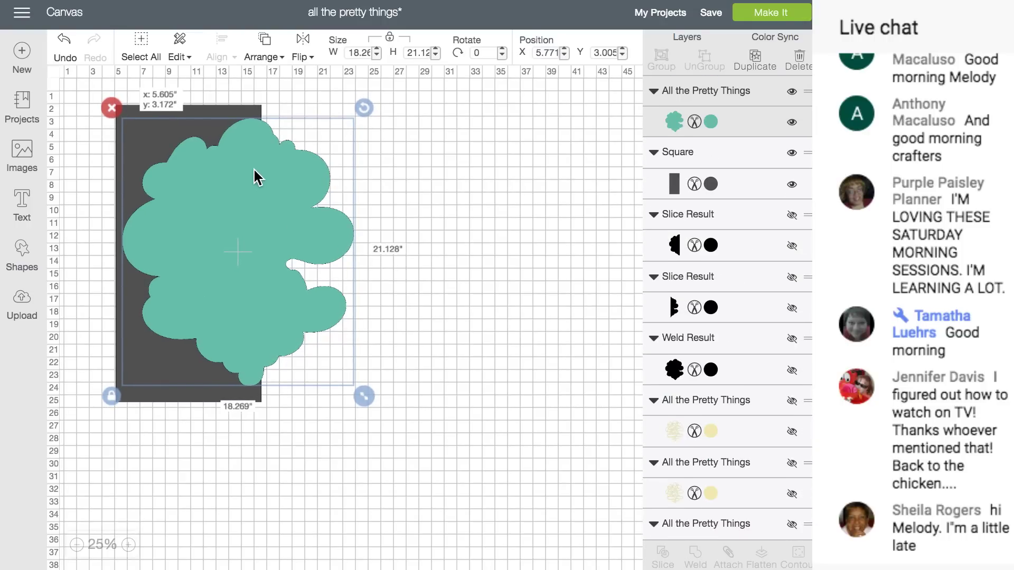
drag(254, 169, 256, 165)
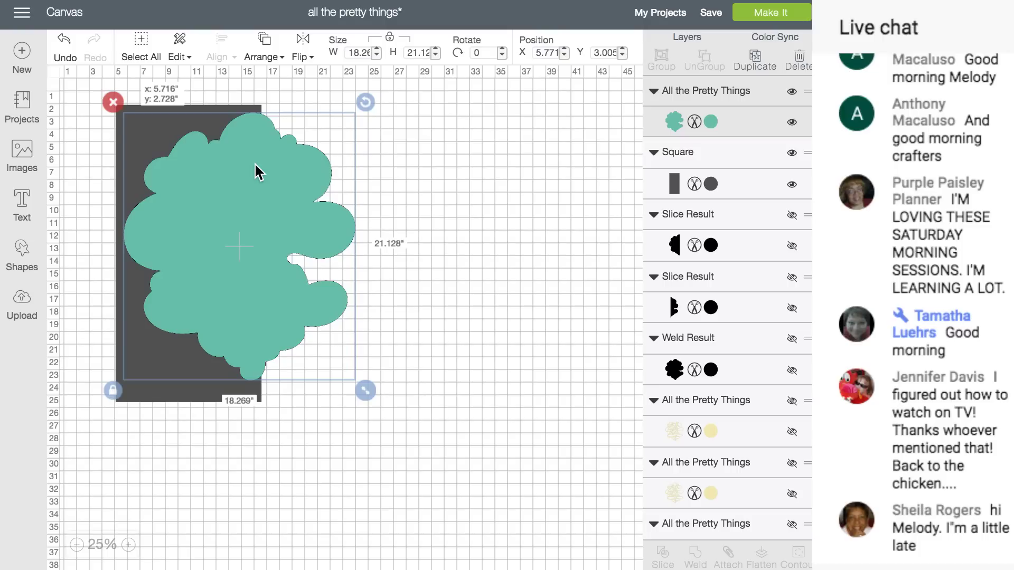
drag(255, 165, 257, 165)
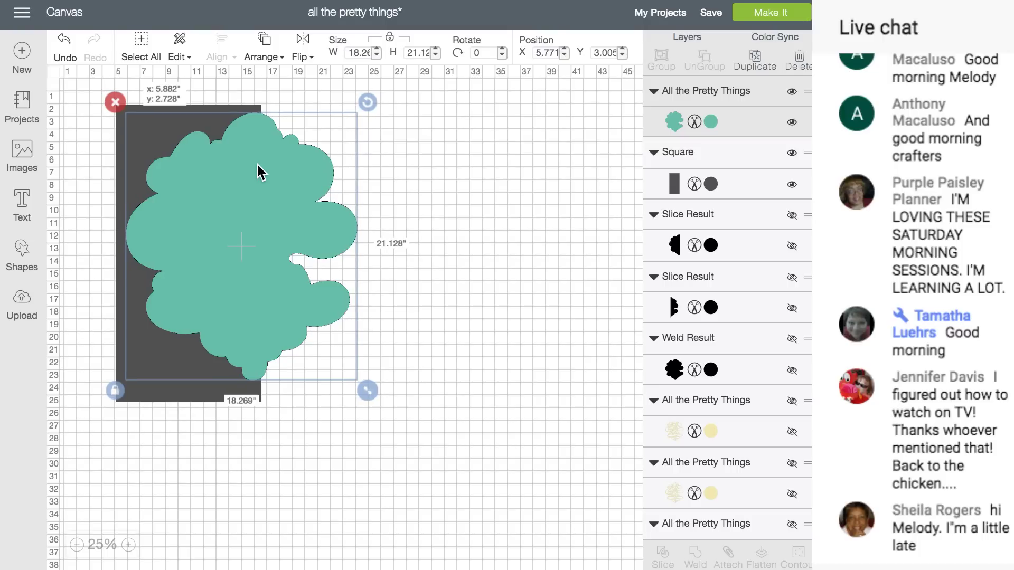
drag(257, 164, 253, 162)
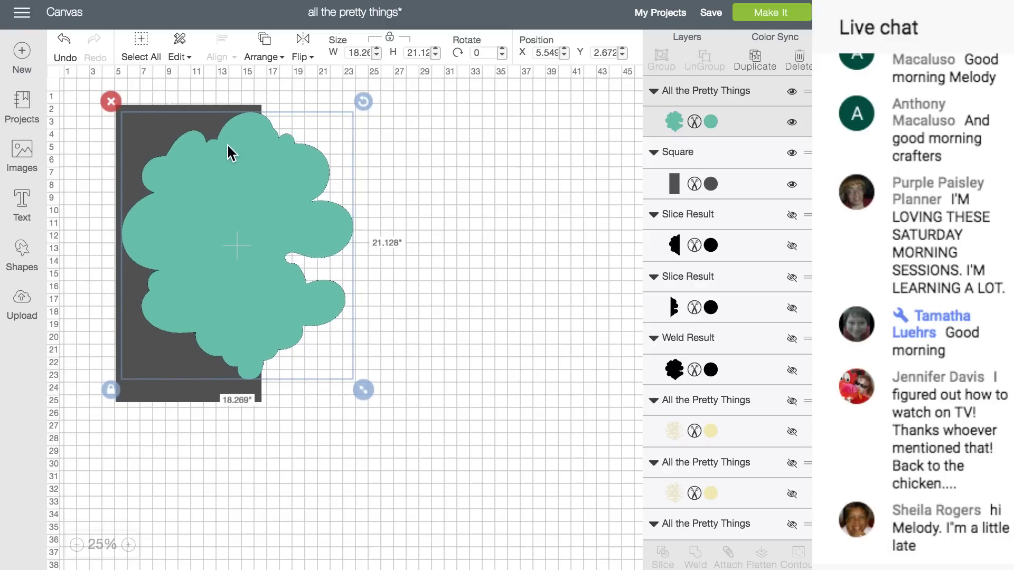
Move the gray rectangle behind the right part of the teal shape, at about X 12.6, Y 2.4
click(401, 152)
drag(216, 109, 294, 112)
drag(299, 112, 301, 112)
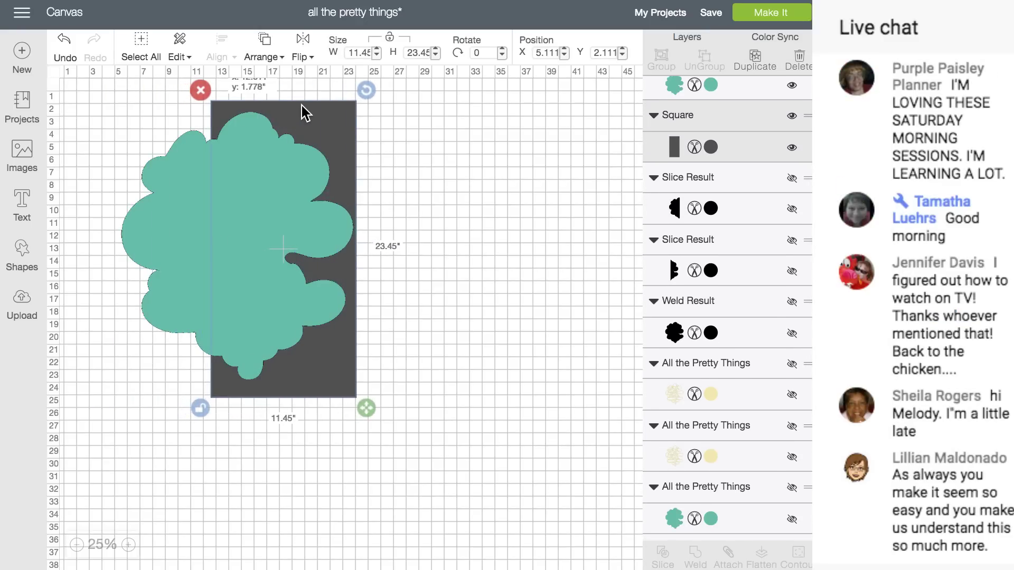
drag(301, 105, 302, 113)
click(430, 157)
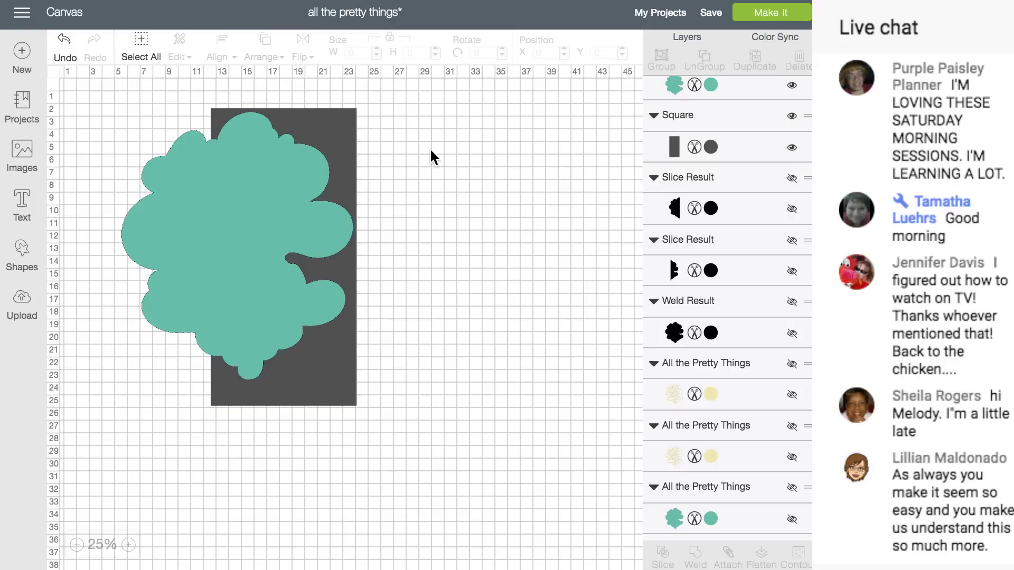
Slice the teal shape with the rectangle and move the right teal half well clear of the other pieces
drag(468, 153, 204, 202)
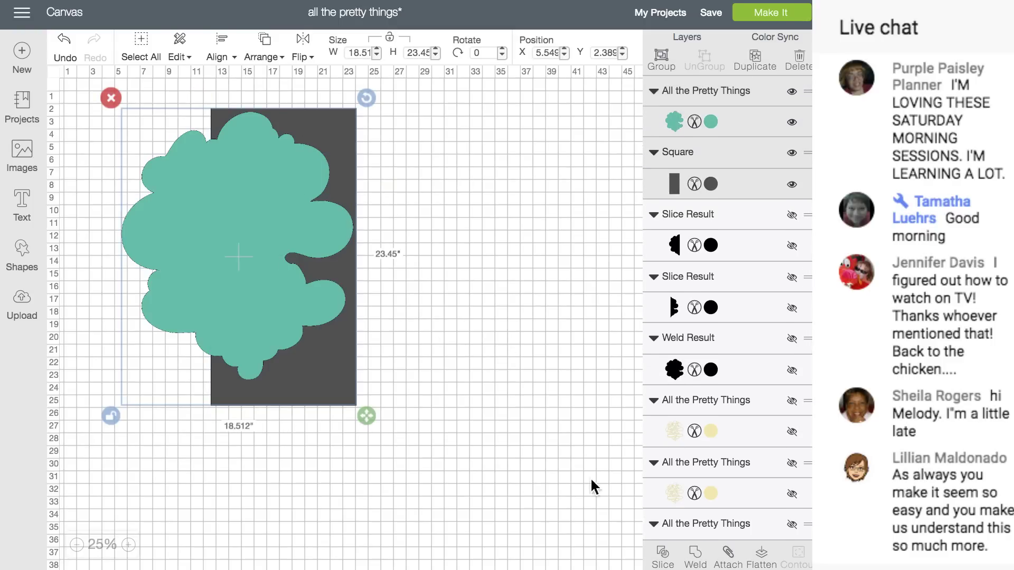
click(663, 559)
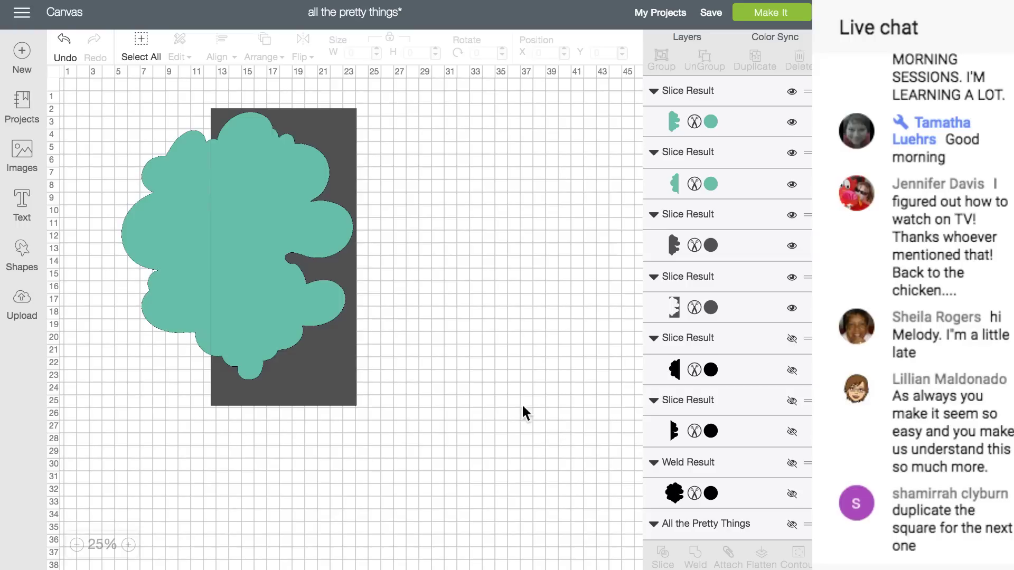
drag(260, 294, 457, 295)
drag(297, 286, 338, 332)
Delete the gray half-shape and the leftover gray rectangle frame
click(241, 152)
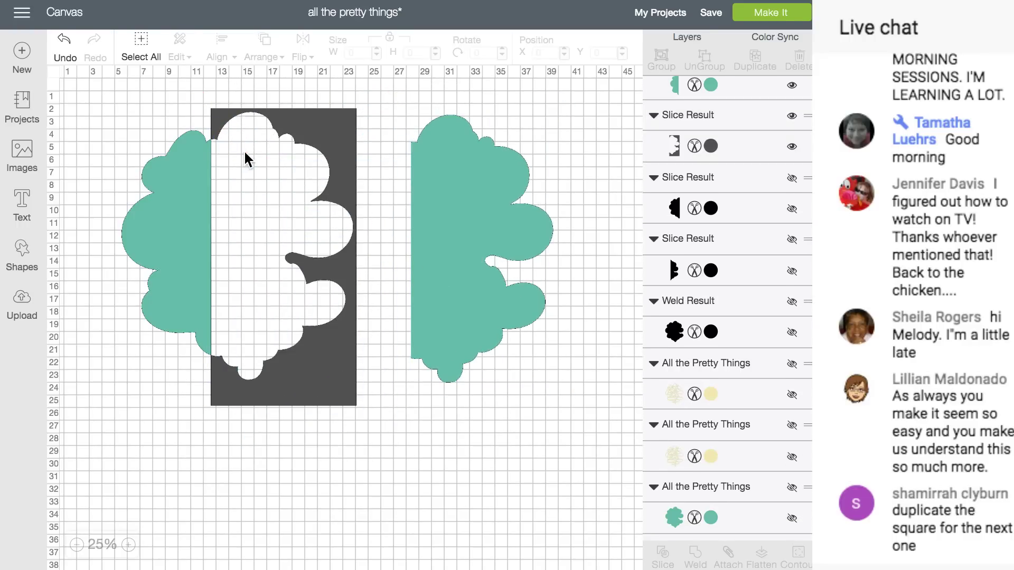
click(329, 119)
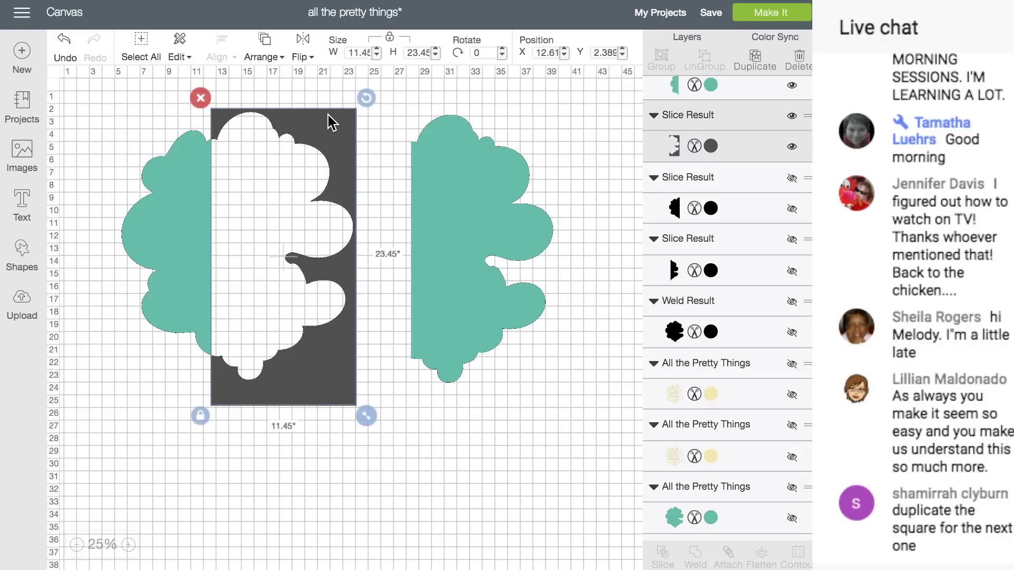
click(199, 99)
Arrange the two teal halves side by side with a narrow gap, left half at about X 6.2, Y 3.4, and hide both layers
drag(453, 182, 281, 170)
drag(181, 201, 190, 193)
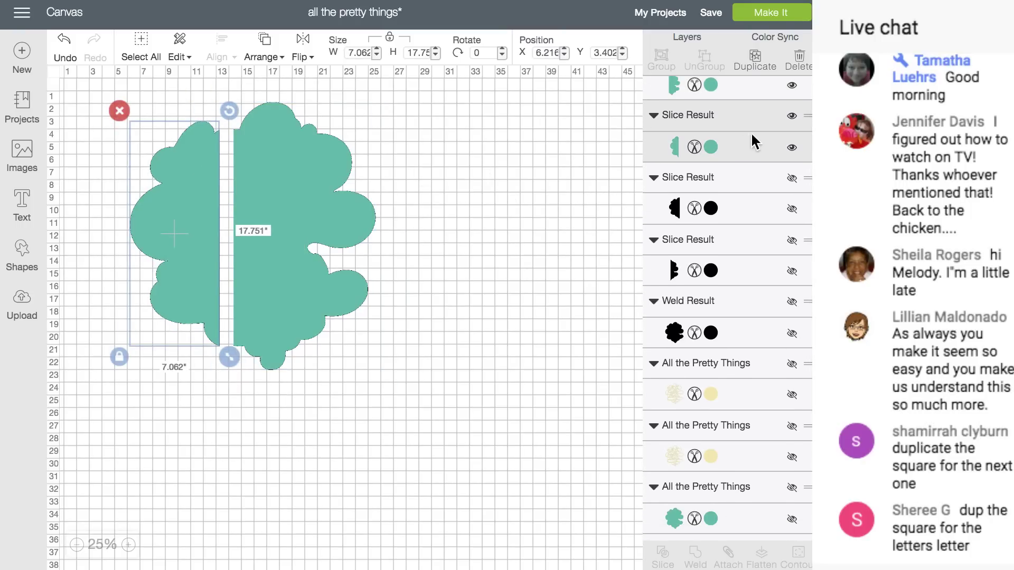
click(792, 148)
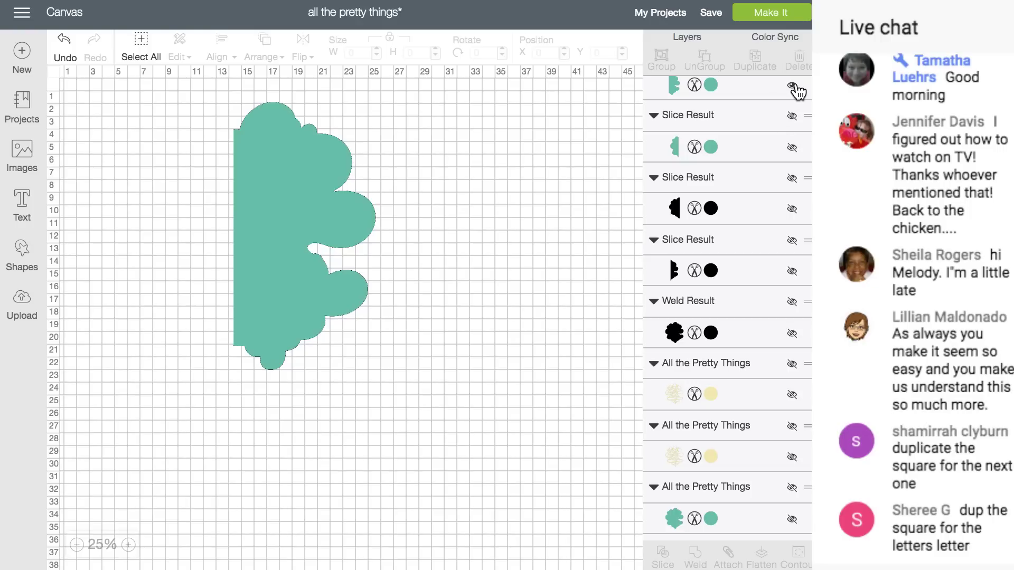
click(792, 86)
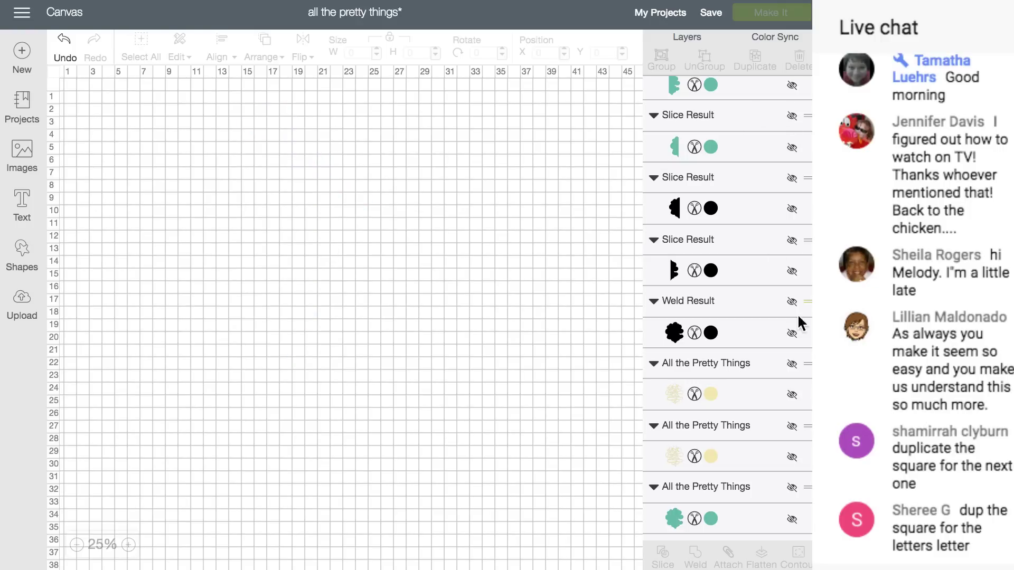
Show the upper yellow lettering layer, move it to about X 18.4, Y 4.1, and add a square
click(792, 396)
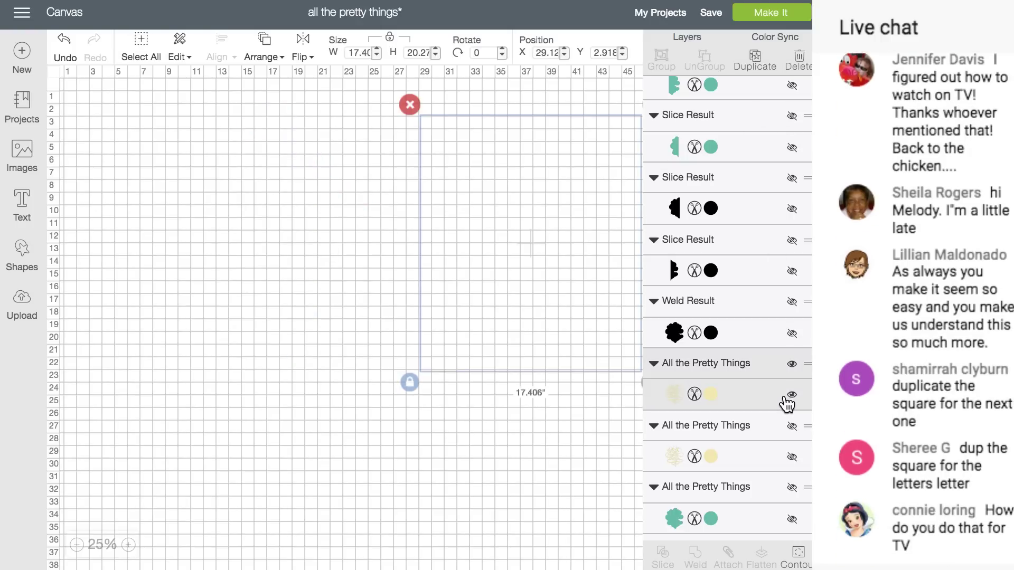
drag(489, 255, 378, 271)
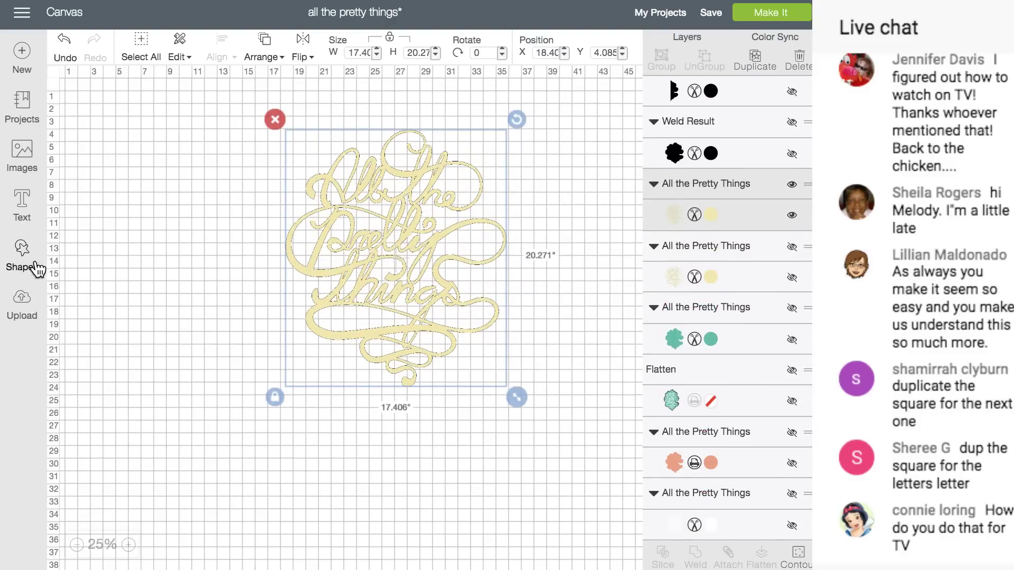
click(21, 257)
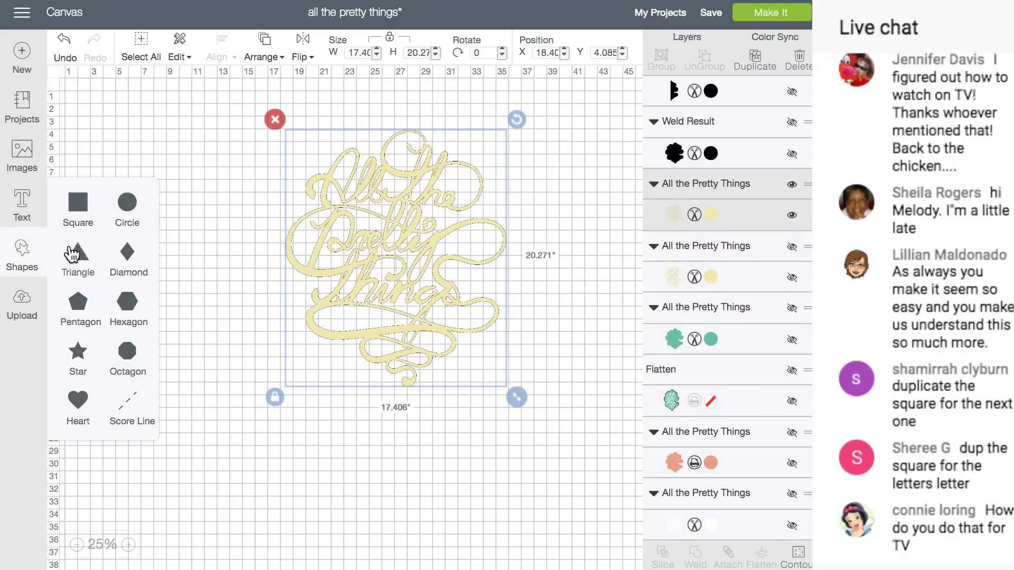
click(85, 207)
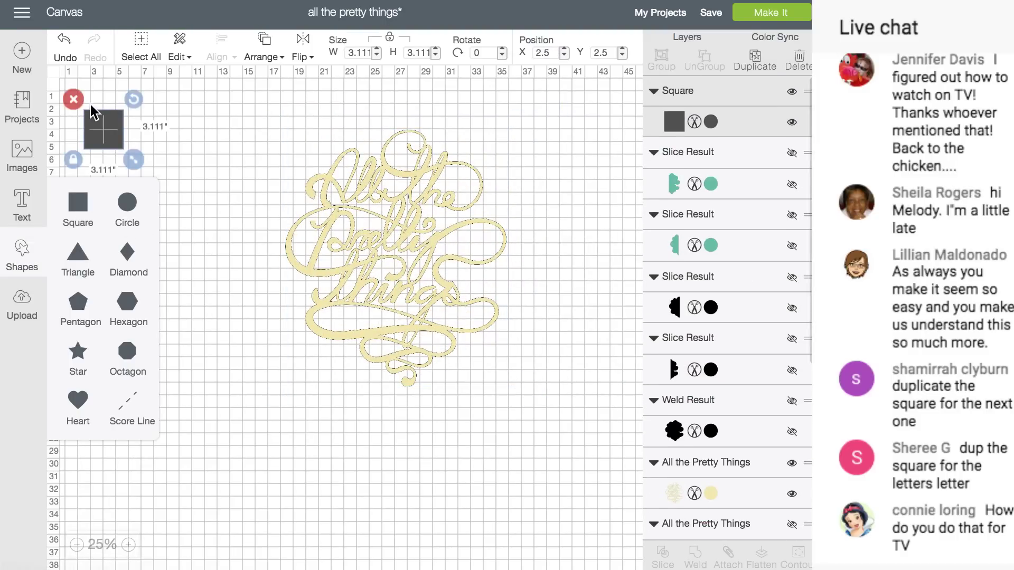
Set the new square's width and height each to 11.45 inches, leaving its proportions unlocked
click(77, 161)
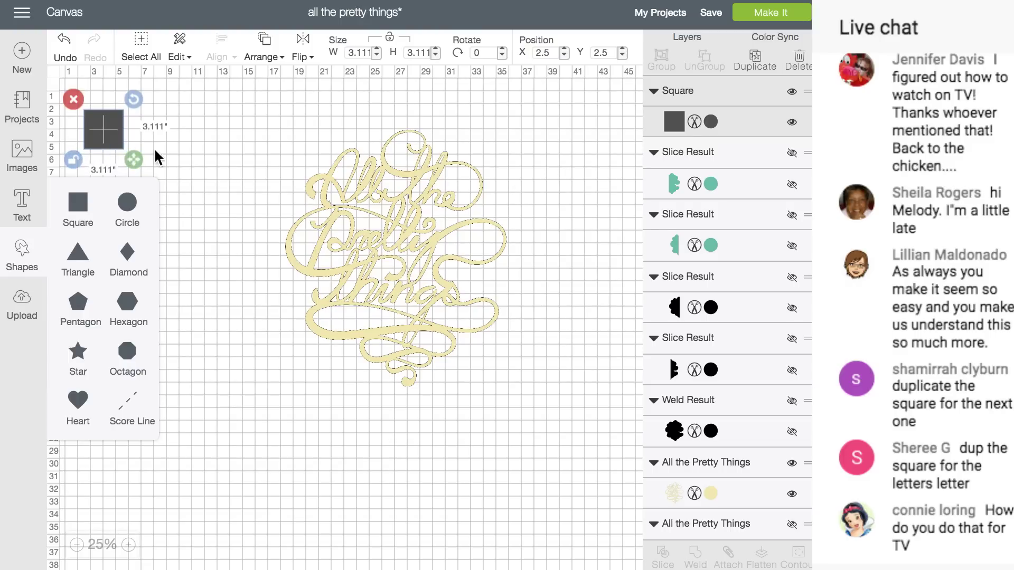
click(359, 53)
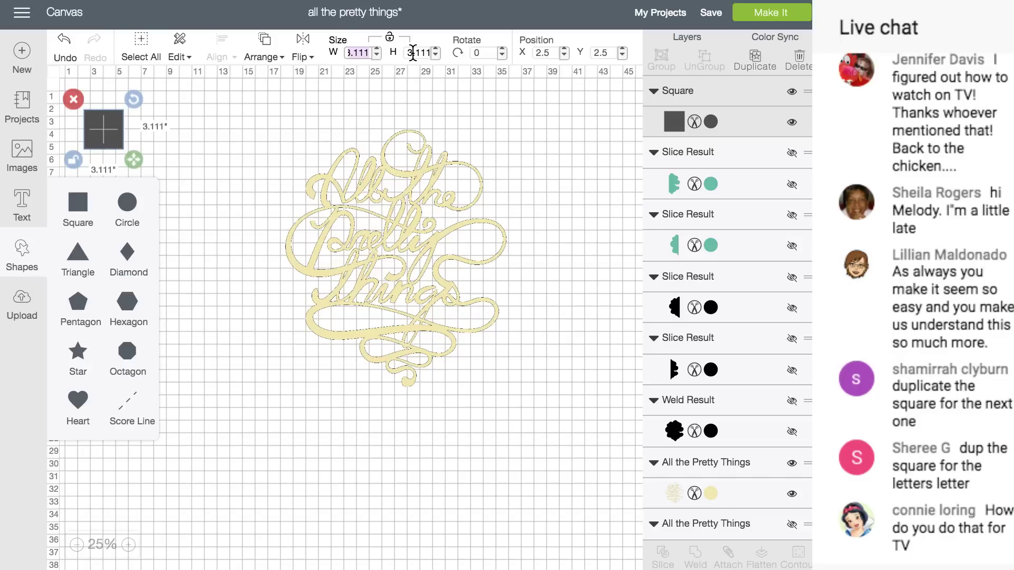
text(11.45)
key(Return)
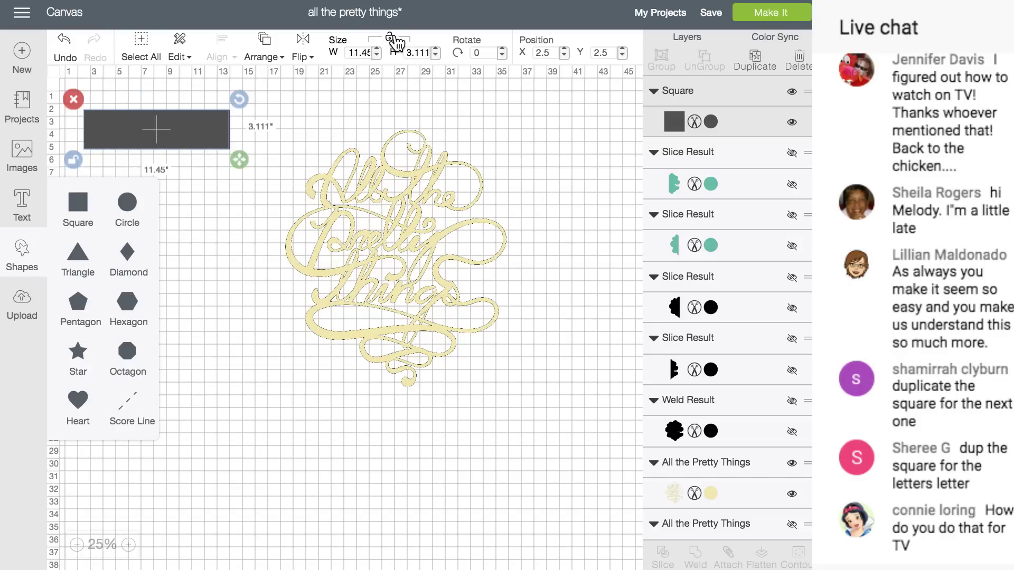
click(390, 38)
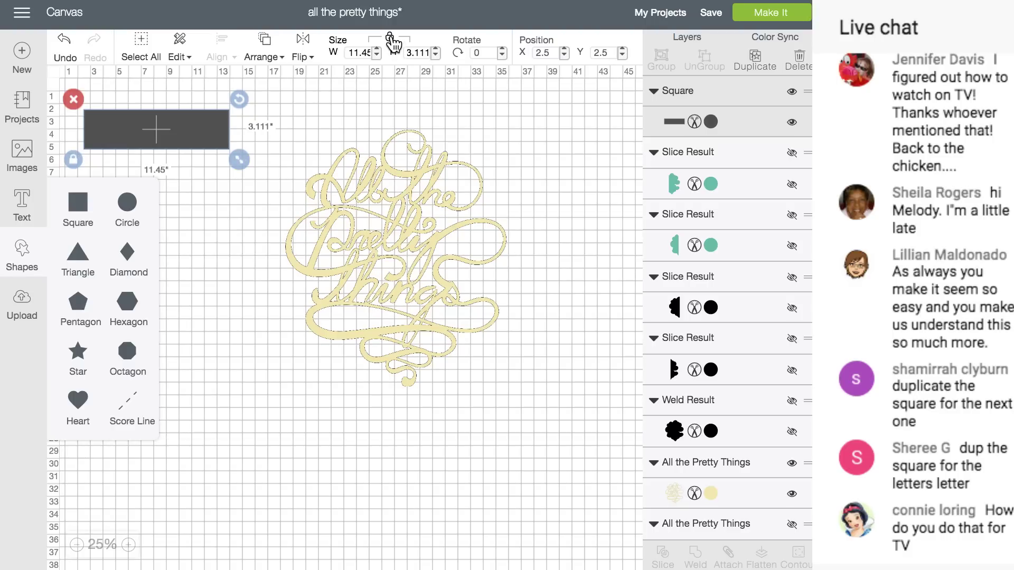
click(376, 55)
click(403, 51)
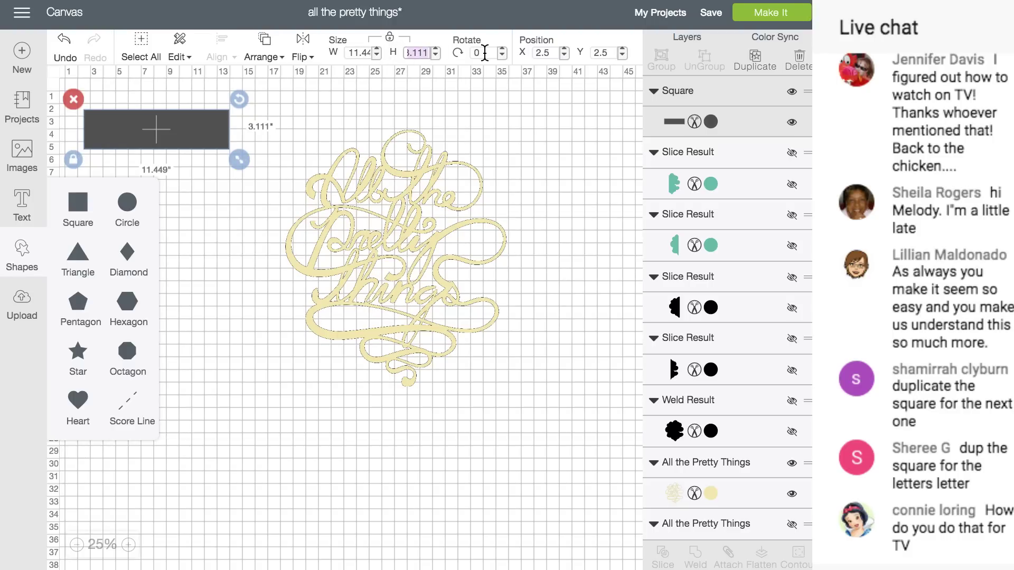
text(2)
text(1.45)
key(Return)
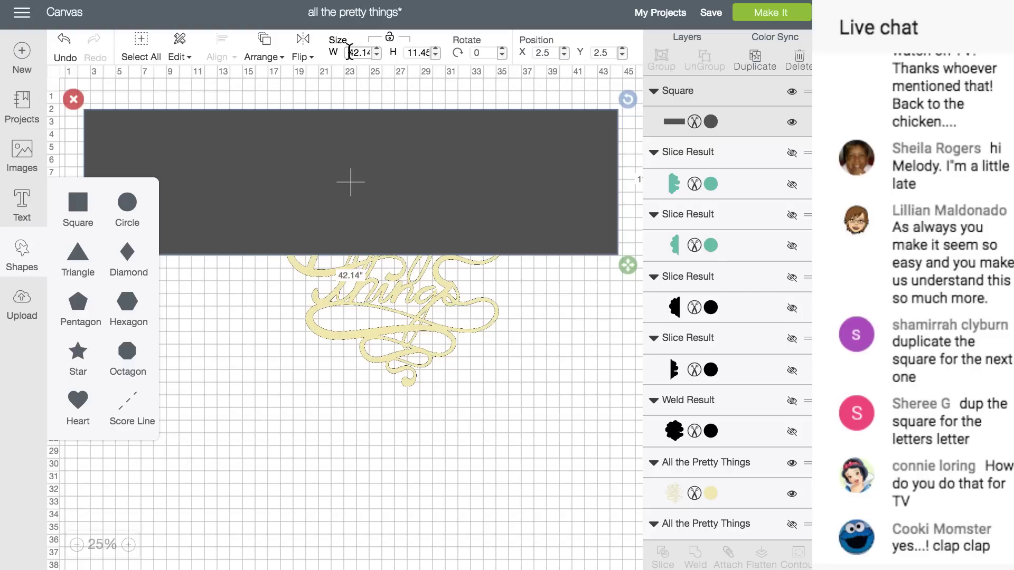
drag(350, 52, 385, 55)
text(11.45)
key(Return)
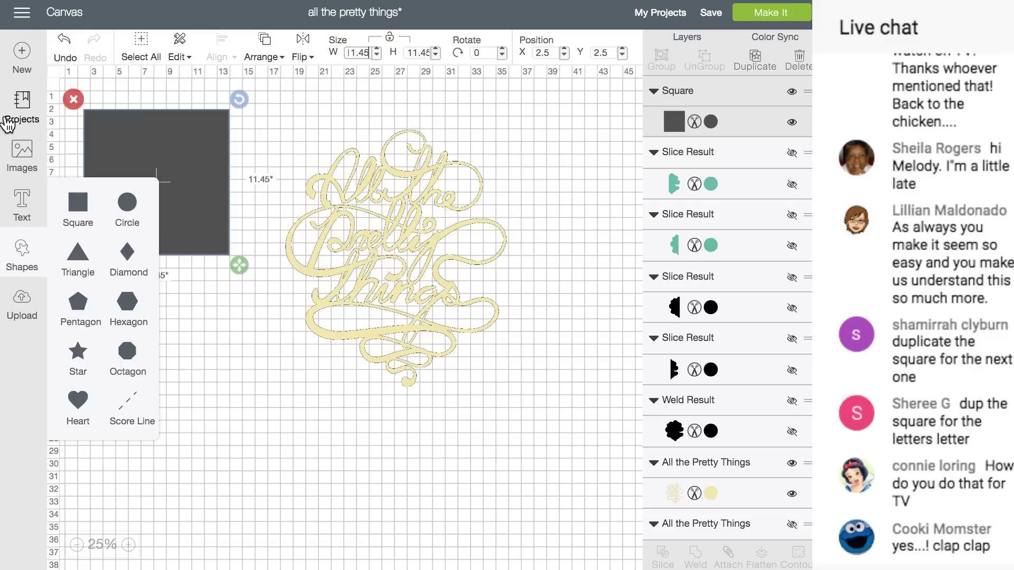
Move the gray square to about X 3.8, Y 2.5 and duplicate it four times
click(213, 159)
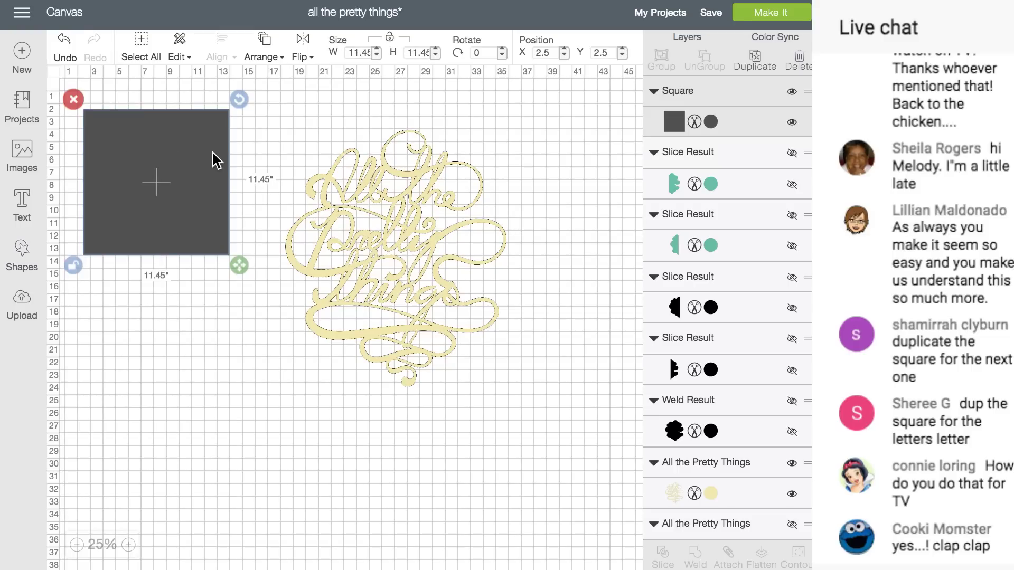
drag(206, 160, 226, 161)
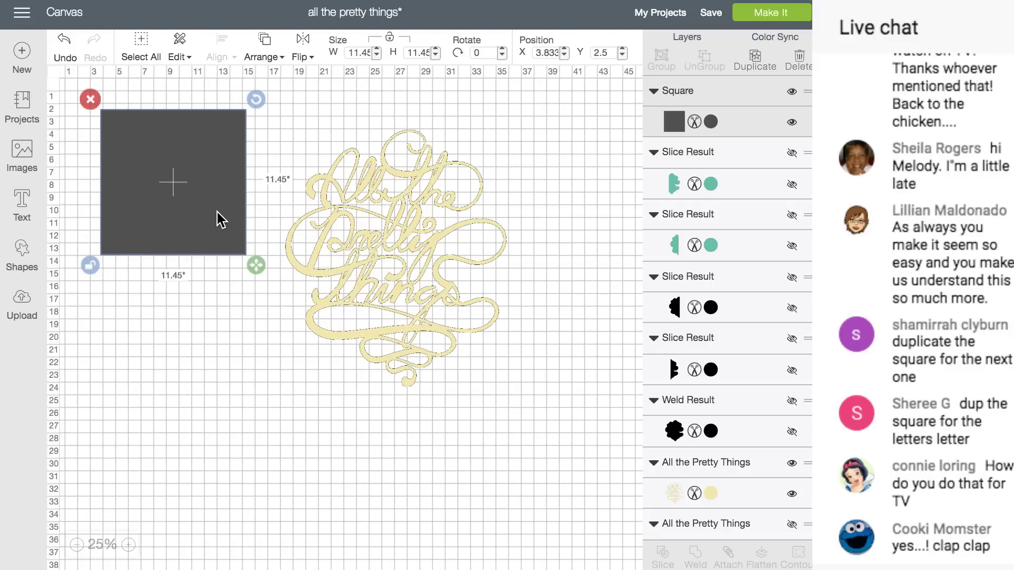
click(755, 56)
click(756, 56)
click(755, 56)
click(755, 56)
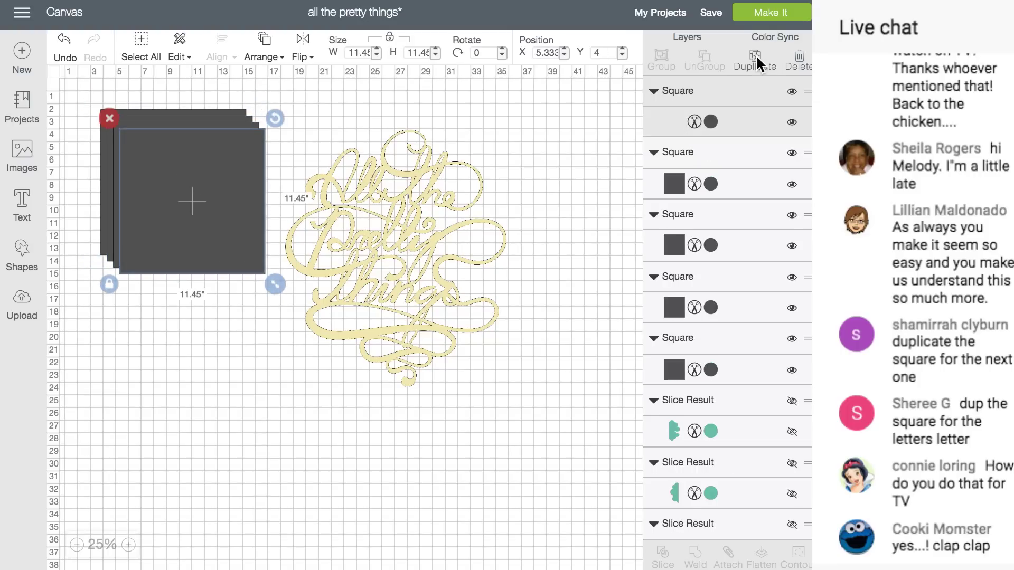
Move the duplicate squares off the original into a loose pile below it
drag(203, 211, 172, 414)
drag(177, 235, 197, 445)
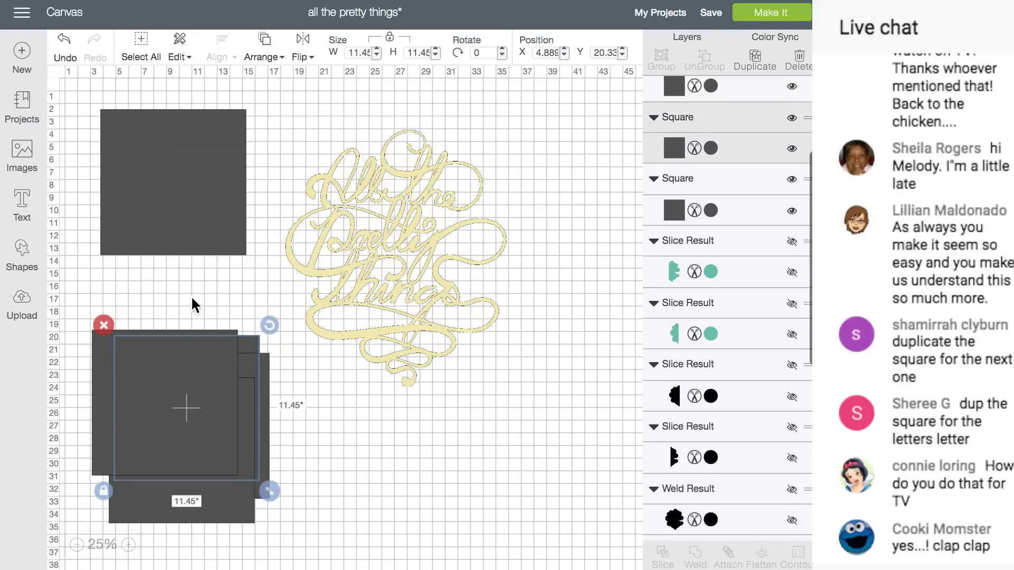
Place a gray square over the lettering's upper left part, bring the yellow lettering to the front and move it to about X 17.2, Y 3.9
drag(193, 223, 353, 236)
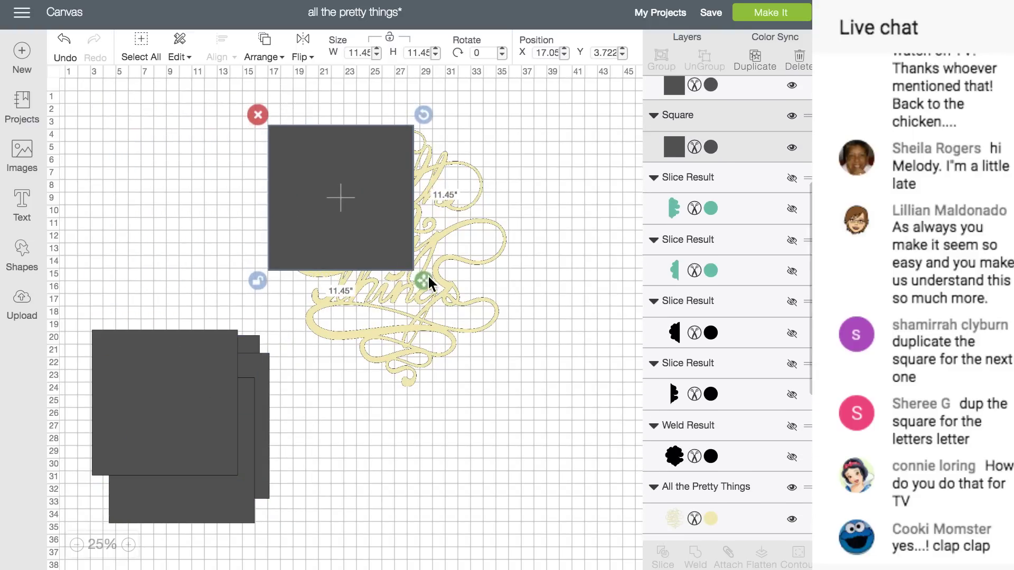
click(463, 266)
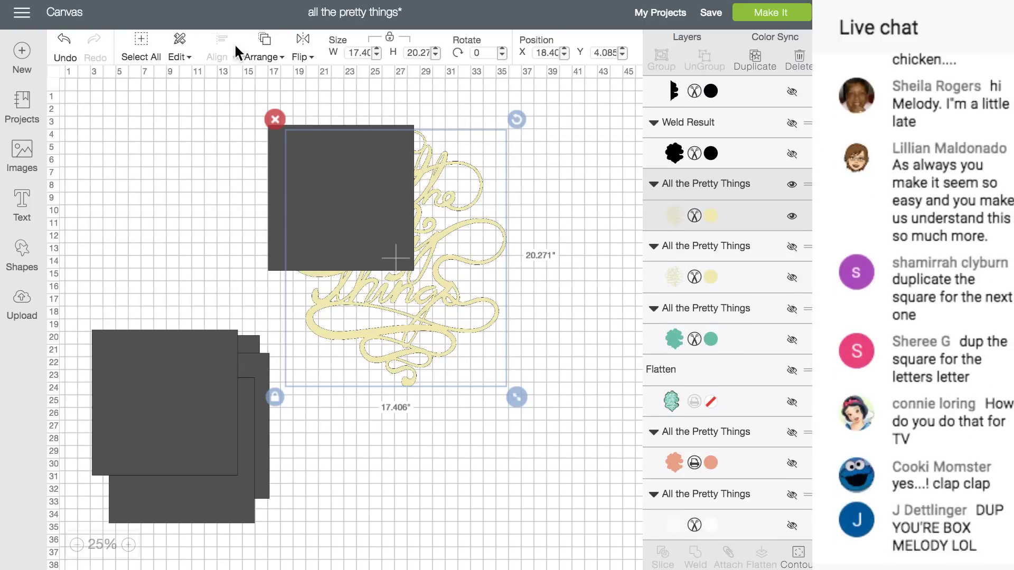
click(264, 43)
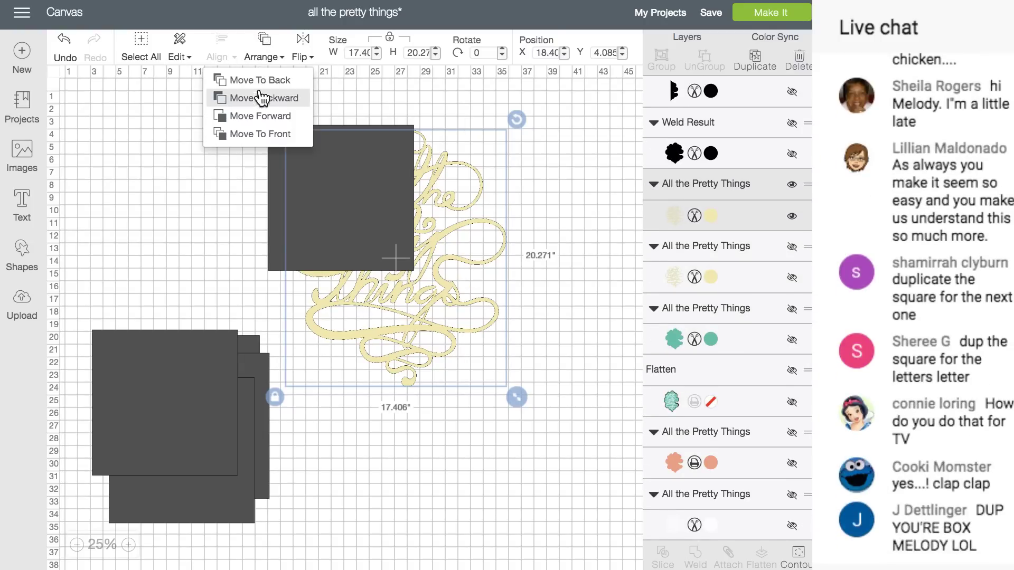
click(250, 133)
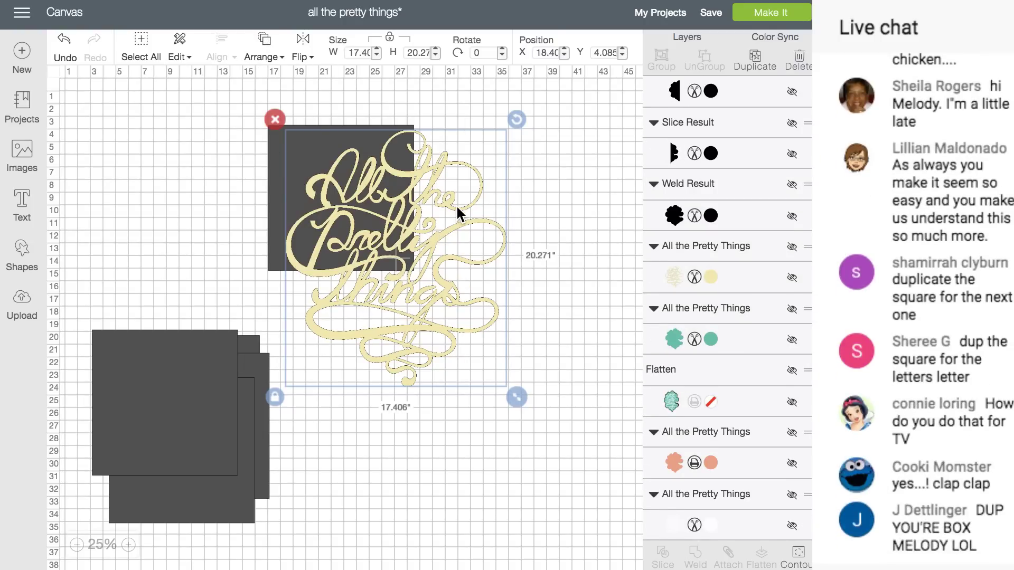
drag(455, 205, 442, 202)
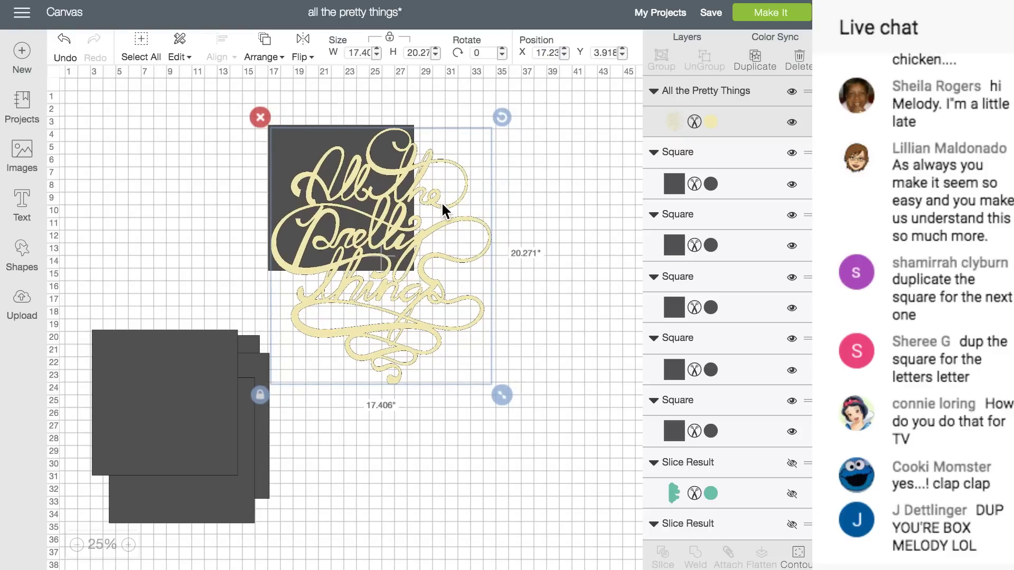
Slice the yellow lettering with the square behind its upper left part
click(192, 194)
drag(191, 174, 498, 248)
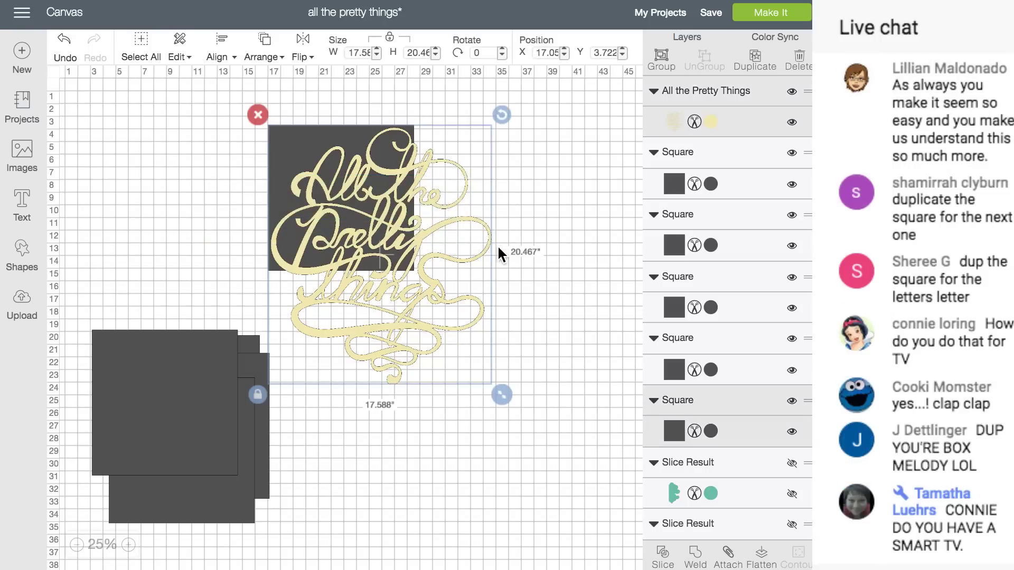
click(663, 554)
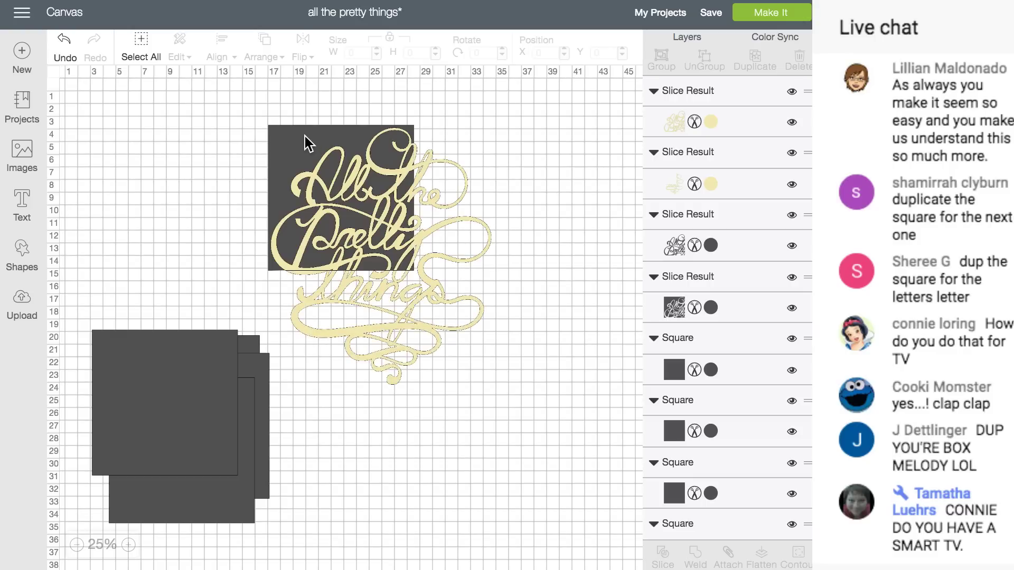
Move the cut upper left lettering piece clear of the square and delete both gray leftovers of the slice
drag(306, 136, 131, 132)
drag(318, 104, 345, 169)
click(573, 189)
click(350, 167)
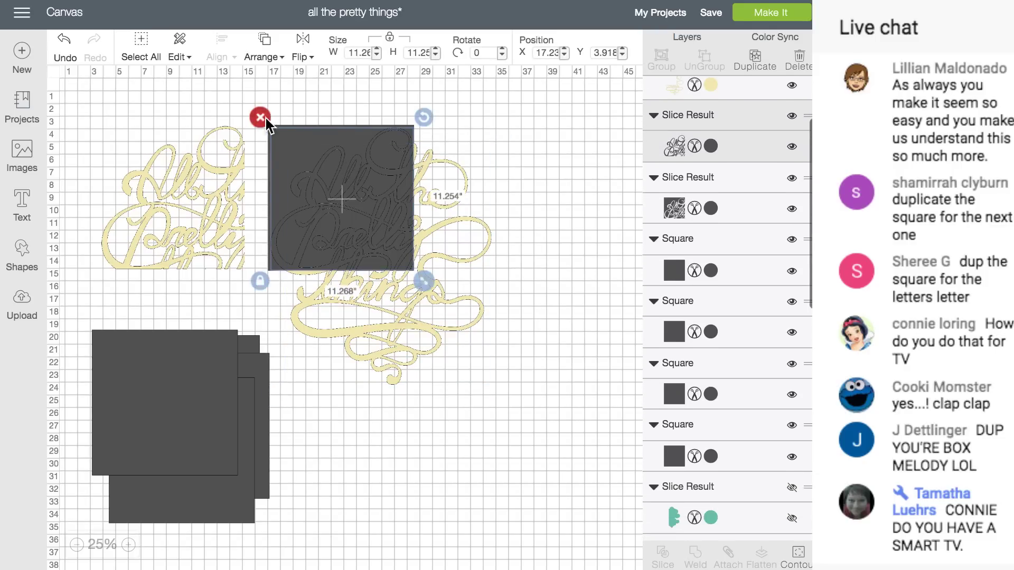
click(265, 117)
click(275, 142)
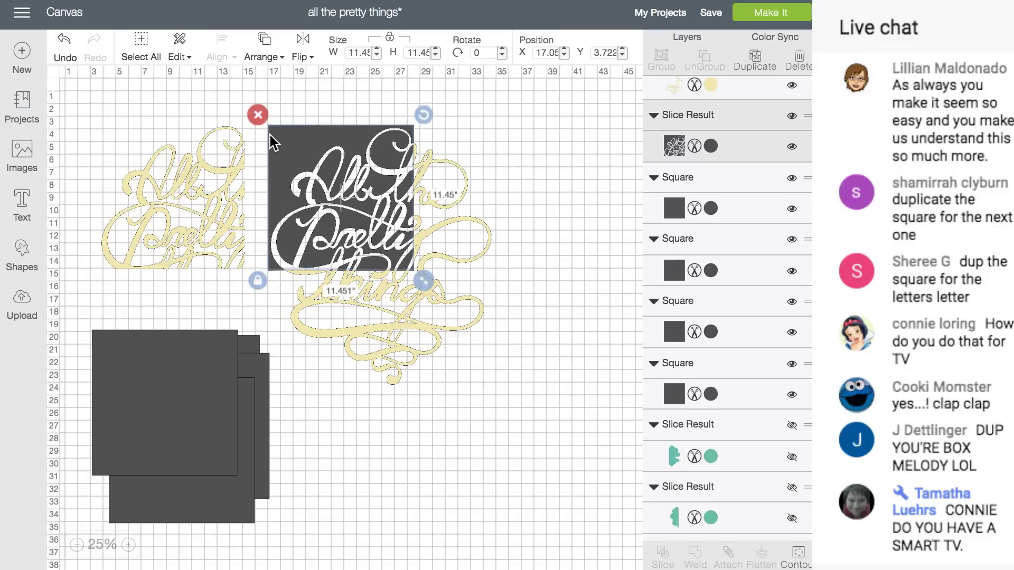
click(258, 115)
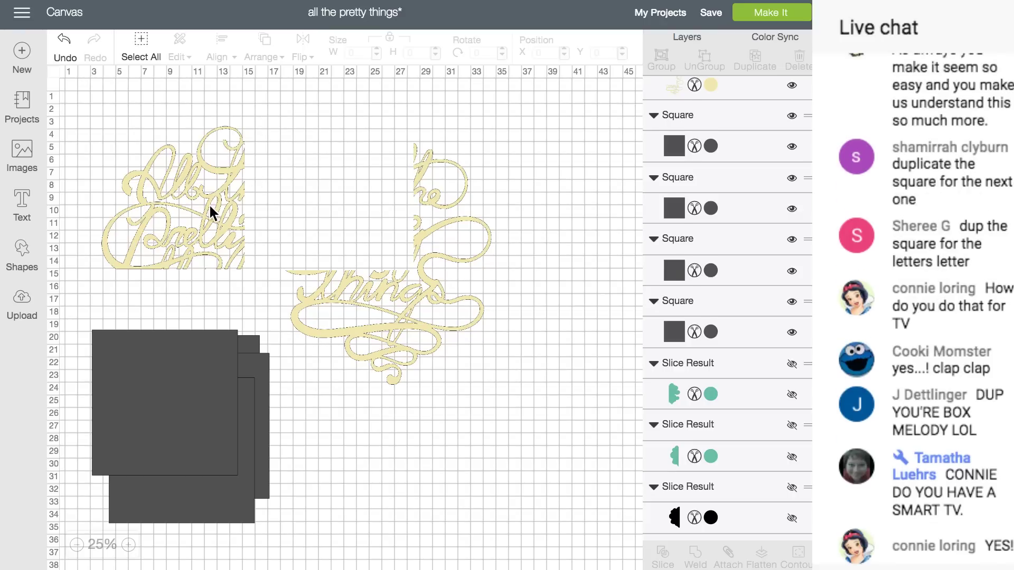
Move the upper left lettering piece to about X 7.5, Y 1.8
drag(208, 204, 300, 193)
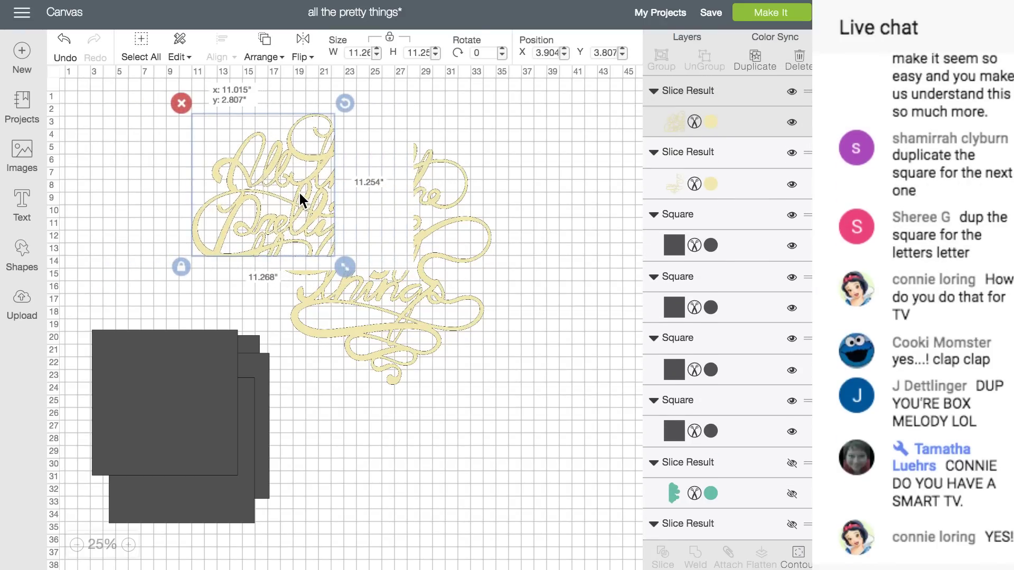
drag(299, 191, 299, 192)
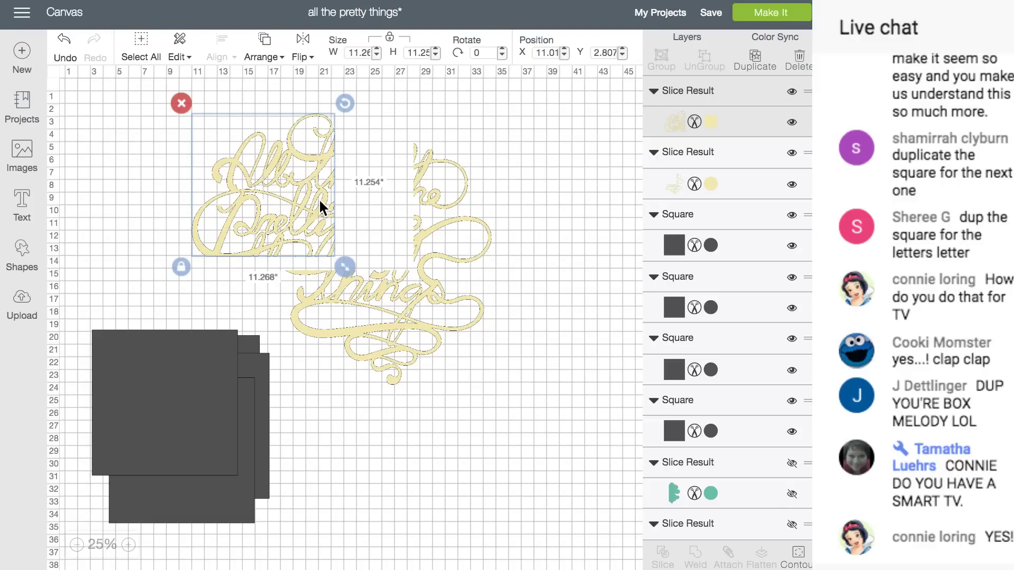
drag(319, 198, 287, 191)
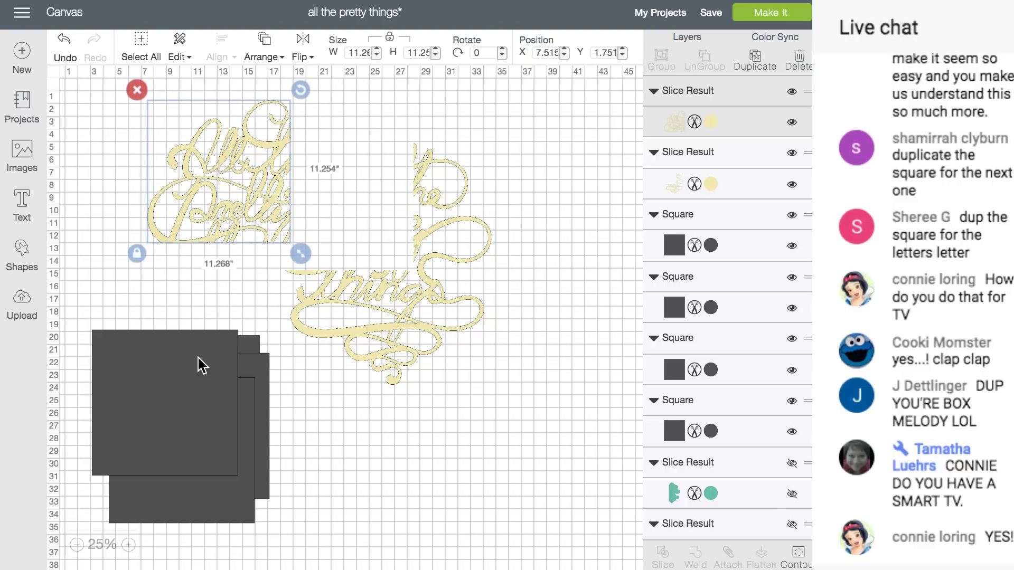
Place another square behind the remaining lettering's upper right part and slice the two
drag(198, 358, 502, 157)
click(362, 170)
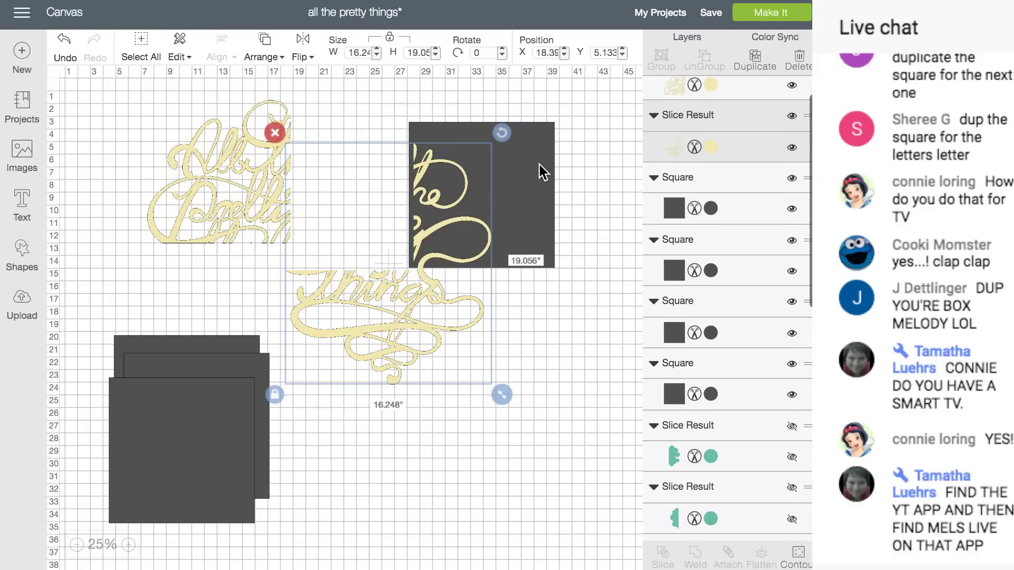
drag(566, 173, 408, 186)
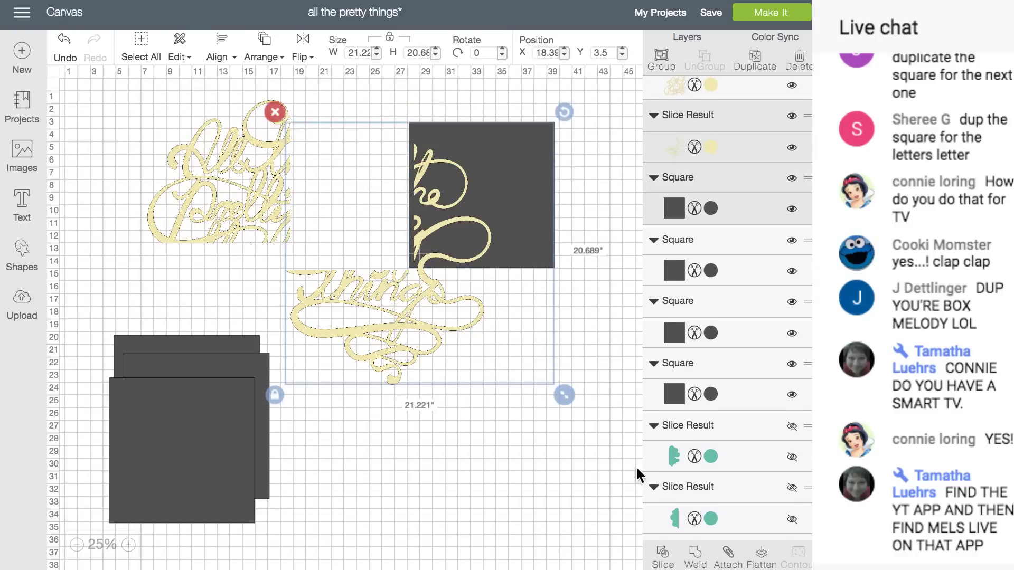
click(662, 554)
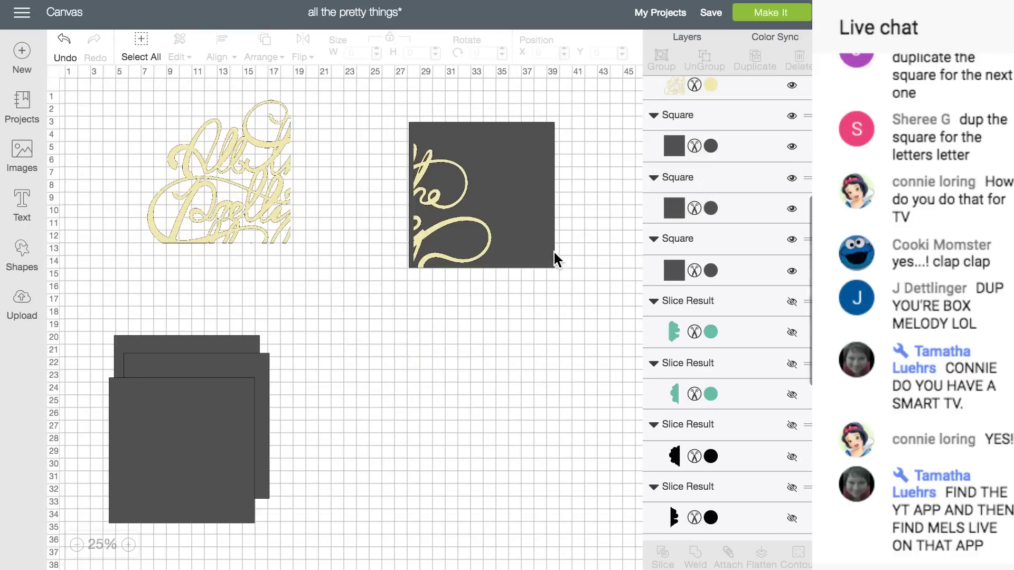
Move the upper right lettering piece to about X 19.4, Y 2.1 beside the first piece and delete the gray slice leftovers
drag(474, 225, 357, 180)
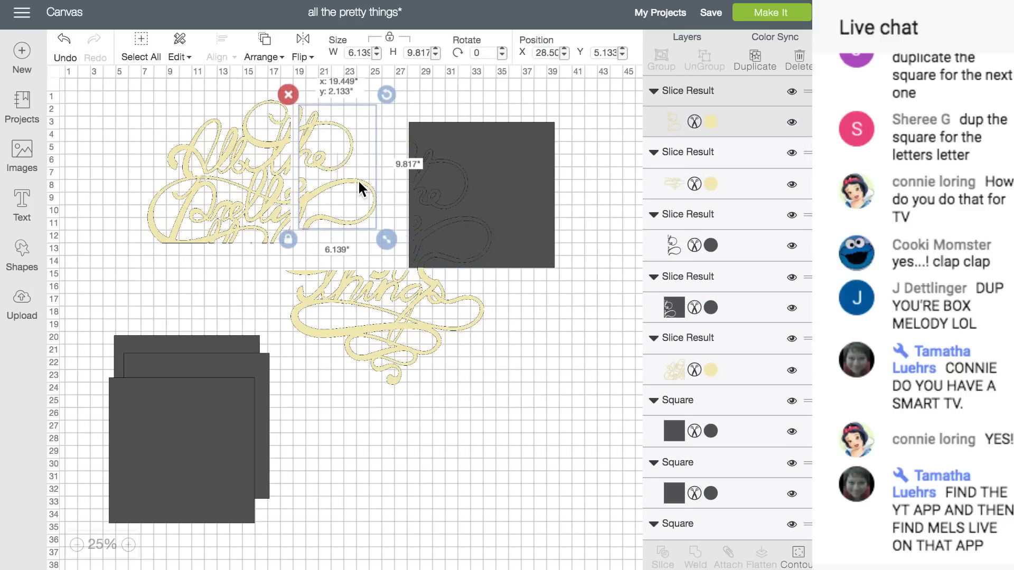
click(476, 115)
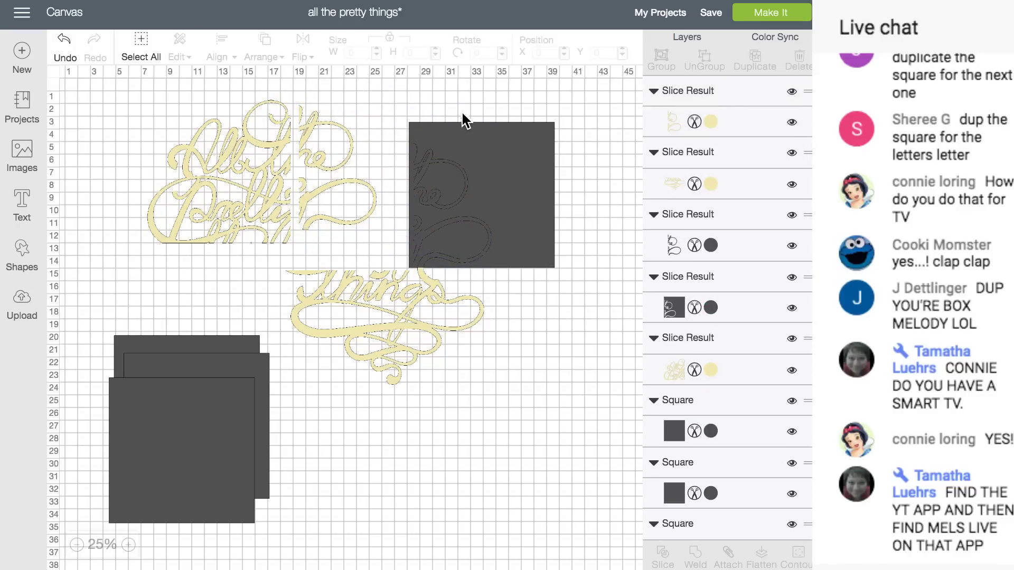
drag(462, 111, 463, 171)
click(399, 111)
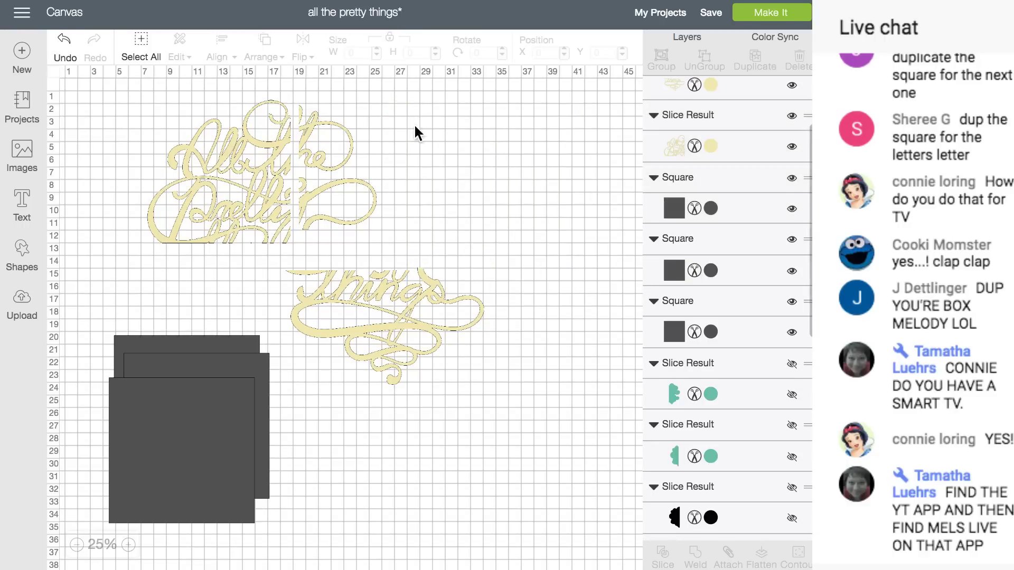
Position a third square behind the word "Things" at about X 18.3, Y 14.2 and slice the remaining lettering with it
drag(210, 406, 385, 292)
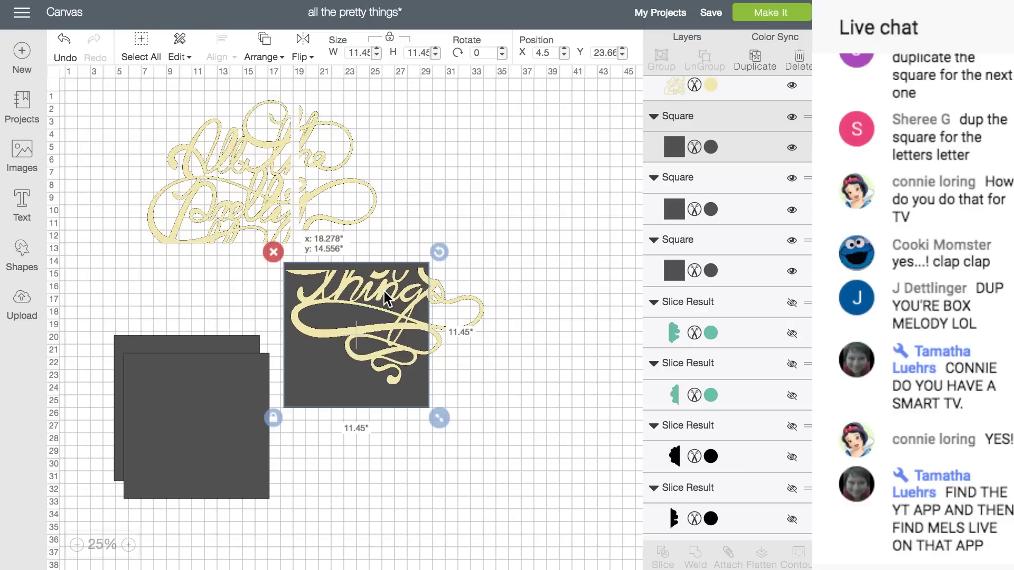
mouse_move(385, 292)
mouse_down()
mouse_move(353, 290)
mouse_move(396, 290)
mouse_up()
drag(395, 289, 372, 292)
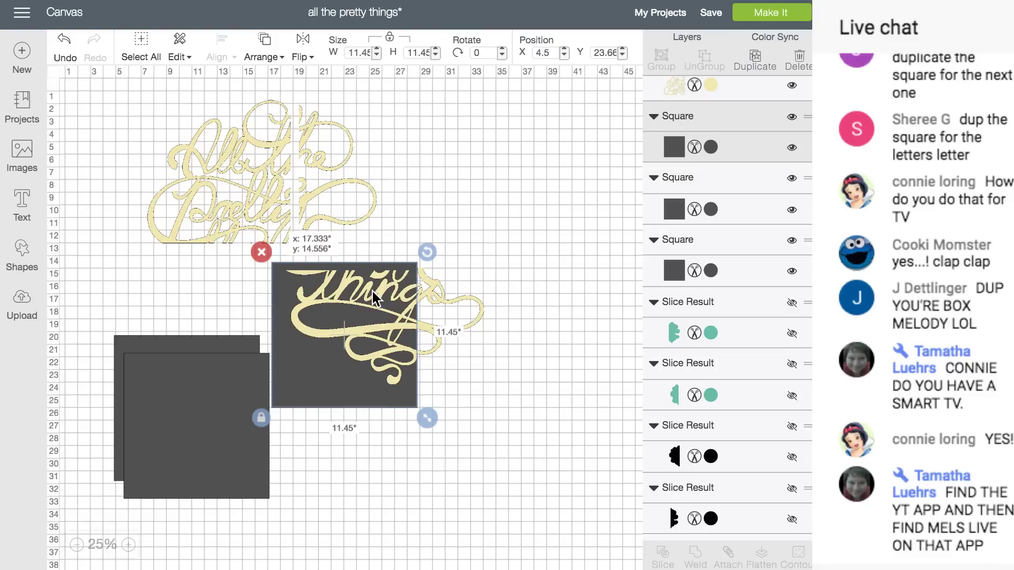
mouse_move(373, 291)
mouse_down()
mouse_move(371, 301)
mouse_move(353, 290)
mouse_move(385, 286)
mouse_up()
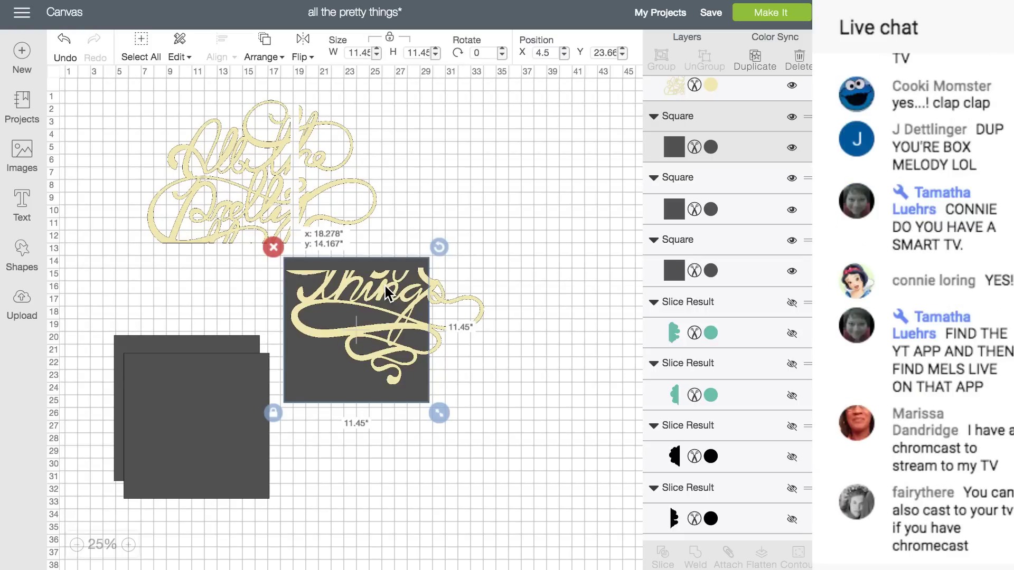
drag(518, 276, 382, 325)
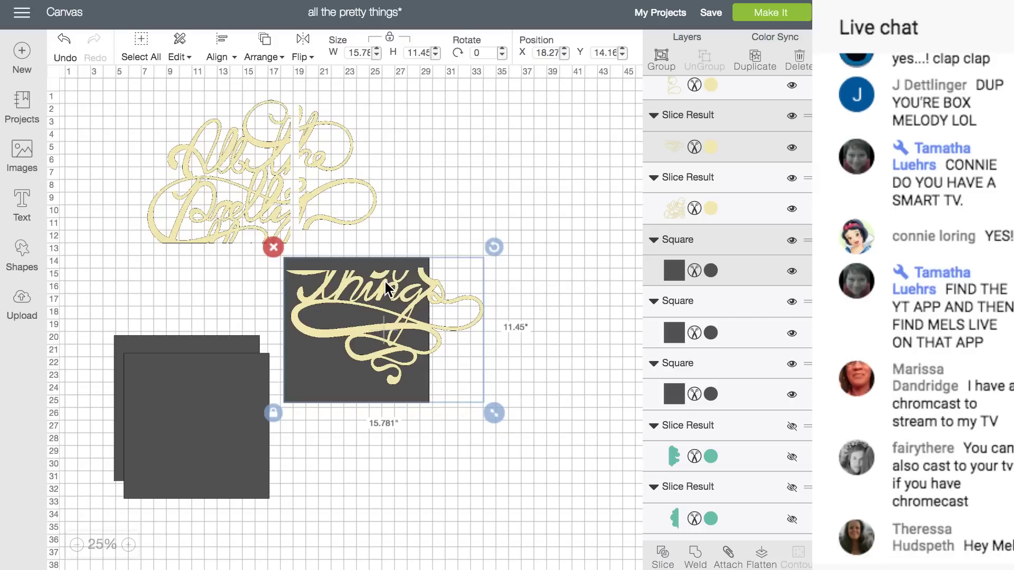
click(663, 545)
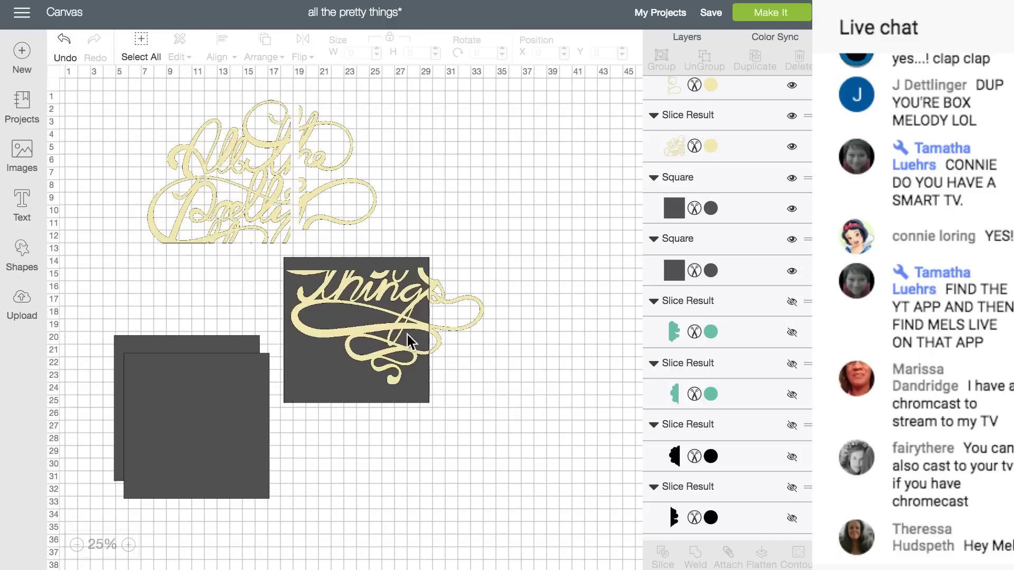
Pull both cut "Things" pieces off the square and delete the gray slice leftovers and the unused squares
drag(385, 293, 226, 236)
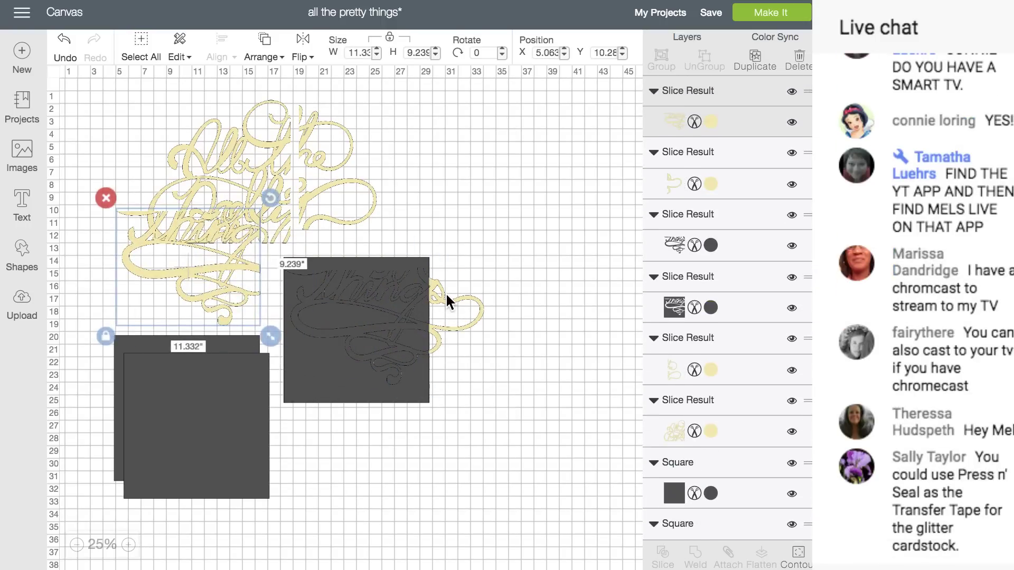
drag(446, 293, 475, 204)
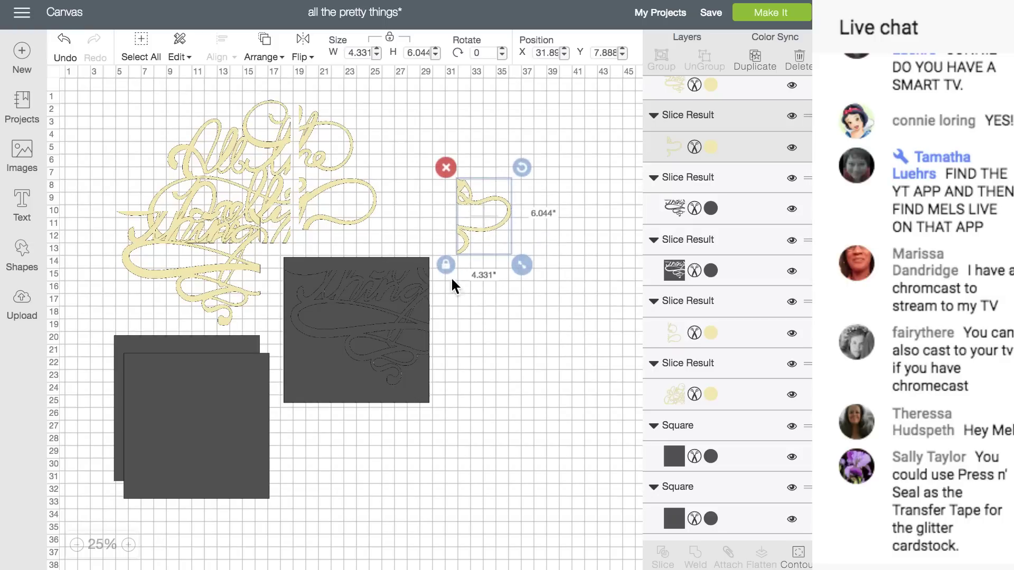
drag(492, 376, 141, 407)
click(274, 247)
click(105, 326)
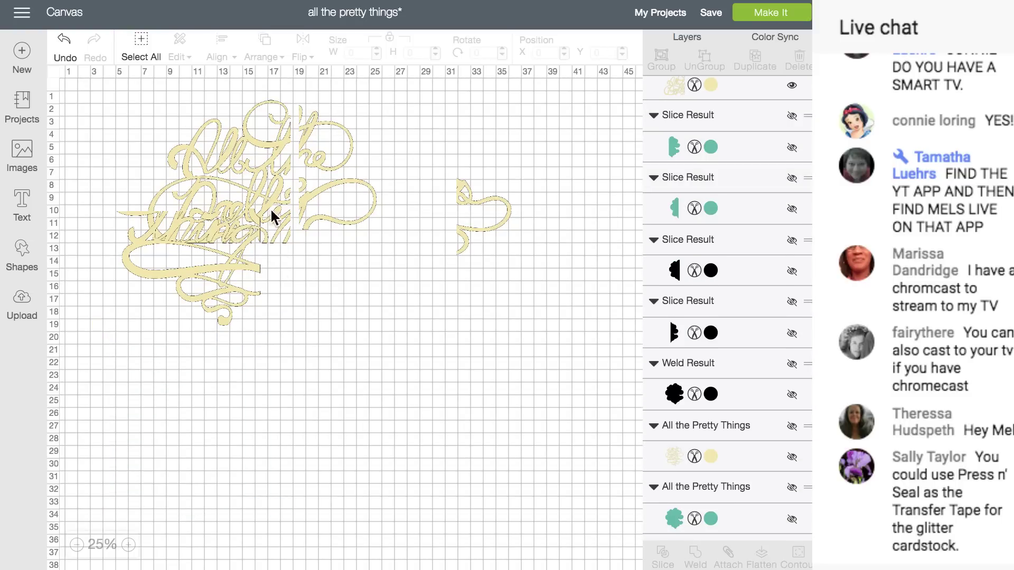
Reassemble the lettering by fitting the two "Things" pieces below the upper left piece and closing the gap to the upper right piece
drag(154, 229, 202, 264)
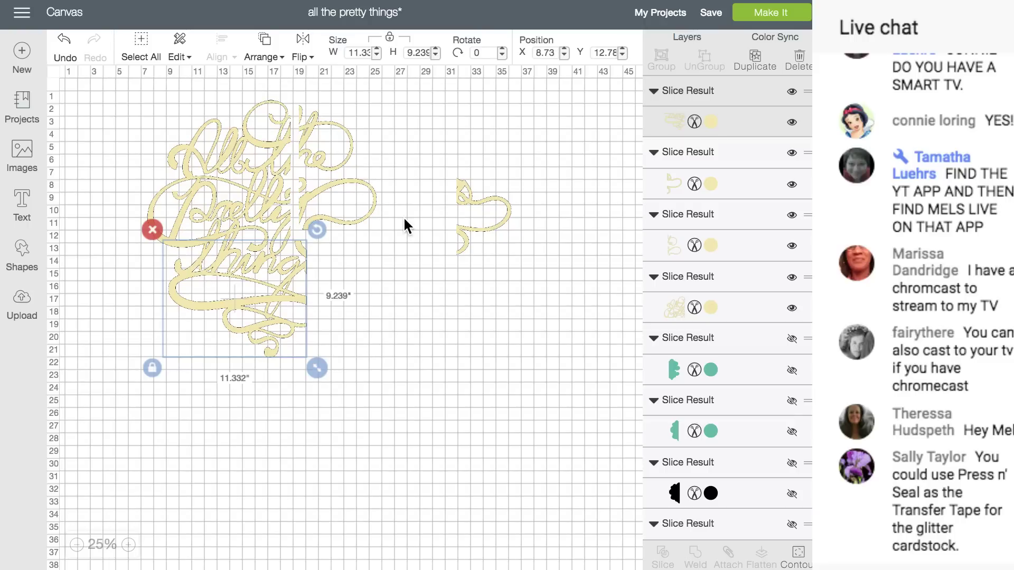
drag(468, 233, 320, 301)
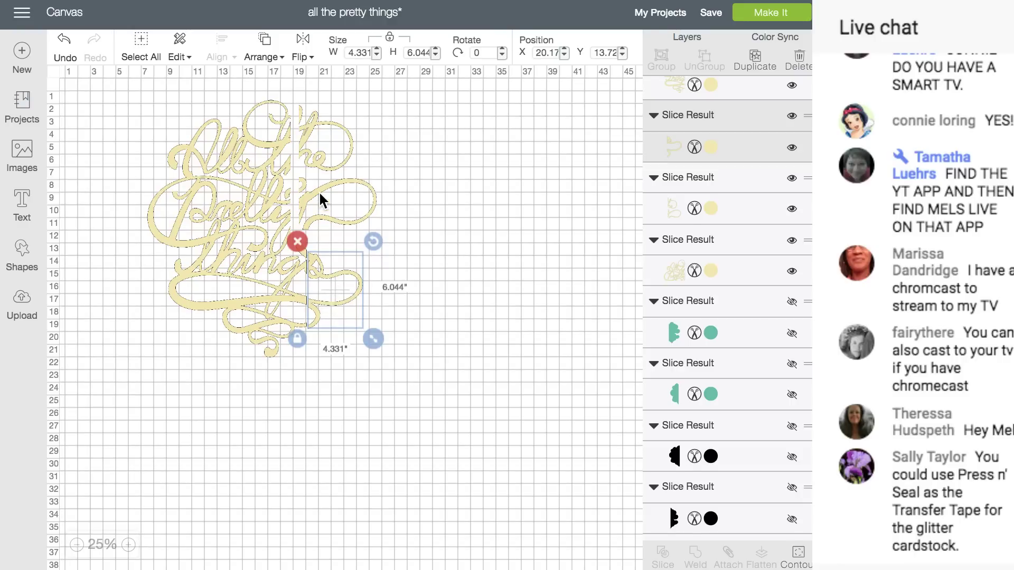
drag(319, 191, 310, 195)
Show both teal slice layers and fit them together behind the lettering, with the left half at about X 7.2, Y 2.9
click(792, 271)
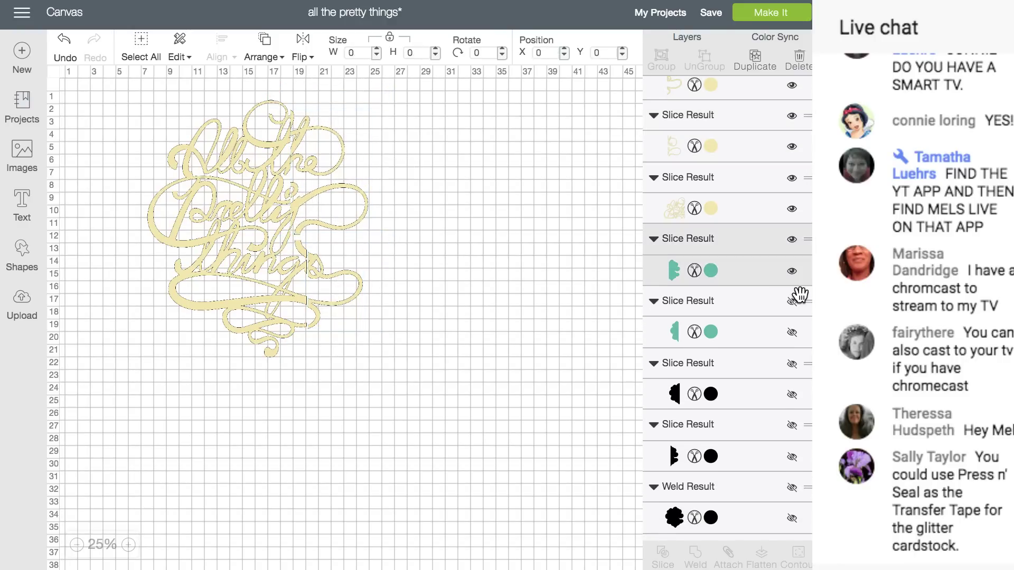
click(797, 331)
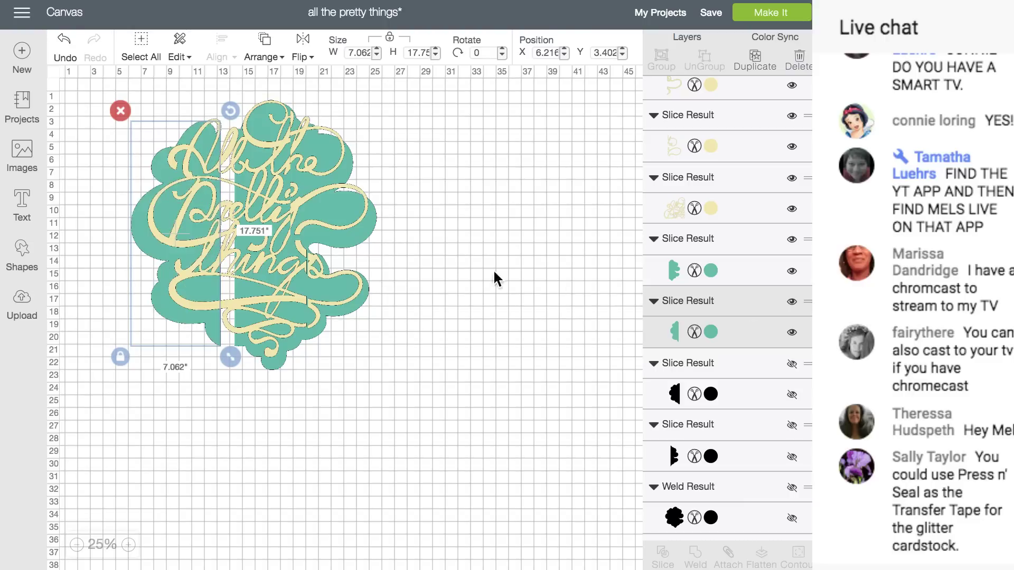
click(370, 222)
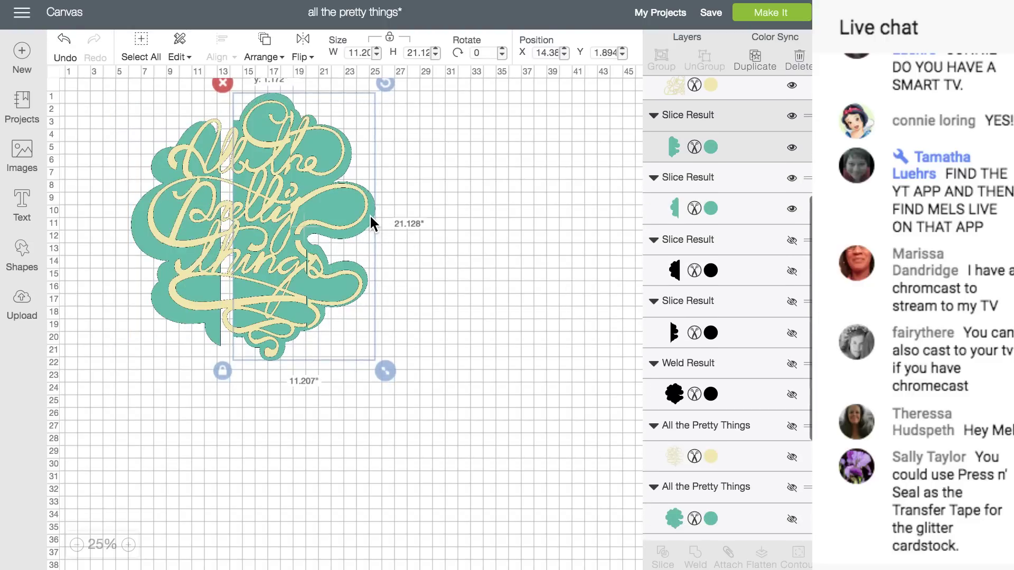
click(162, 301)
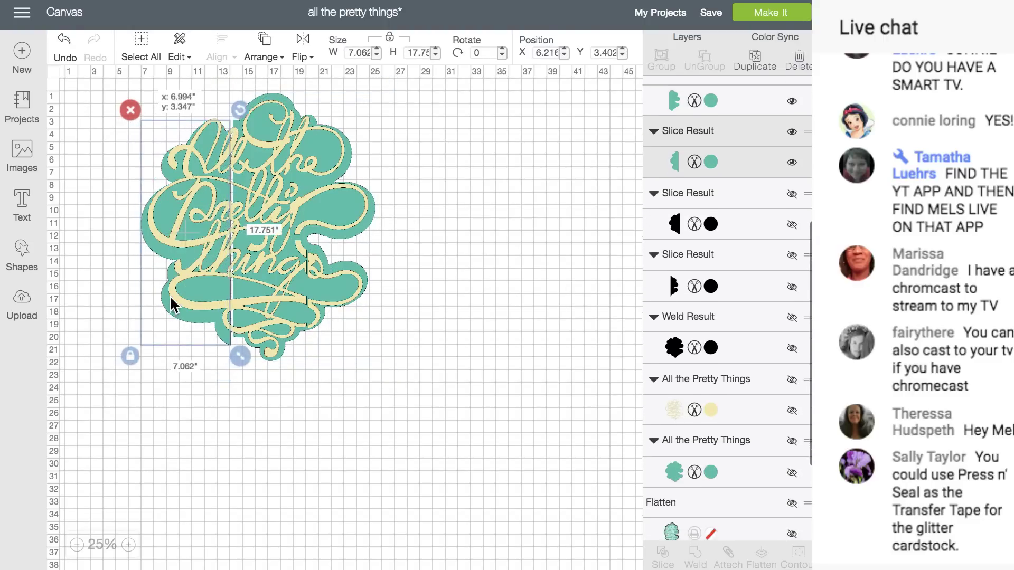
drag(174, 306, 171, 301)
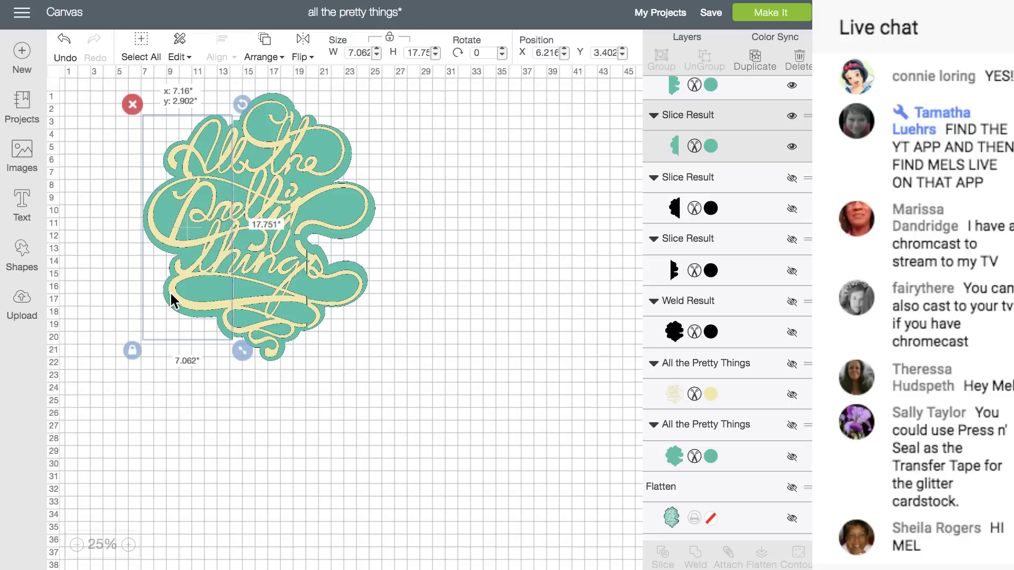
Show both black slice layers and fit them together behind the teal shape, with the right half at about X 17.4, Y 0.76
click(791, 209)
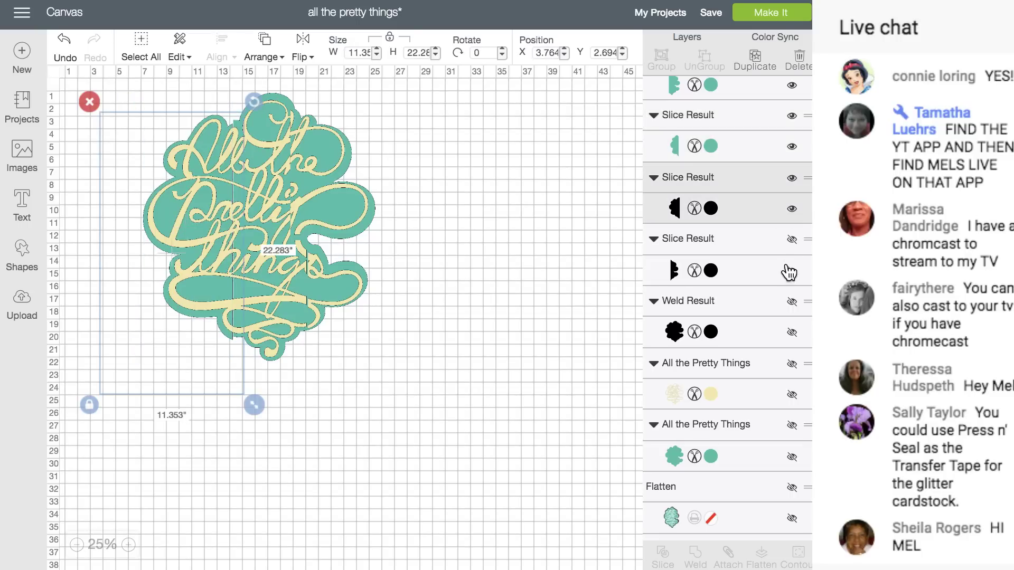
click(792, 270)
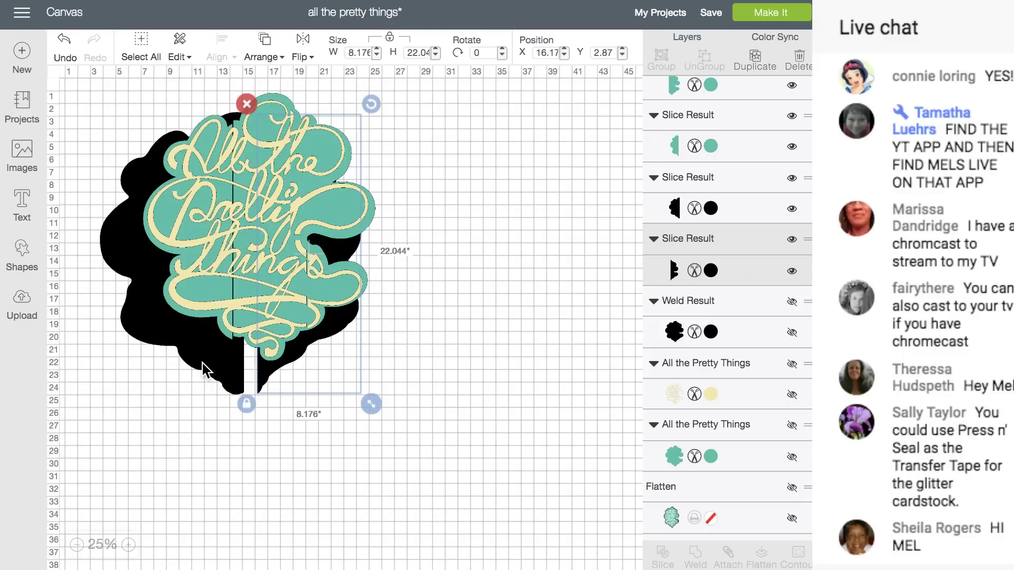
drag(206, 370, 235, 348)
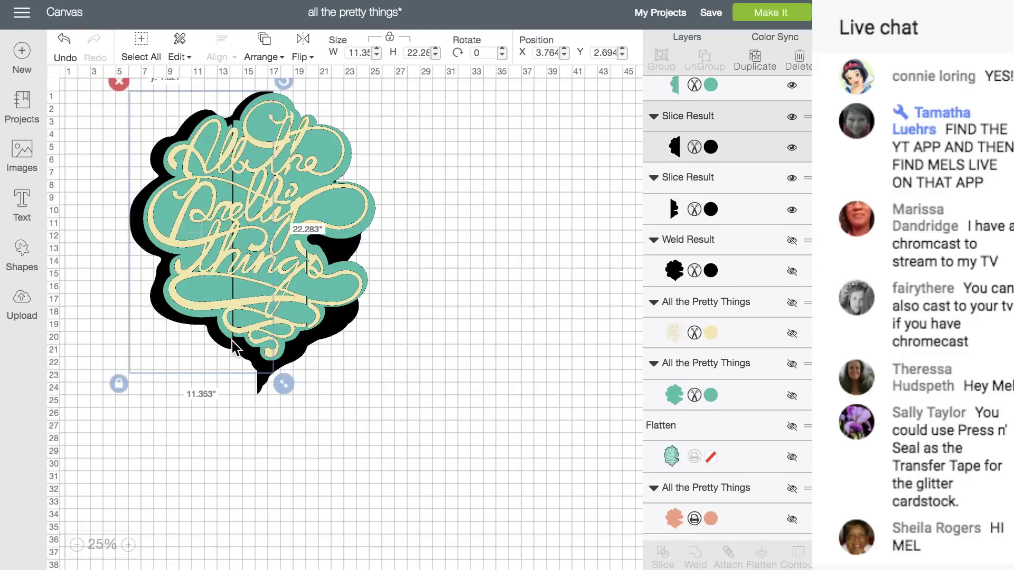
click(340, 327)
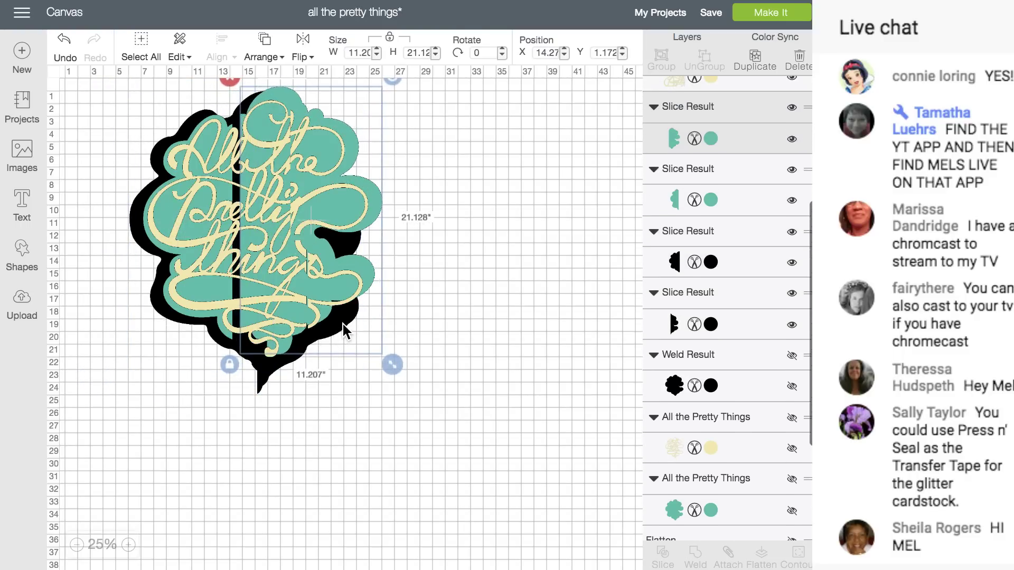
click(270, 379)
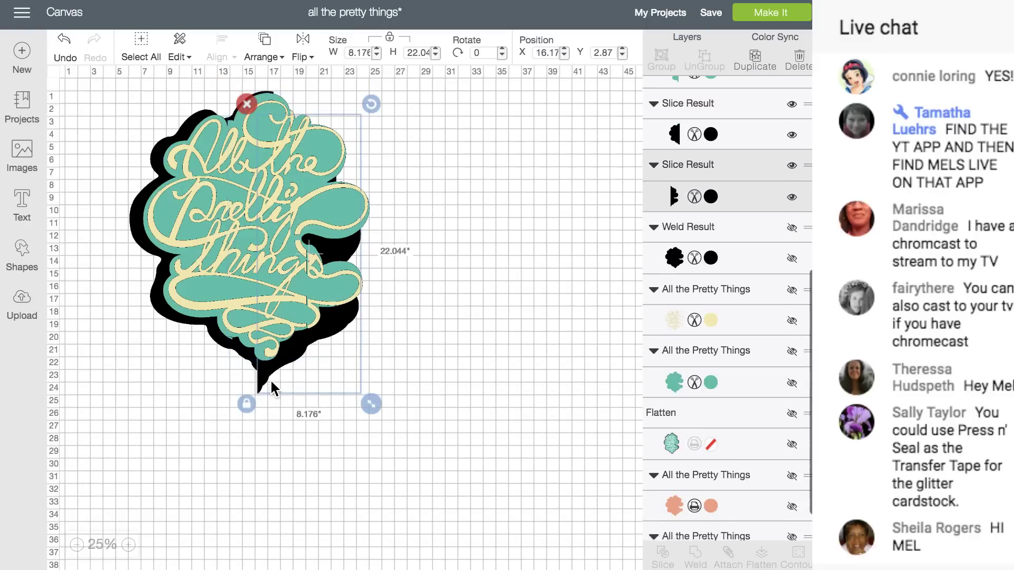
drag(275, 380, 325, 356)
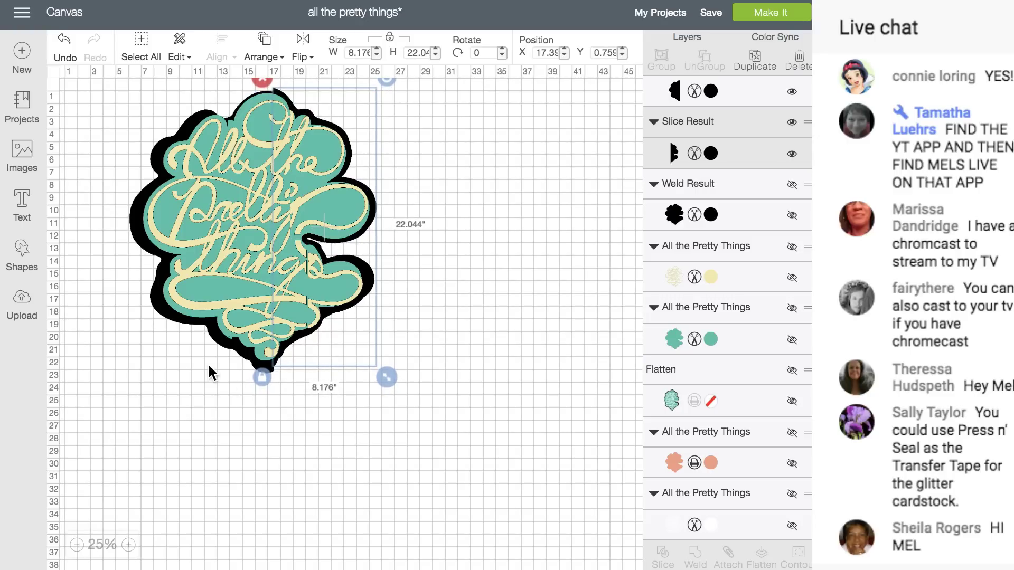
Nudge the left black half to about X 6.1, Y 0.8 so it lines up with the right half, and deselect it
click(204, 330)
click(148, 308)
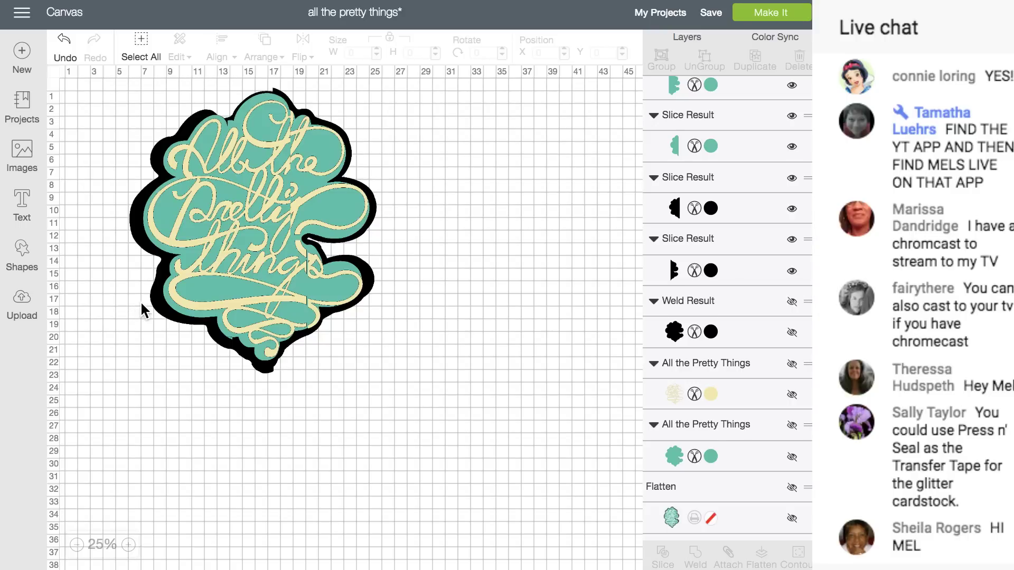
click(140, 300)
drag(140, 300, 141, 297)
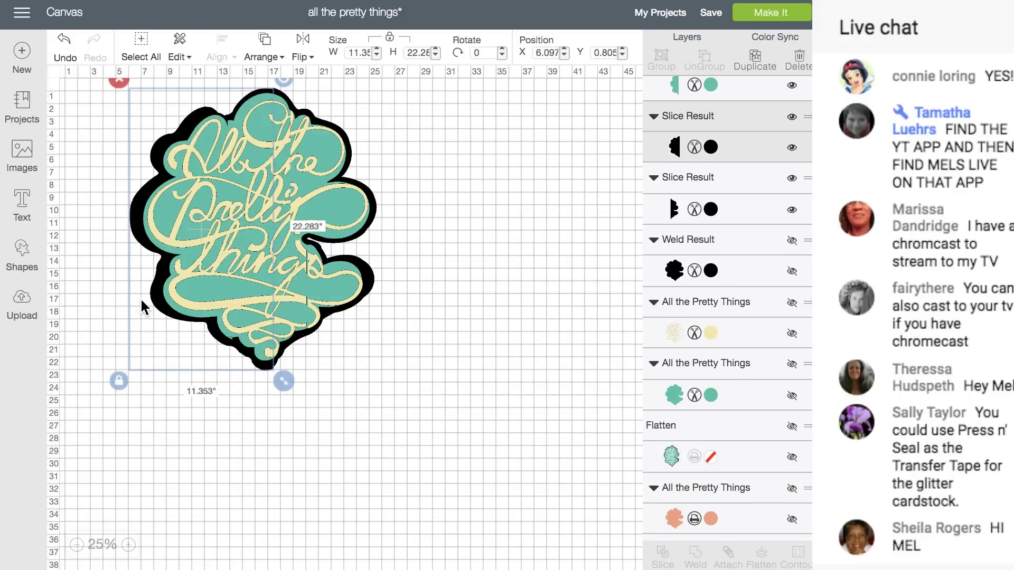
click(396, 359)
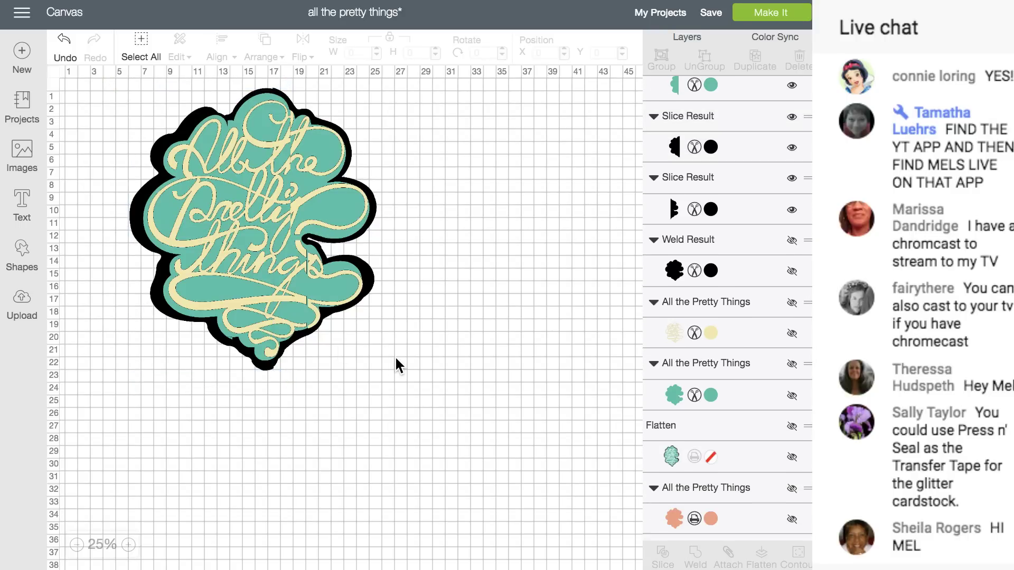
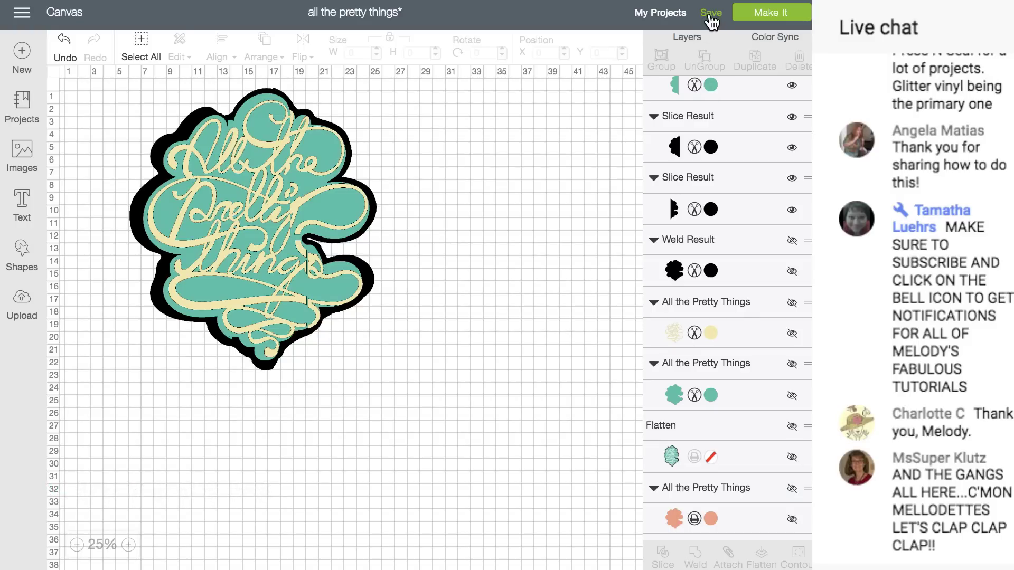
Save the project under its existing name and start a new blank project
click(713, 22)
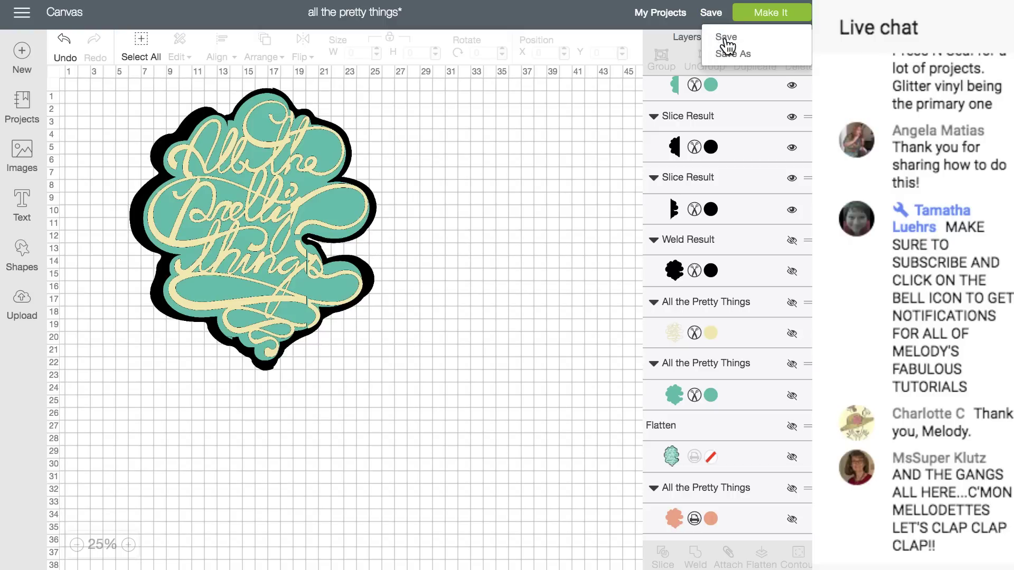
click(723, 37)
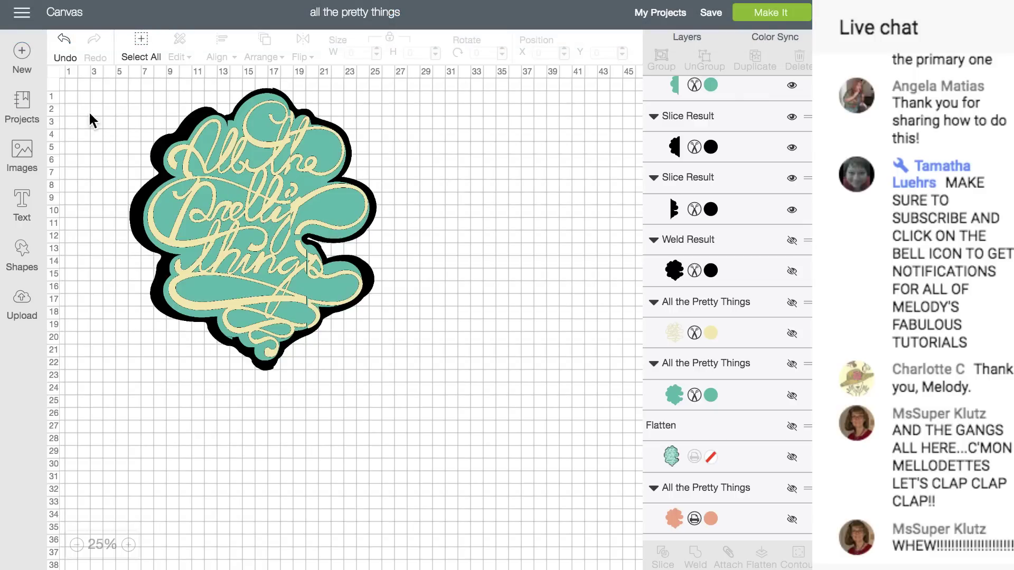
click(32, 57)
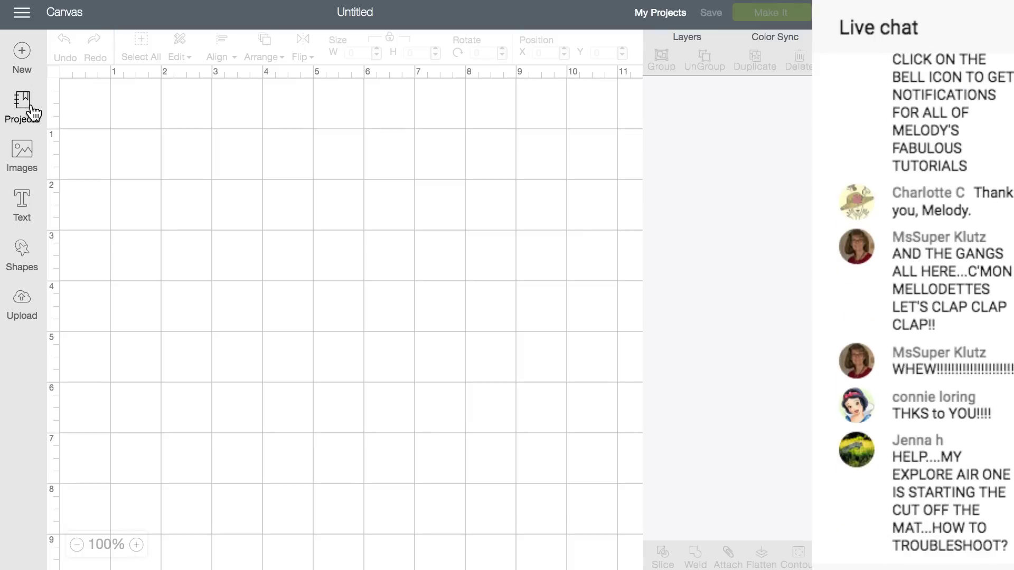
Browse the image library and filter it to Single Layer images
click(30, 162)
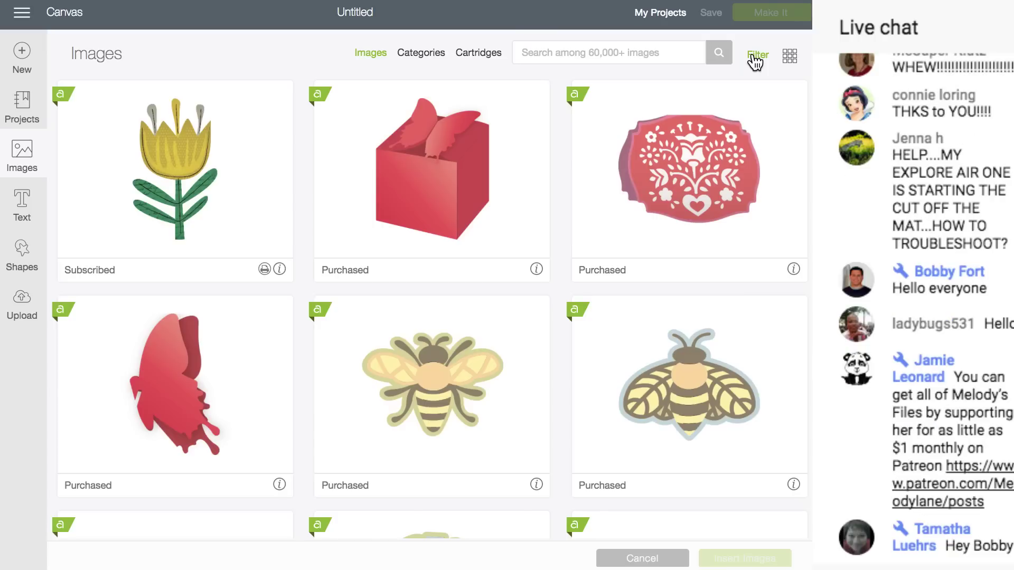
scroll(713, 227, down, 7)
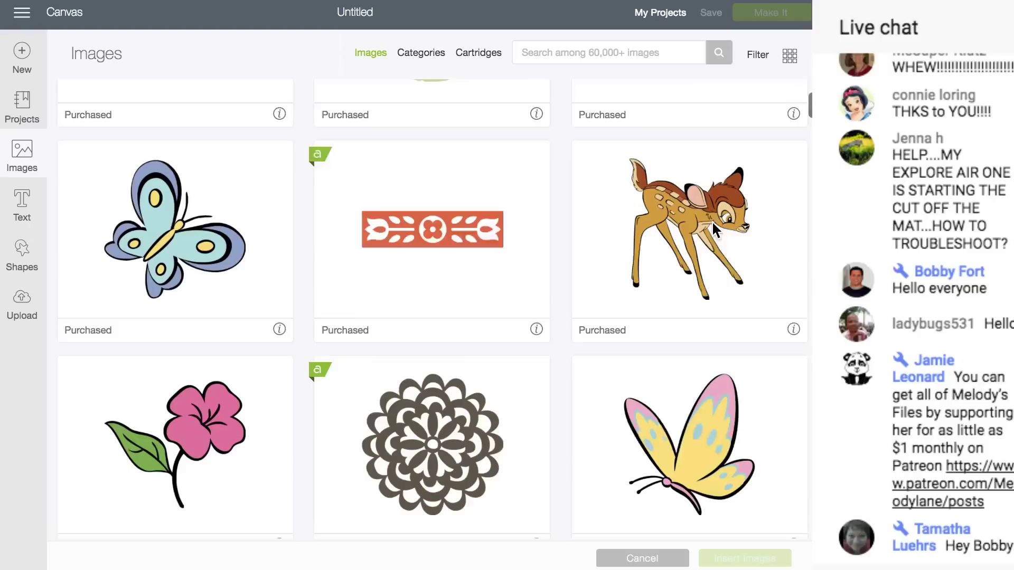
scroll(712, 221, down, 10)
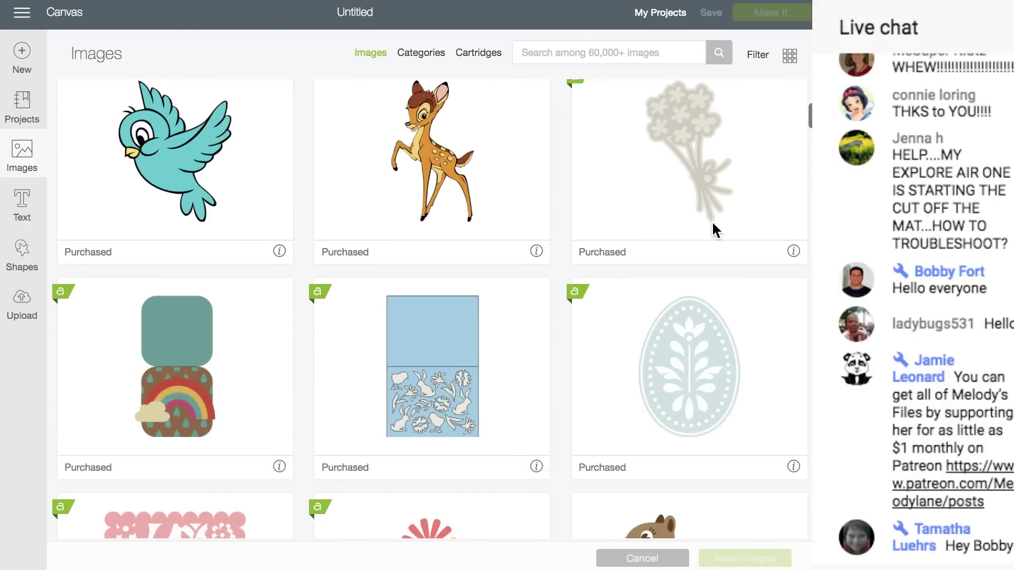
scroll(711, 220, up, 11)
click(759, 55)
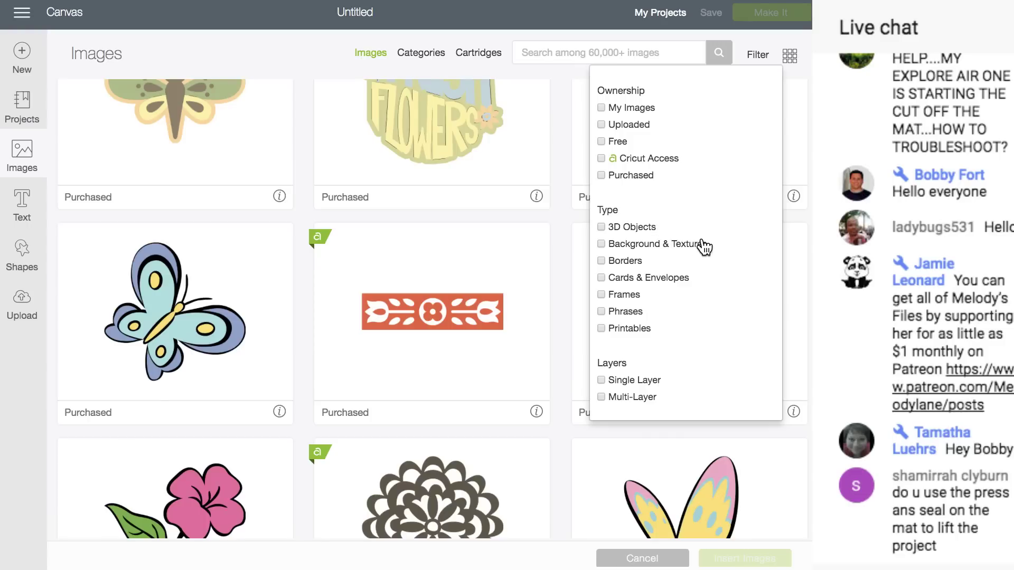
click(601, 380)
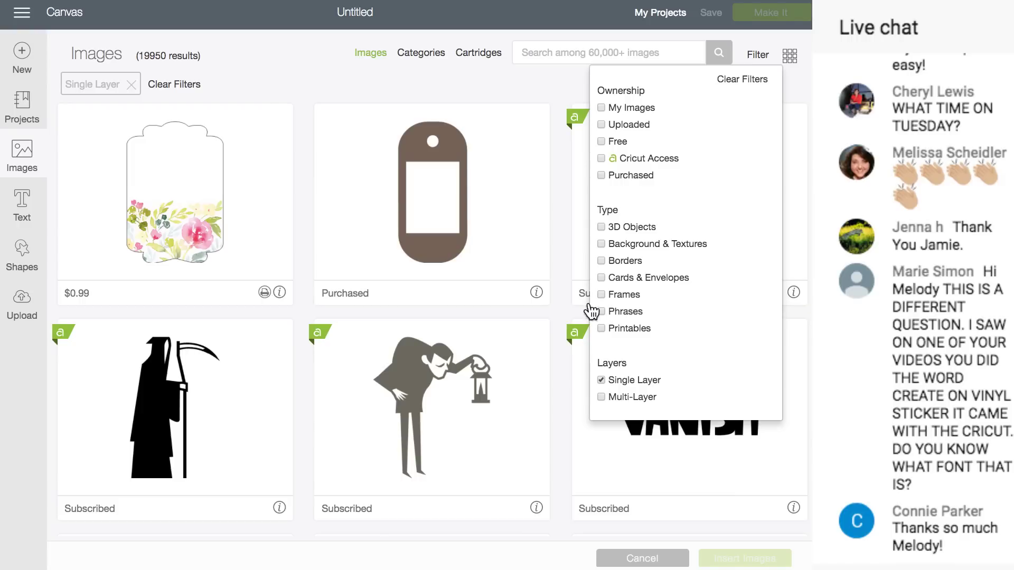
Find the purple bat among the single-layer images and insert only that image onto the canvas
scroll(423, 292, down, 3)
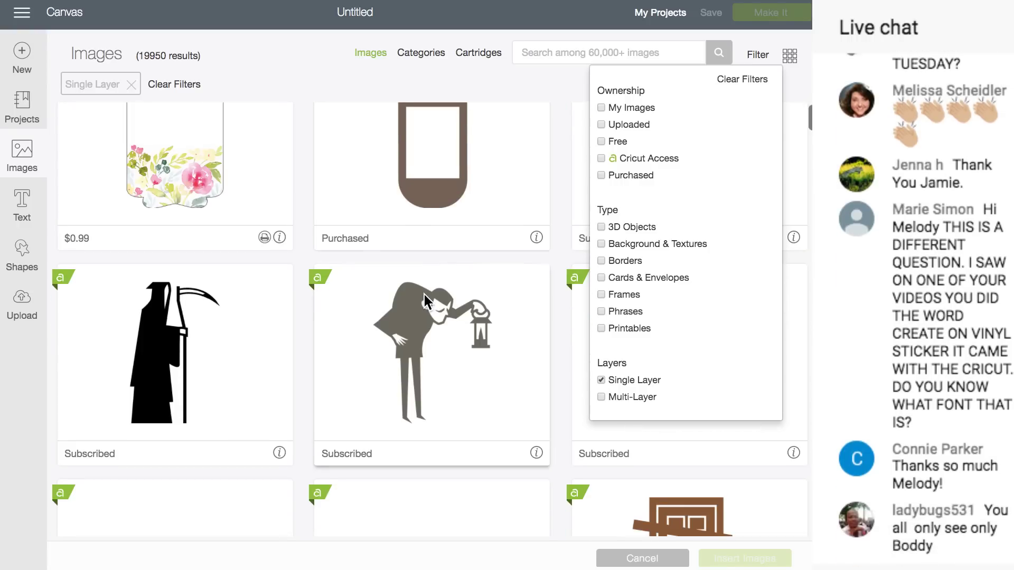
scroll(423, 293, down, 15)
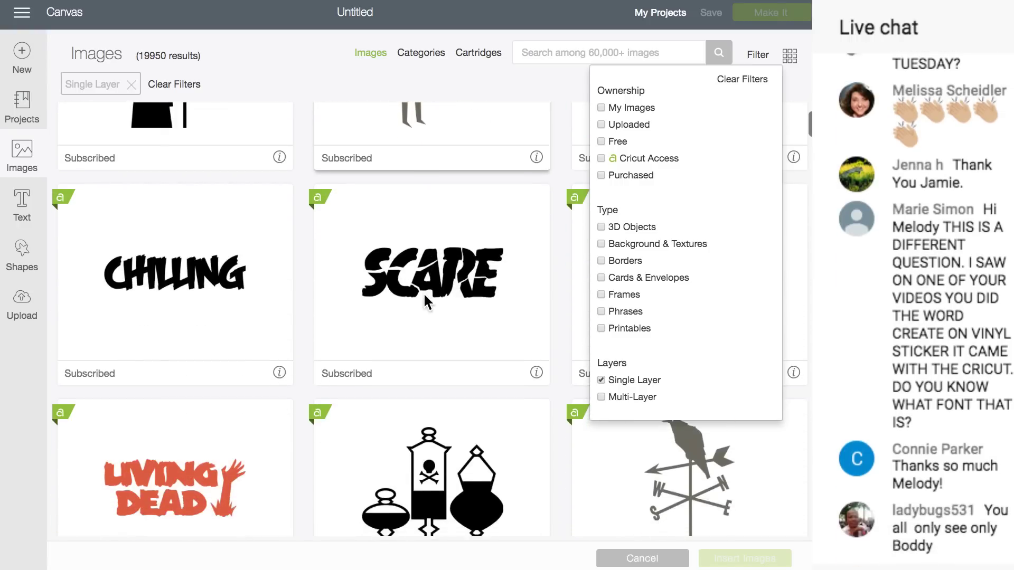
scroll(425, 295, down, 20)
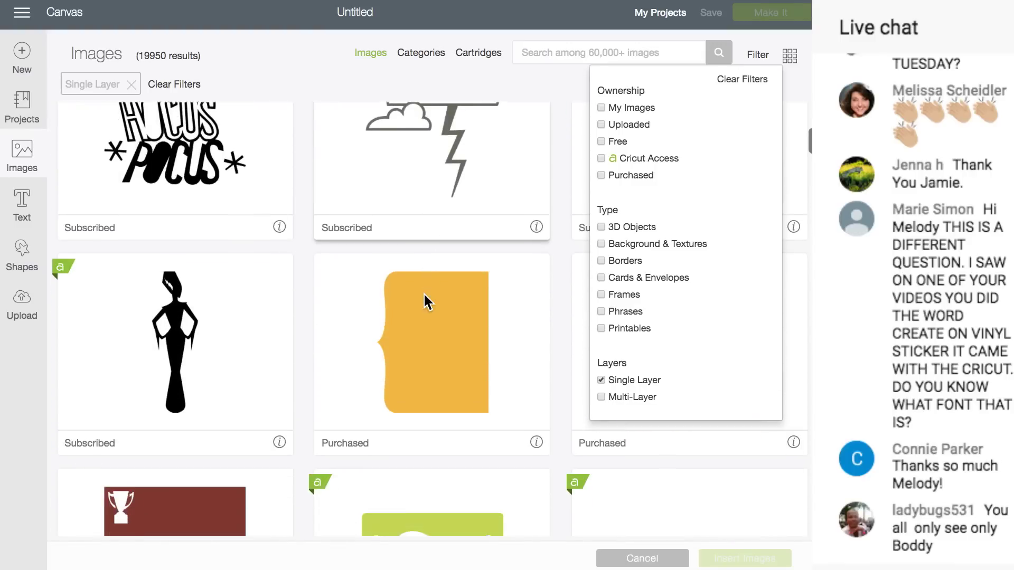
scroll(423, 293, down, 20)
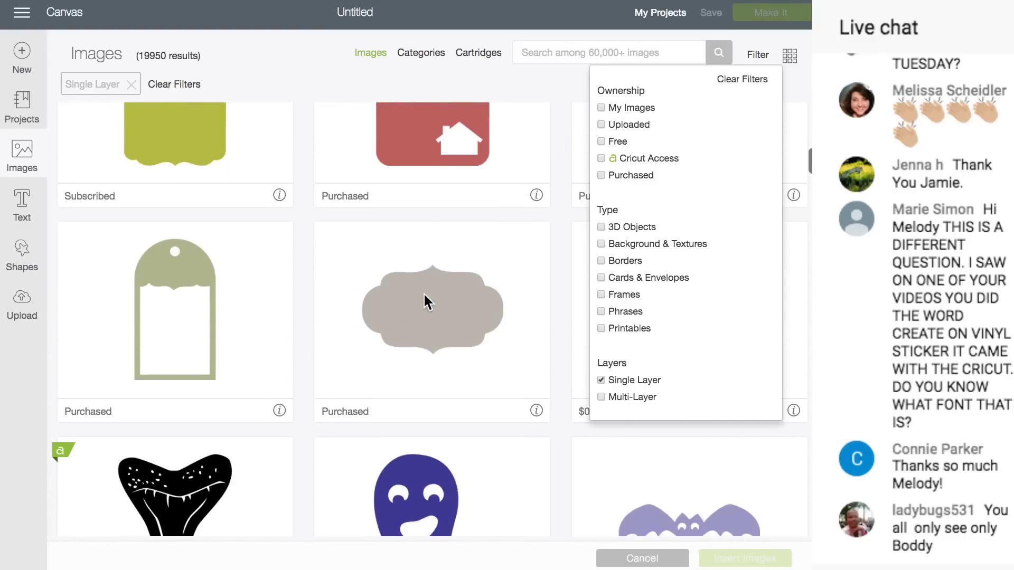
scroll(423, 293, up, 5)
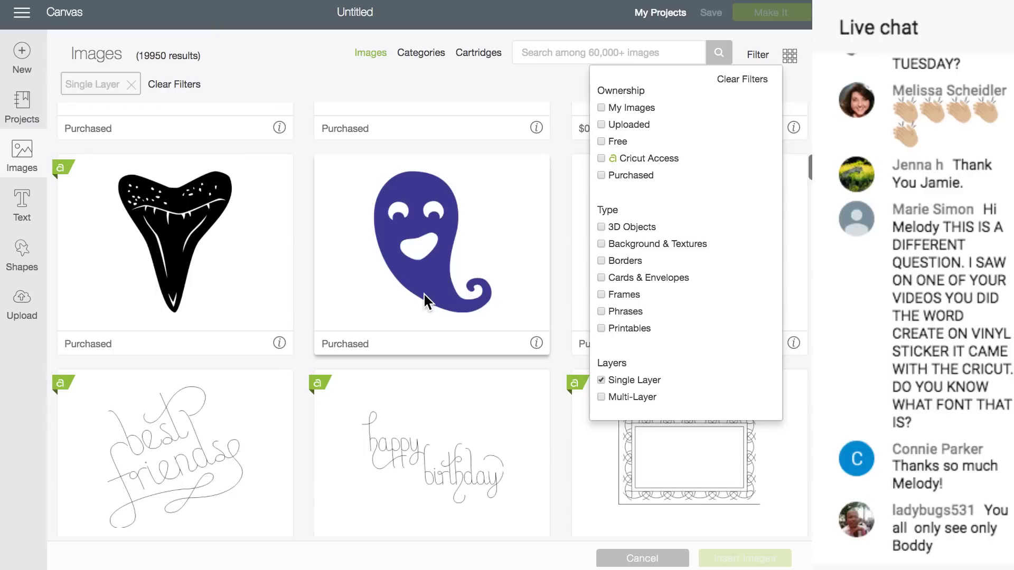
click(441, 260)
click(632, 261)
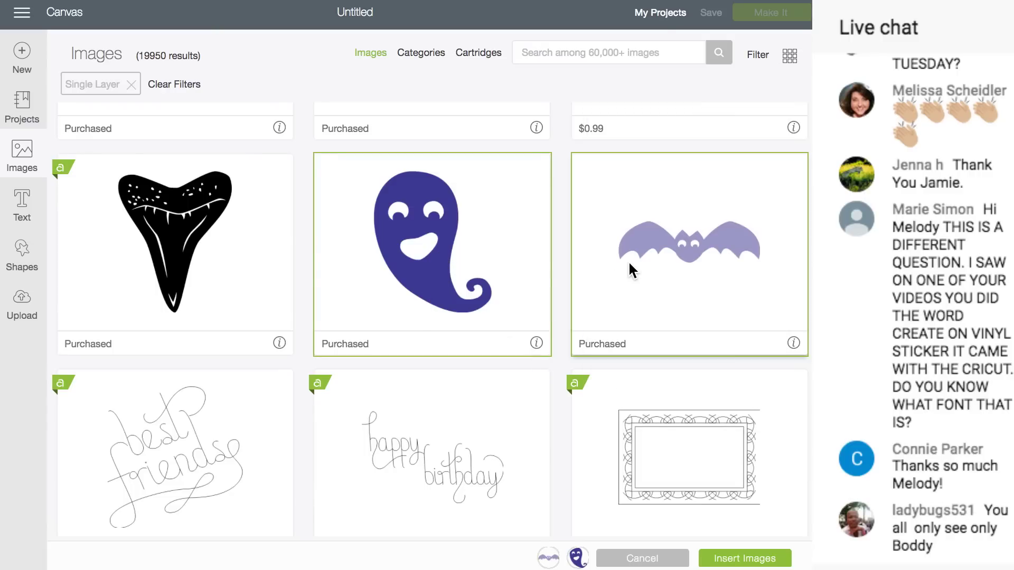
click(481, 246)
click(727, 559)
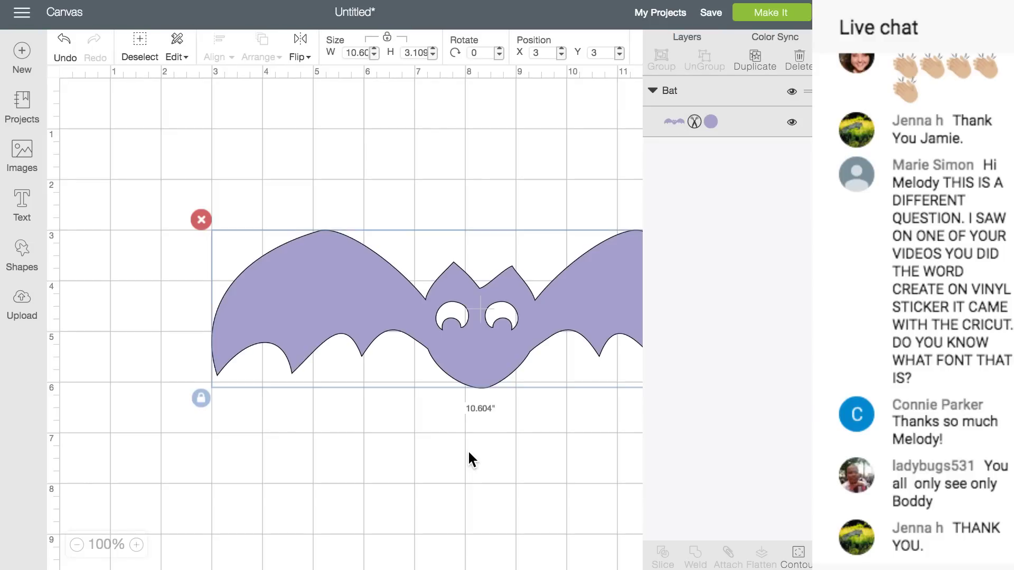
Enlarge the bat proportionally to about 44.16 inches wide and place it at about X 1.7, Y 6.25
drag(475, 363, 333, 303)
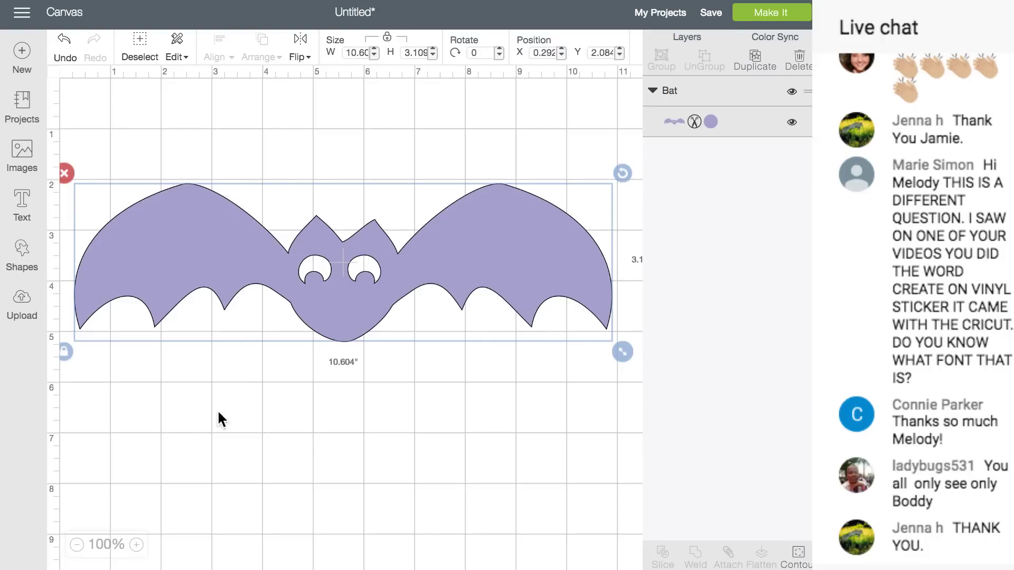
click(76, 546)
click(77, 545)
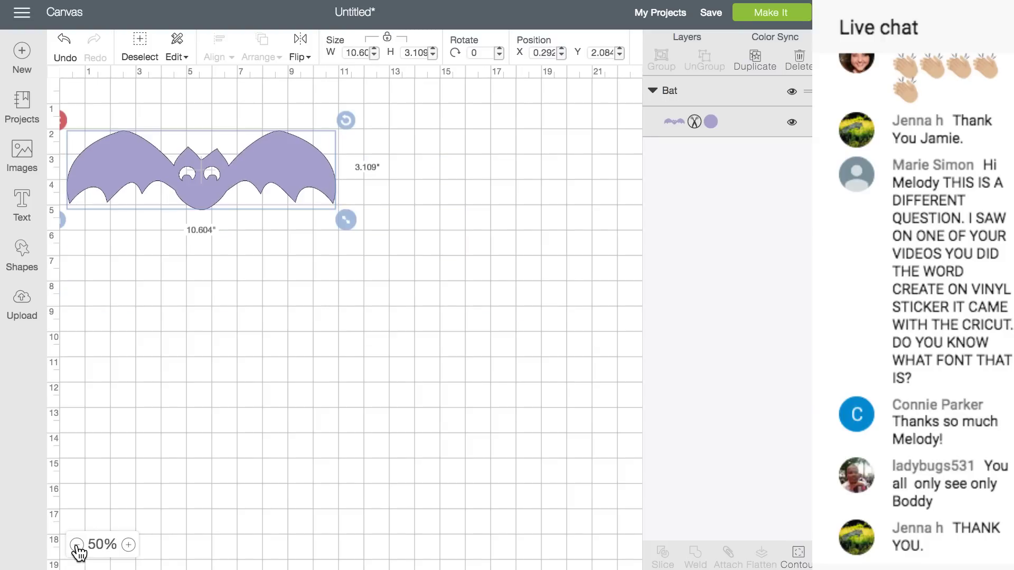
click(77, 545)
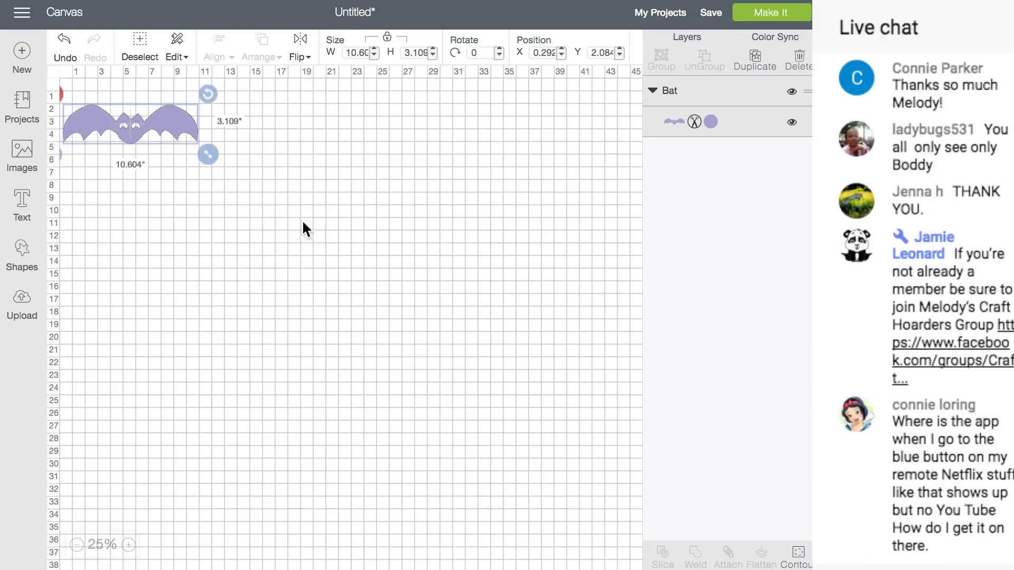
drag(212, 157, 686, 475)
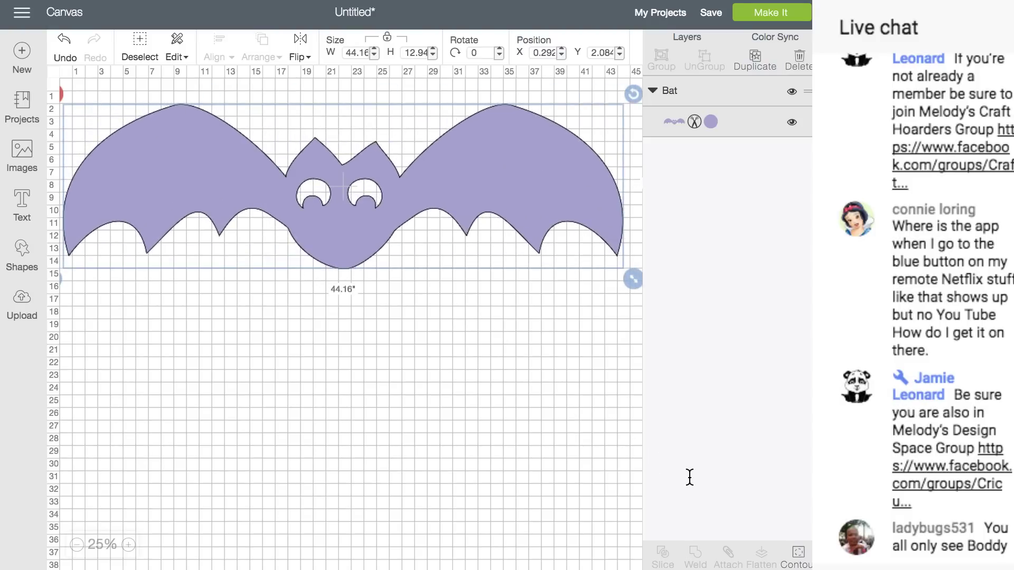
drag(449, 180, 469, 241)
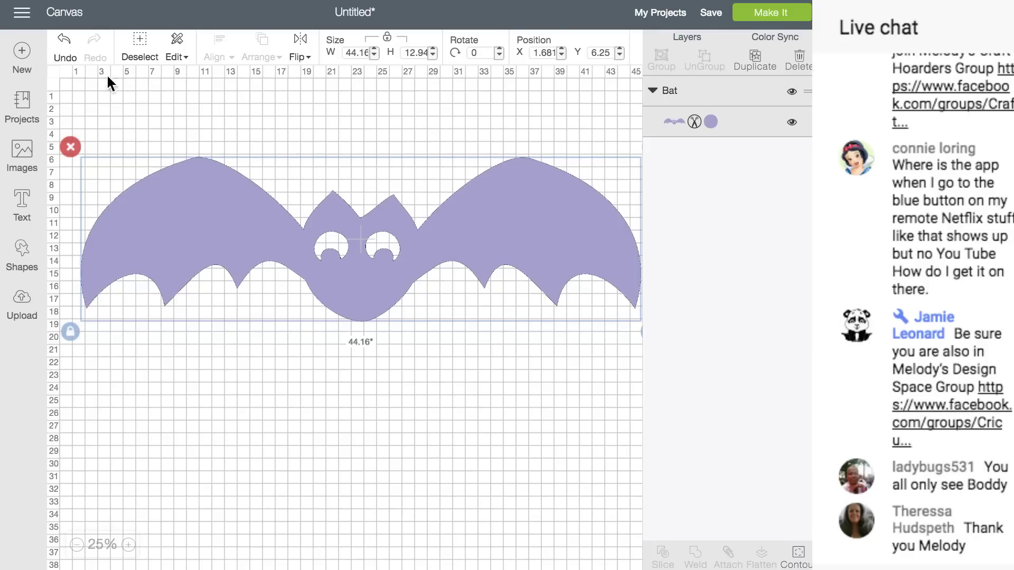
Add a square to the canvas and set its size to 11.45 inches
click(34, 264)
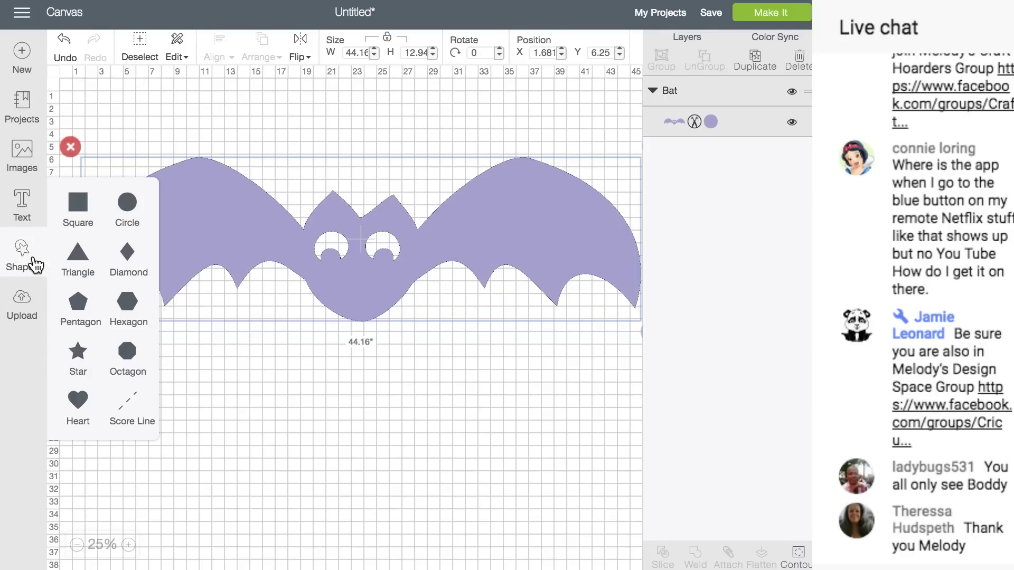
click(85, 205)
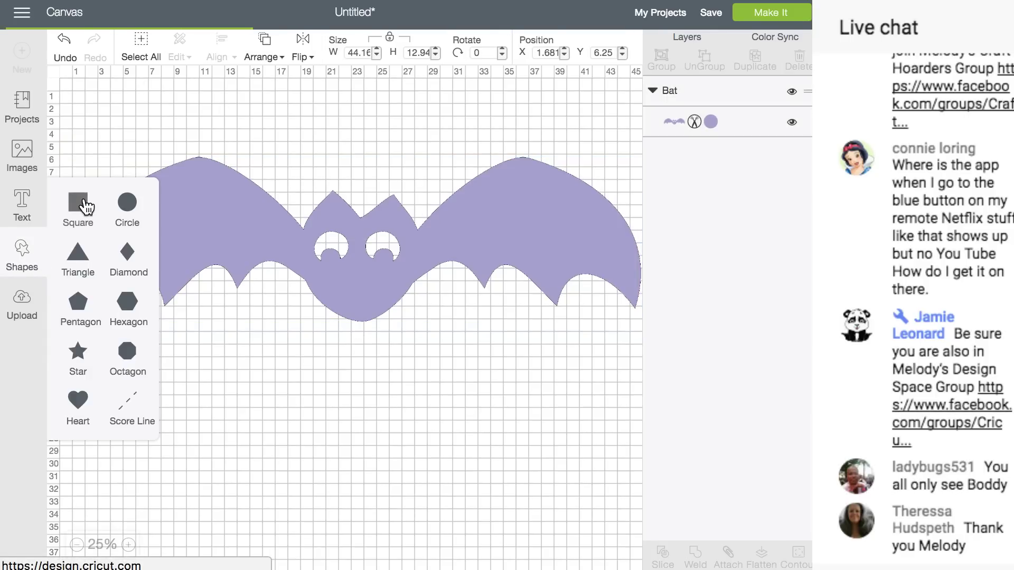
click(303, 134)
click(127, 141)
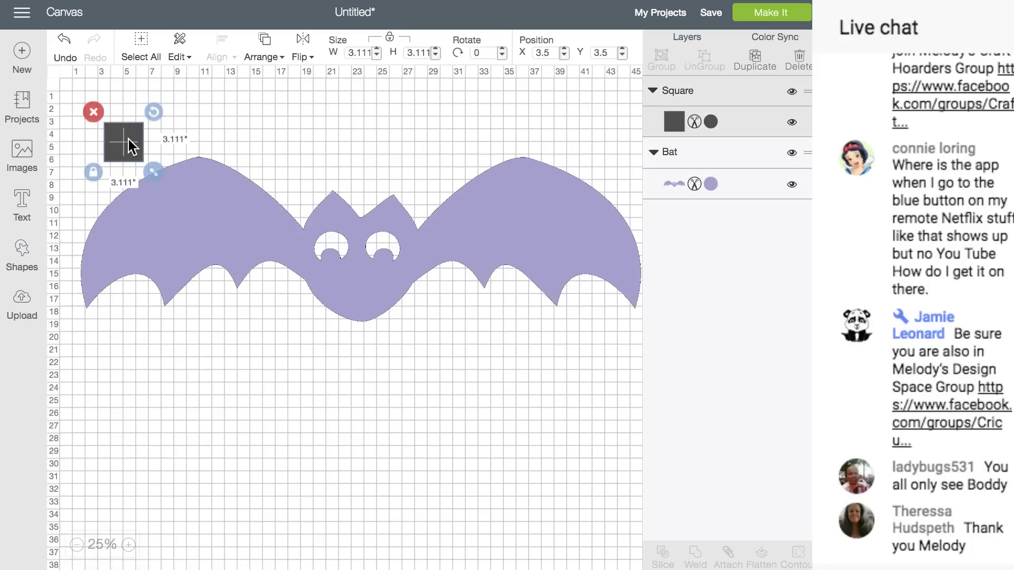
click(351, 52)
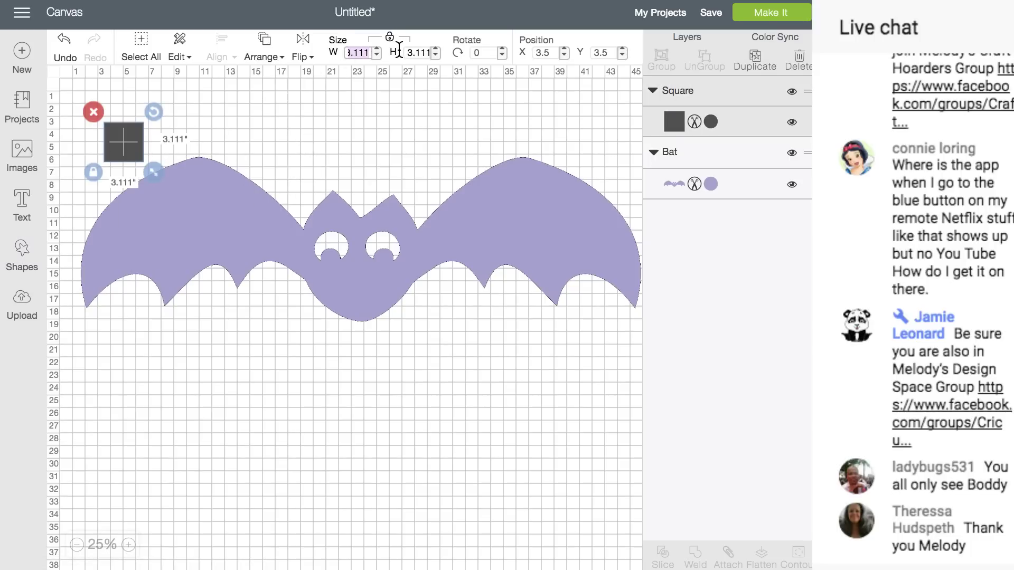
text(11.45)
key(Return)
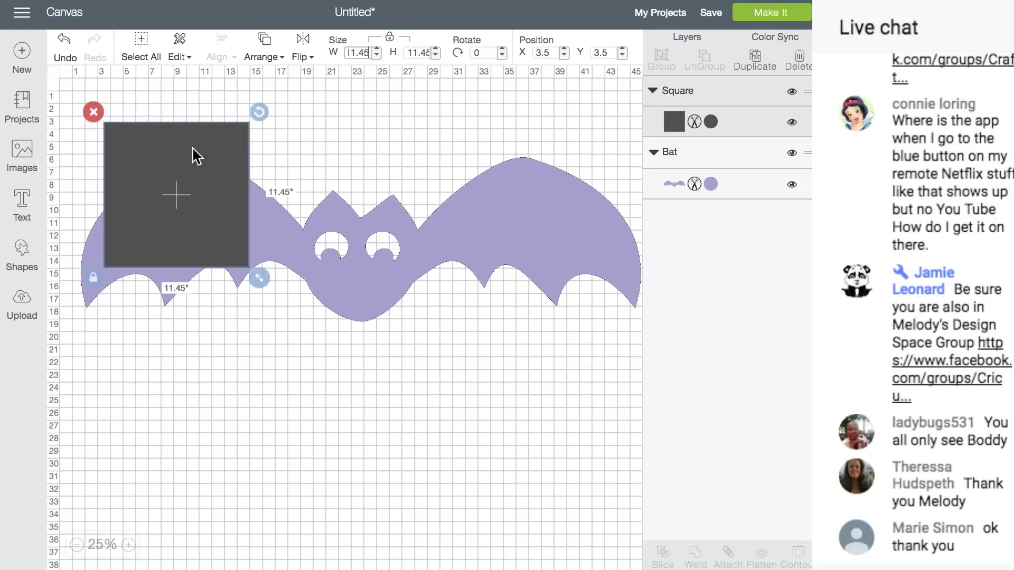
Duplicate the 11.45 inch square four times and spread the squares out, leaving one over the bat's left wing tip
click(205, 178)
click(758, 56)
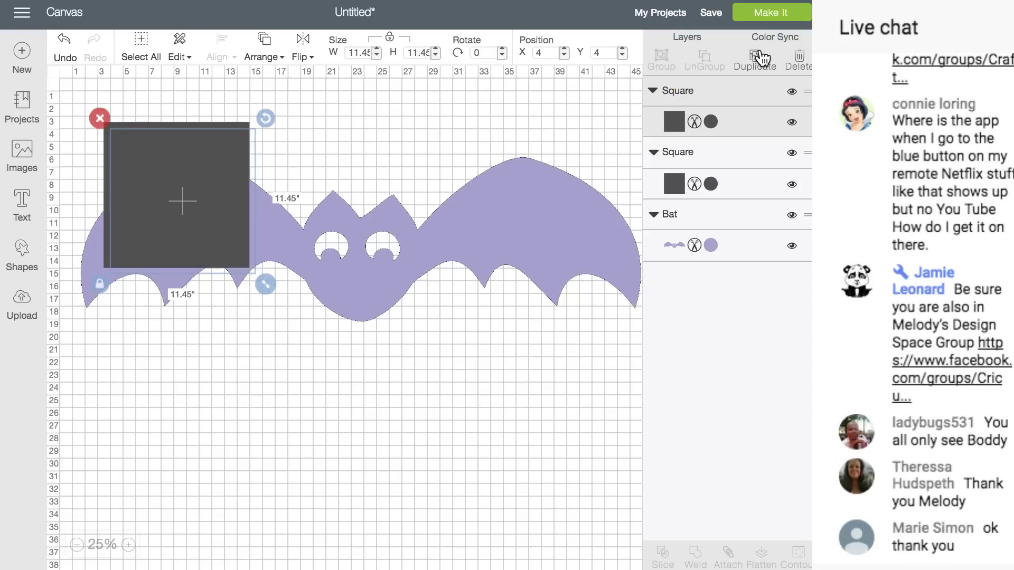
click(759, 56)
click(760, 52)
click(760, 52)
drag(224, 181, 184, 398)
drag(194, 205, 194, 470)
drag(185, 393, 148, 310)
Bring the bat to the front of all the squares
click(253, 259)
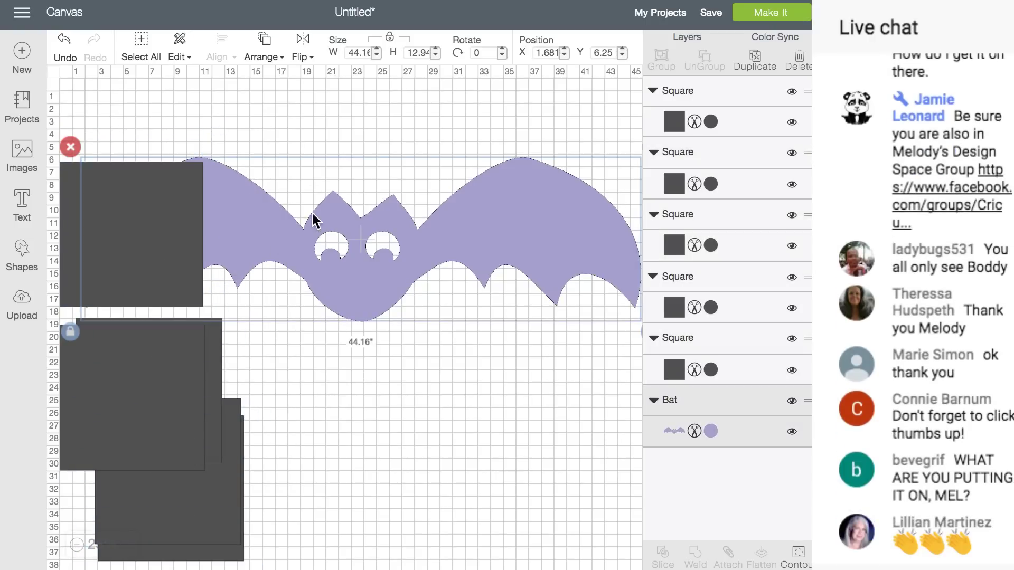
click(264, 57)
click(261, 135)
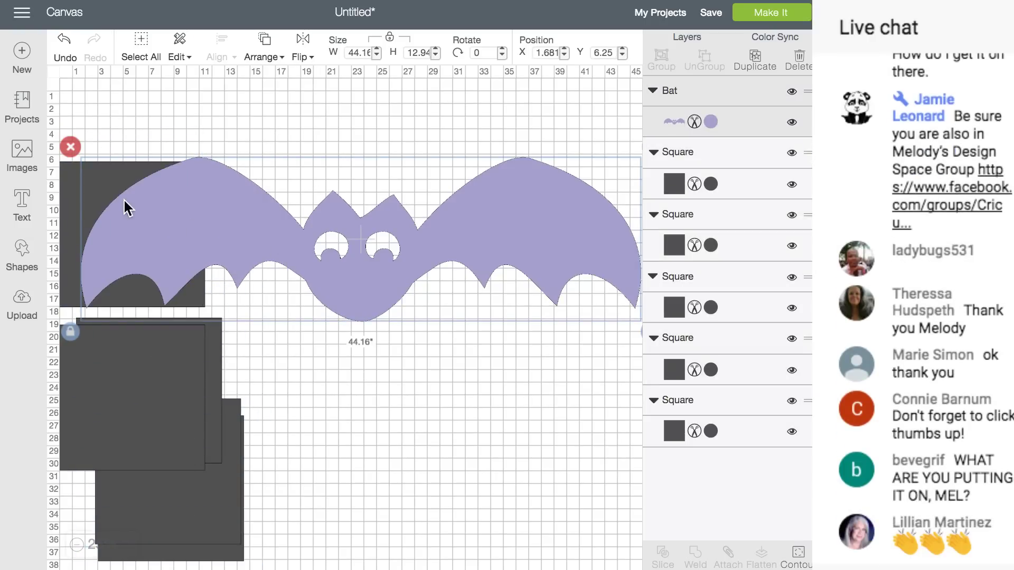
Shift the bat so its left wing tip lies fully over the square behind it, and slice the two
drag(107, 183, 88, 181)
drag(106, 121, 215, 235)
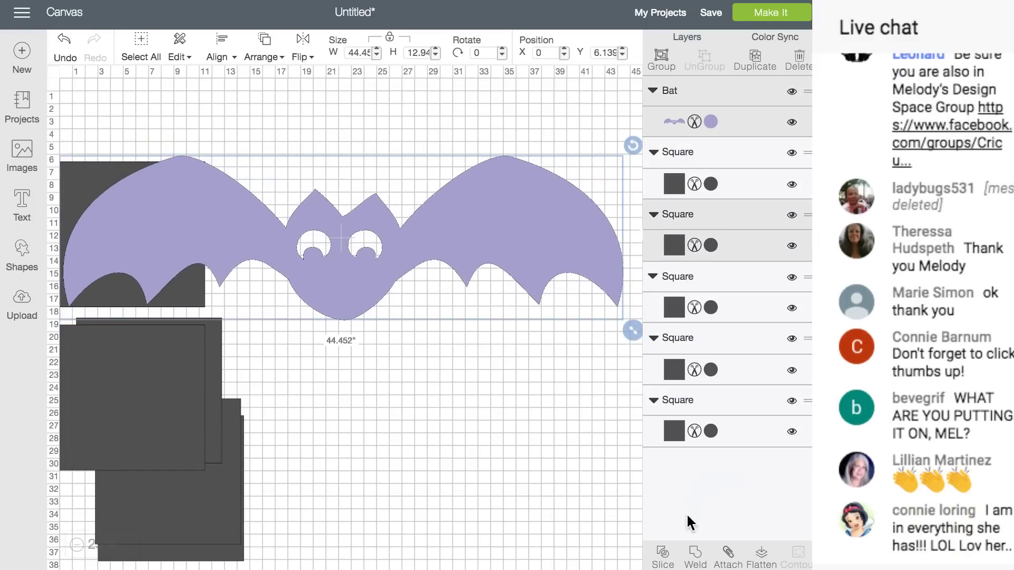
click(664, 554)
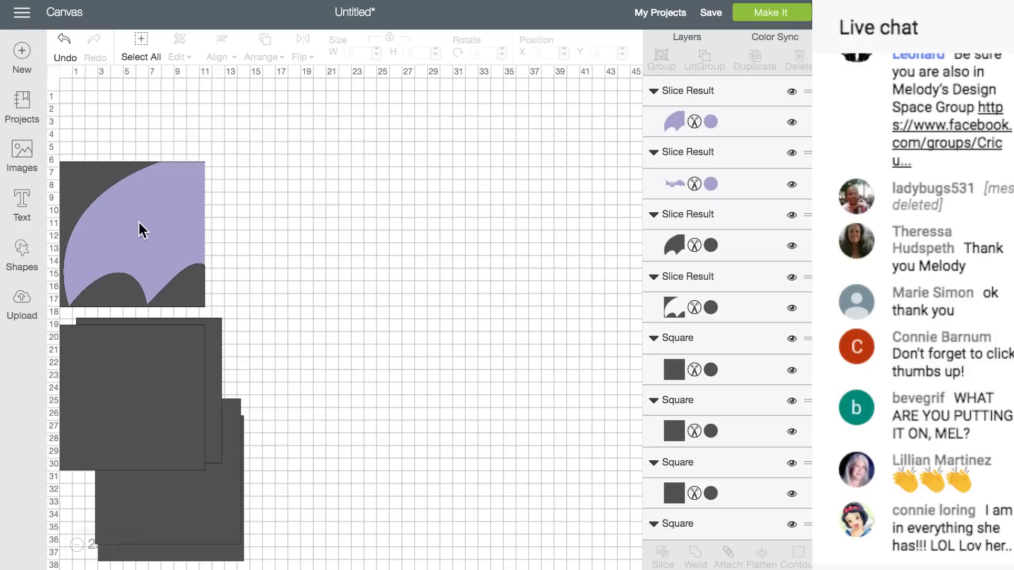
Delete the two dark slice leftovers and separate the cut wing piece from the rest of the bat
click(81, 180)
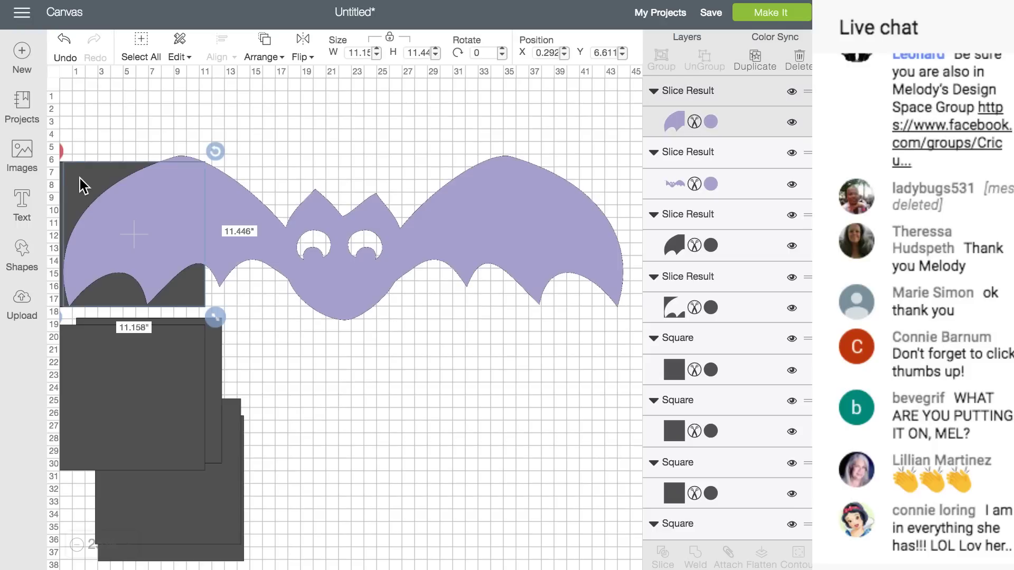
drag(81, 181, 159, 129)
click(93, 174)
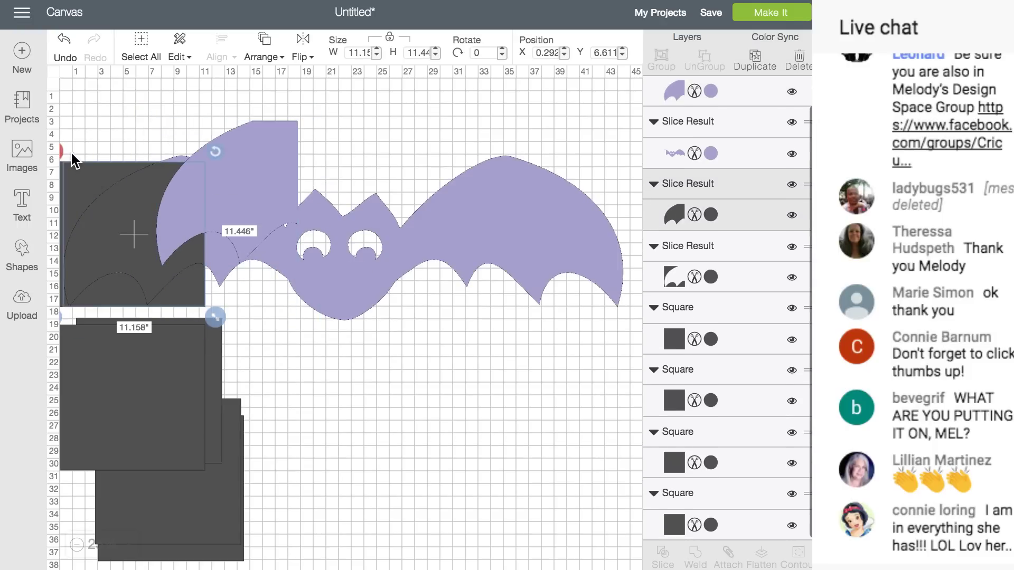
key(Delete)
click(71, 159)
drag(71, 158, 108, 155)
click(86, 147)
drag(199, 163, 149, 214)
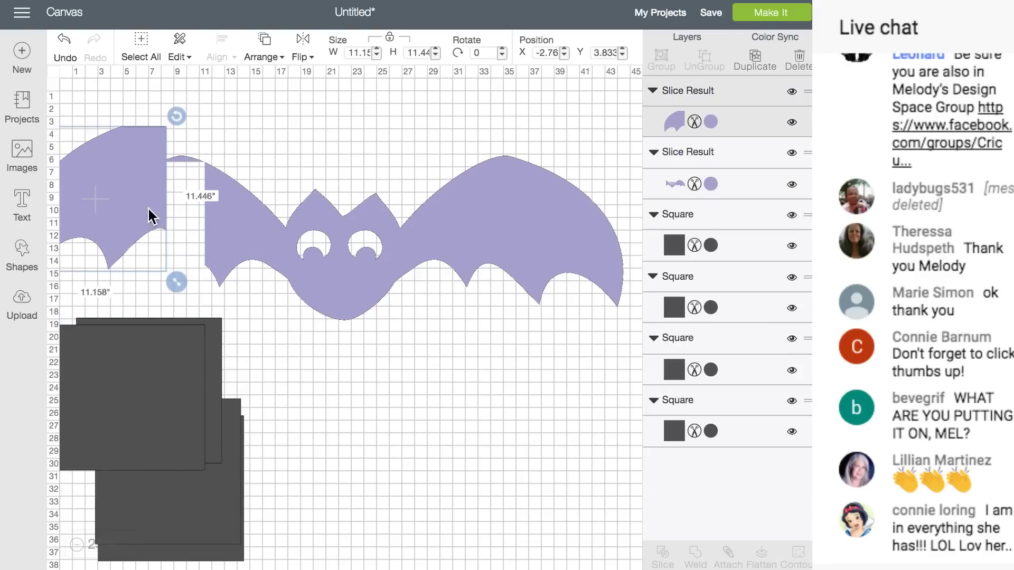
drag(294, 256, 360, 249)
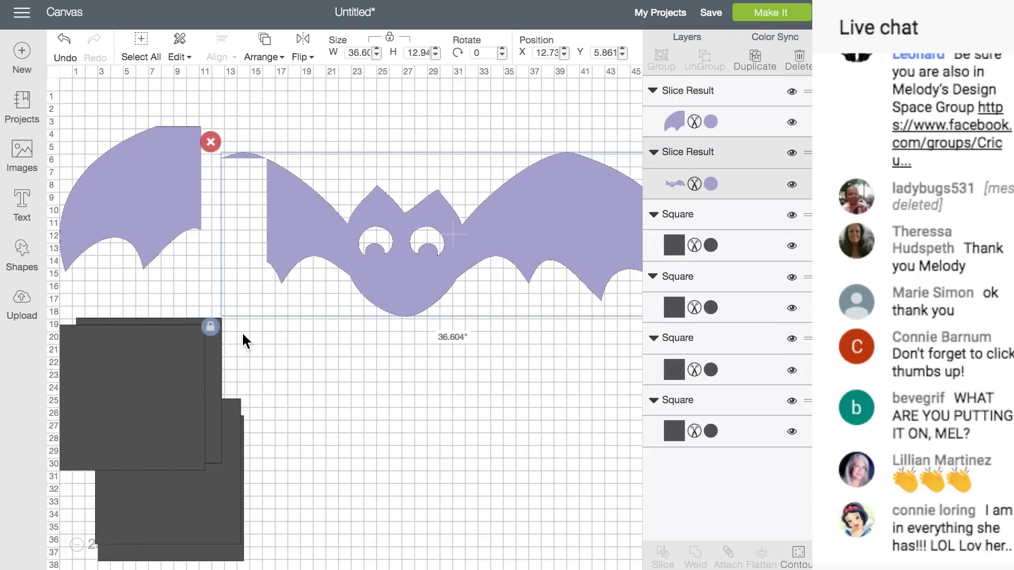
Place a second square behind the remaining bat's left end at about X 12.66, Y 5.11, and slice the bat with it
drag(152, 390, 315, 200)
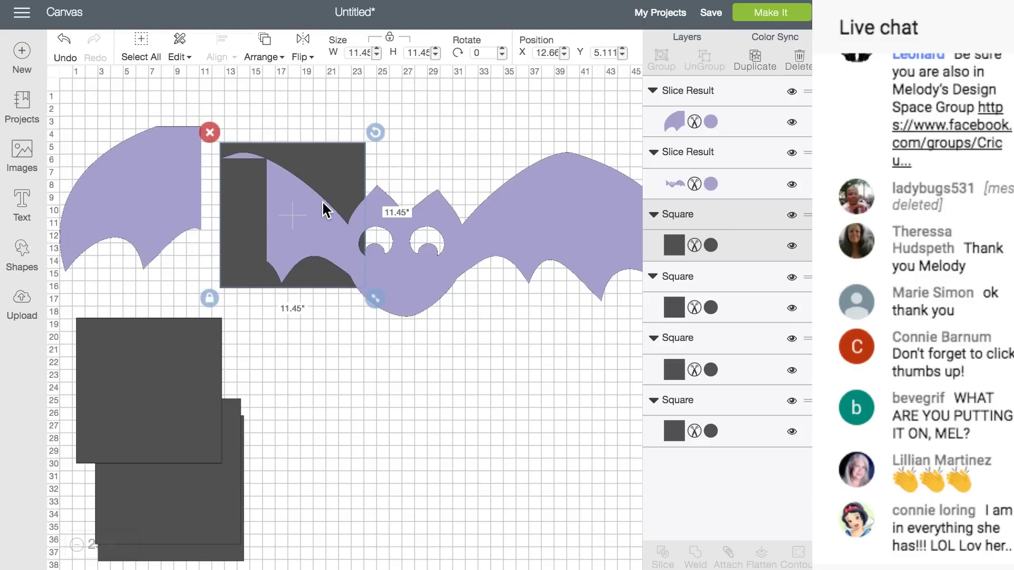
click(445, 170)
drag(309, 100, 372, 252)
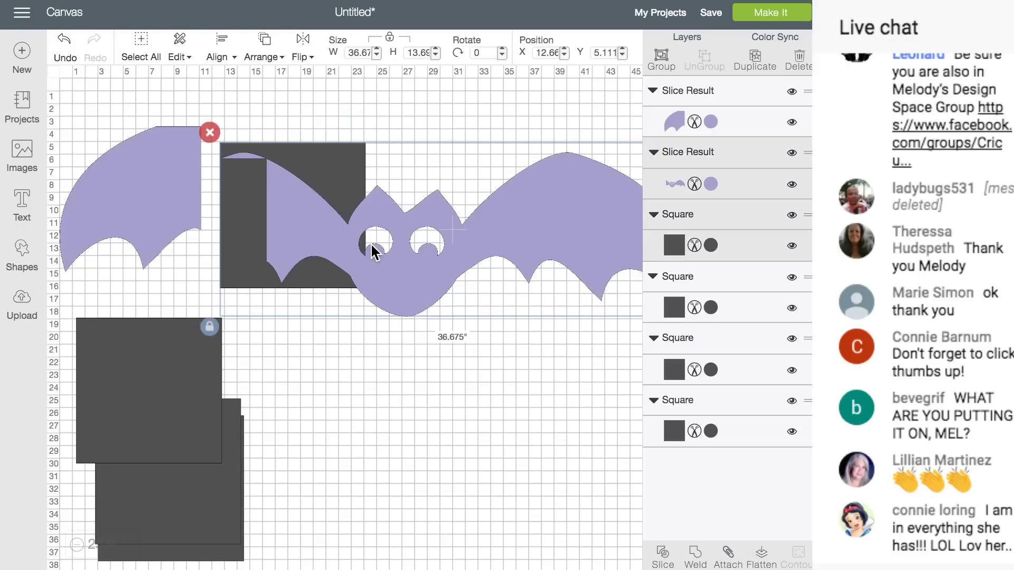
click(663, 552)
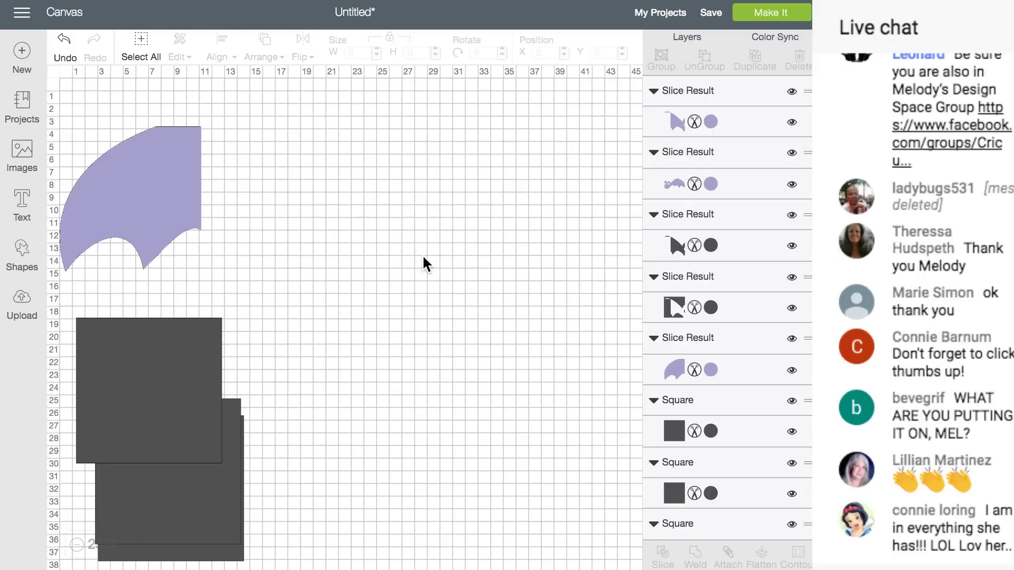
Move the second cut piece beside the first wing piece and delete both dark leftovers of this slice
drag(301, 228, 241, 184)
drag(339, 214, 396, 411)
drag(281, 267, 398, 450)
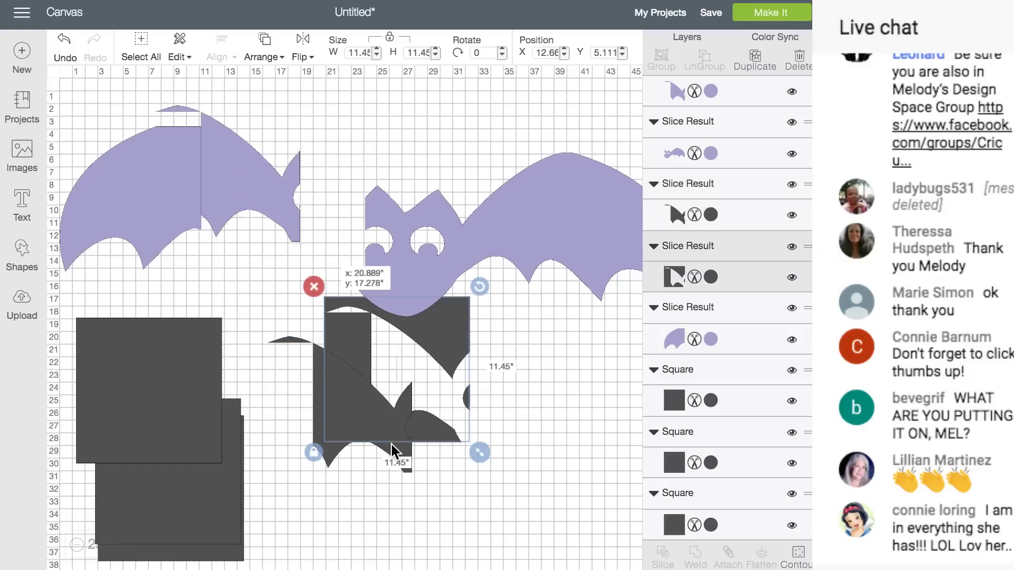
click(315, 286)
click(293, 339)
click(255, 324)
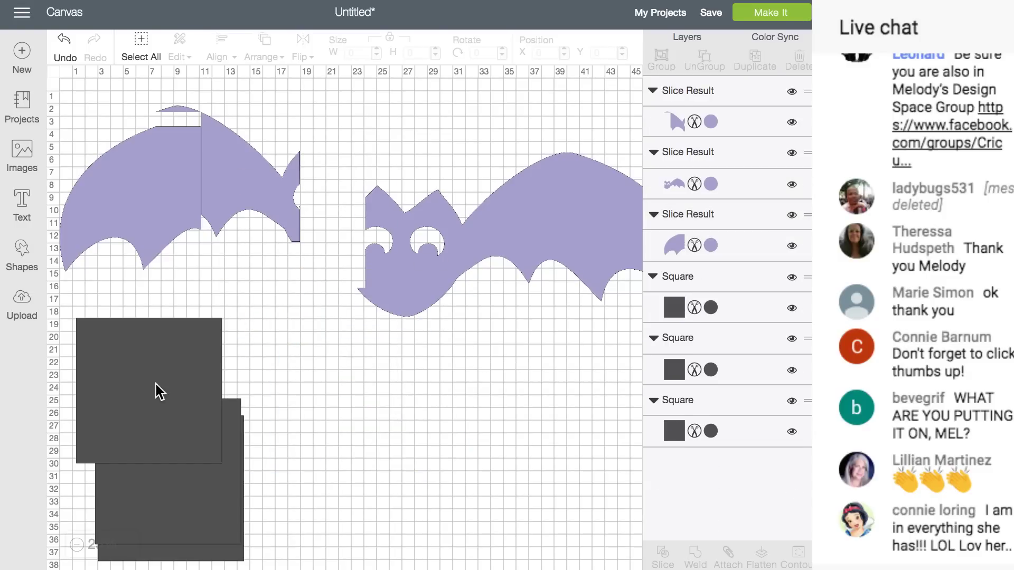
Place a third square behind the bat's face and slice the remaining bat with it
drag(156, 390, 438, 247)
drag(376, 130, 610, 436)
click(661, 554)
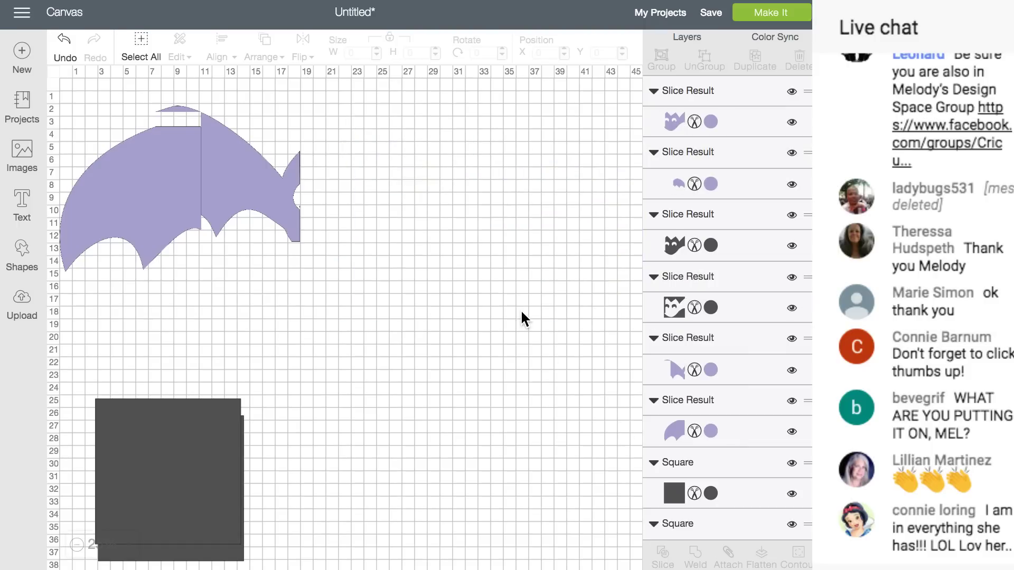
Move the cut face piece next to the left wing pieces and delete the two dark face leftovers
drag(459, 255, 303, 258)
drag(473, 301, 499, 501)
click(353, 429)
click(389, 393)
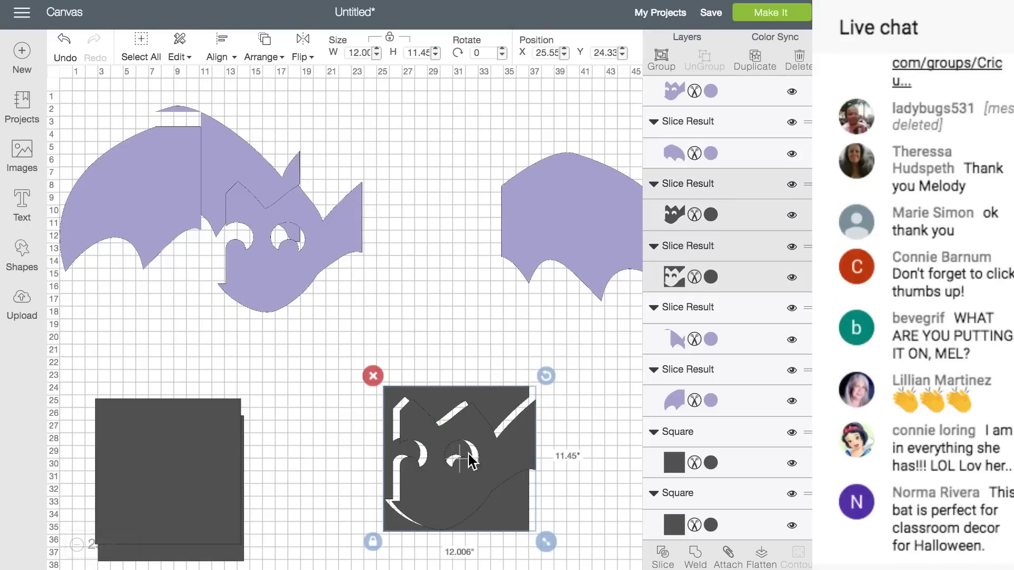
click(373, 383)
Place another square behind the right wing at about X 34.55, Y 5.17, and slice the wing with it
drag(190, 471, 489, 295)
scroll(527, 403, right, 10)
drag(217, 317, 314, 229)
drag(461, 165, 238, 232)
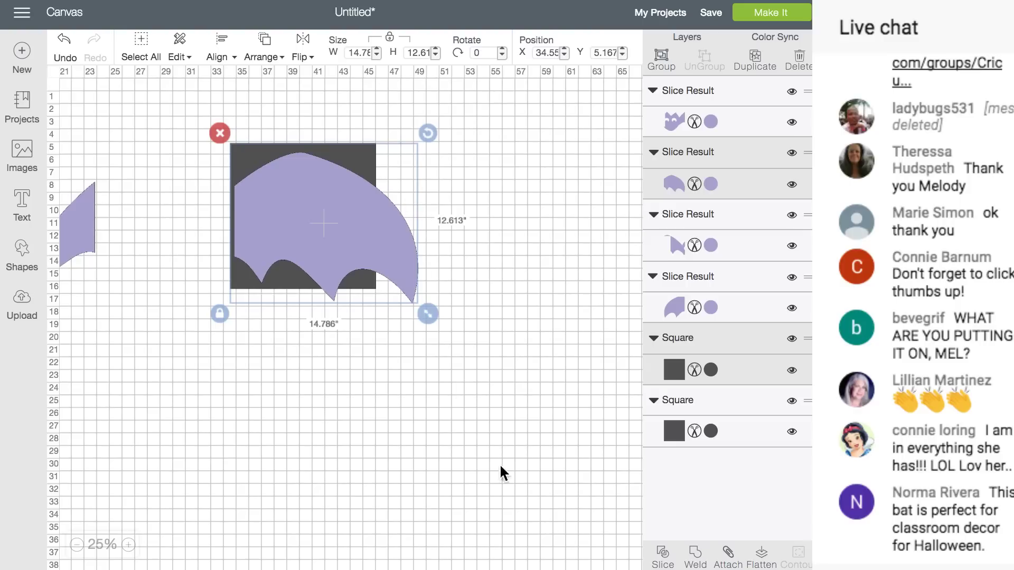
click(661, 556)
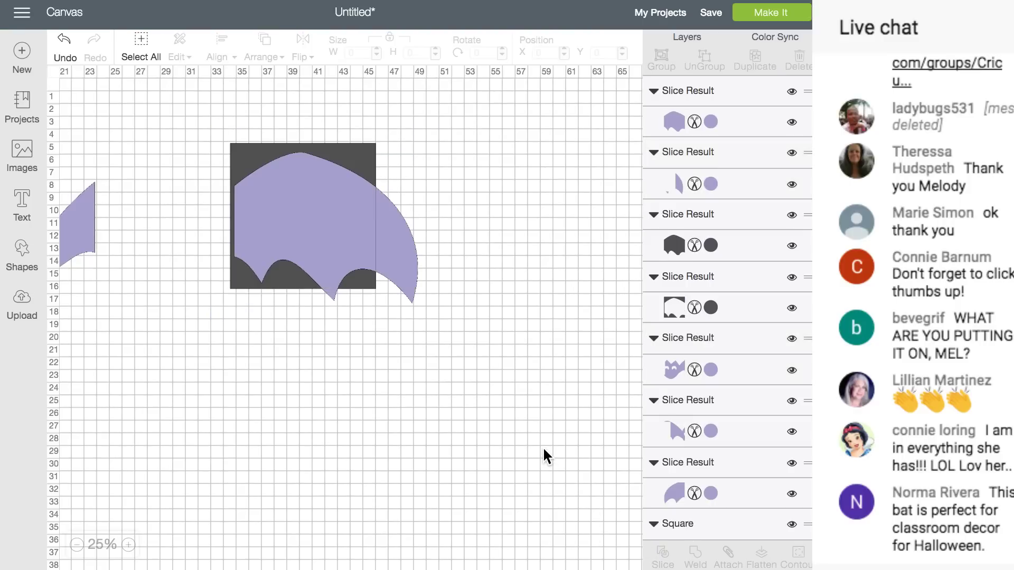
Pull the cut right wing section away from its tip and delete the two dark leftovers around it
drag(346, 159, 506, 205)
drag(308, 179, 208, 285)
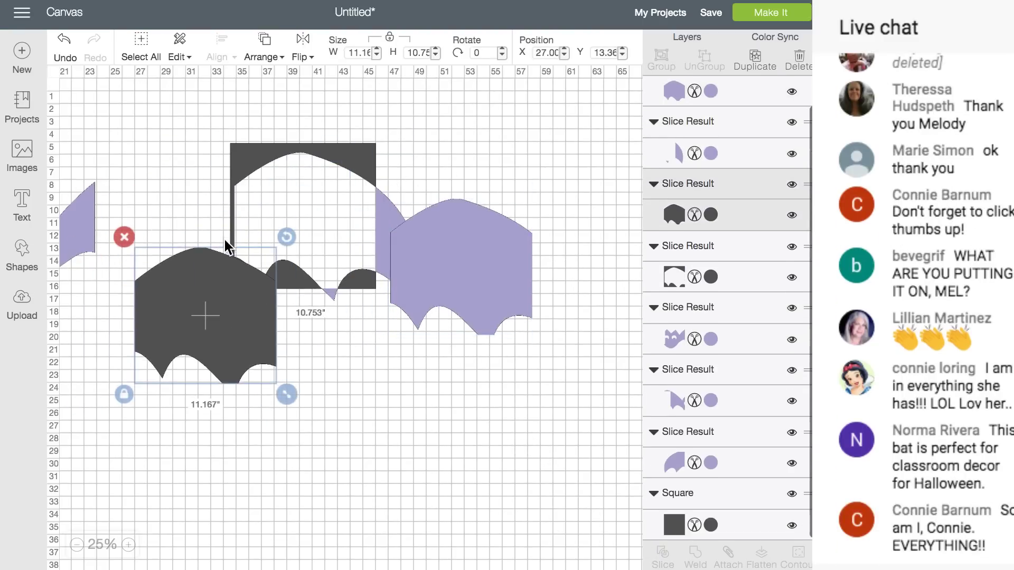
click(125, 236)
click(238, 158)
click(221, 133)
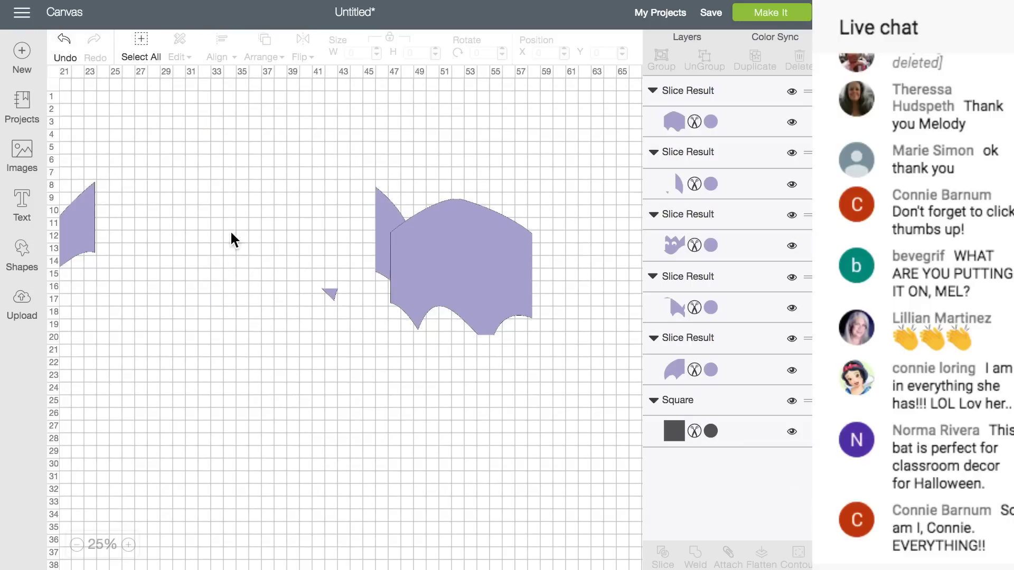
Delete the unused square below the bat pieces
scroll(232, 301, left, 5)
click(190, 426)
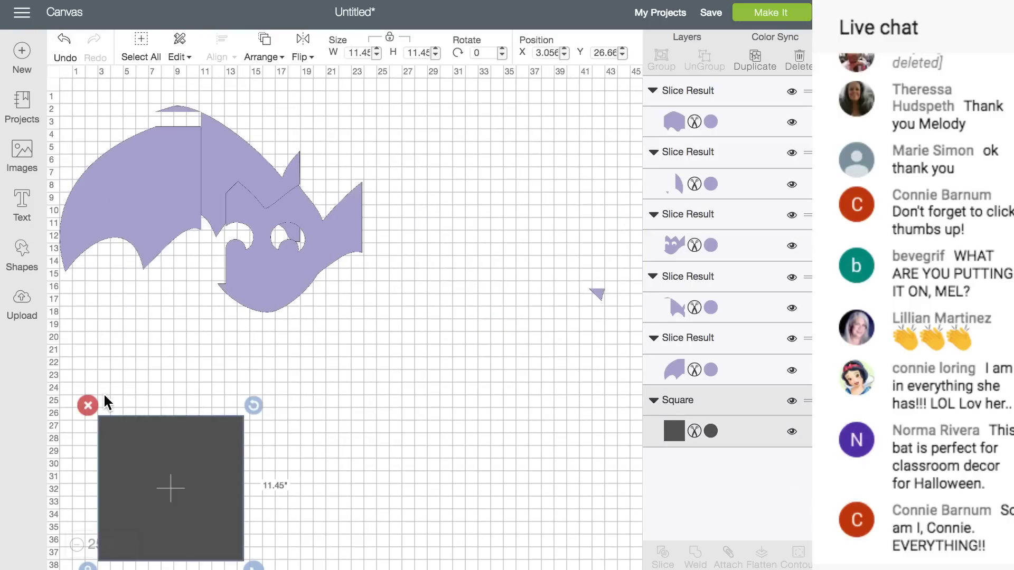
click(87, 405)
Move the right wing tip to about X 25.76, Y 8.15 and the wing section to about X 34.22, Y 9.53
scroll(436, 331, right, 4)
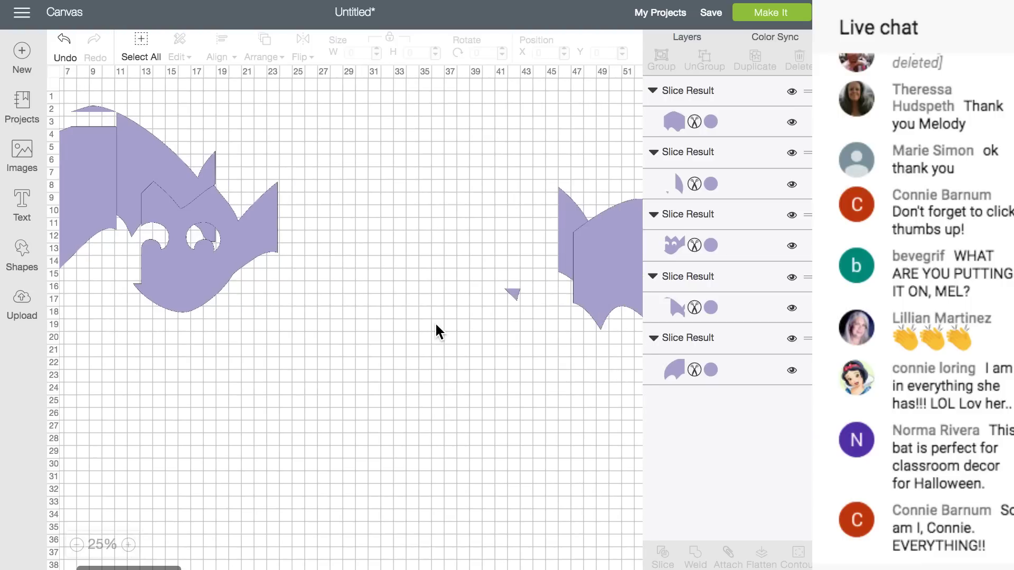
drag(557, 249, 344, 240)
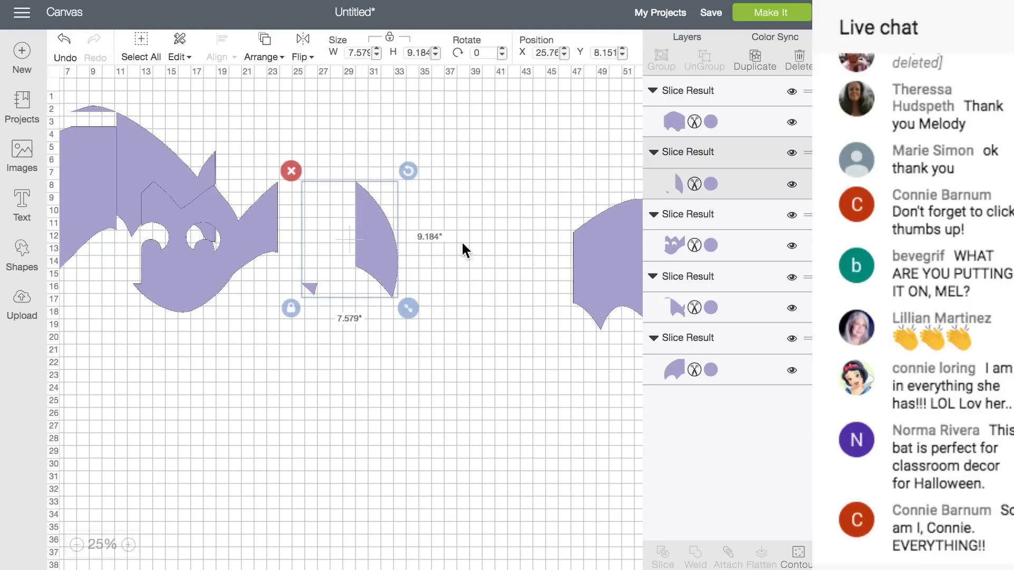
drag(585, 261, 420, 260)
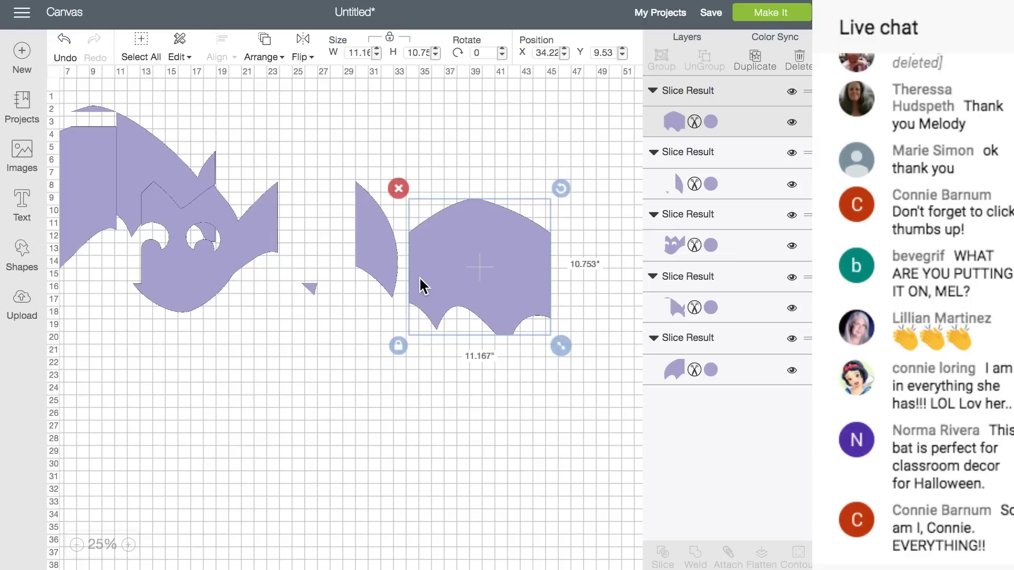
scroll(422, 285, left, 1)
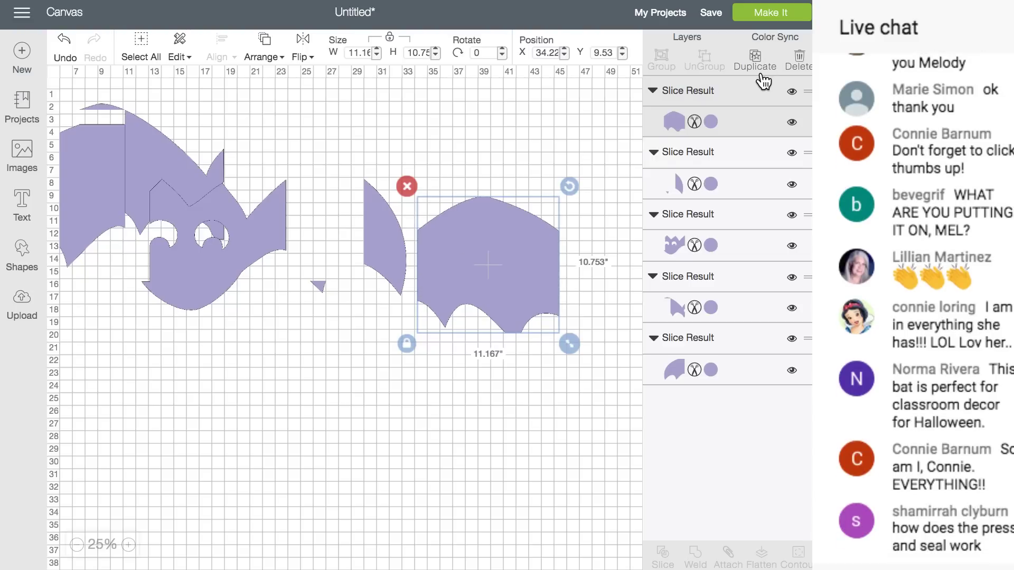
Open the cut preparation preview and check the bat pieces on mats 3 and 5
click(771, 16)
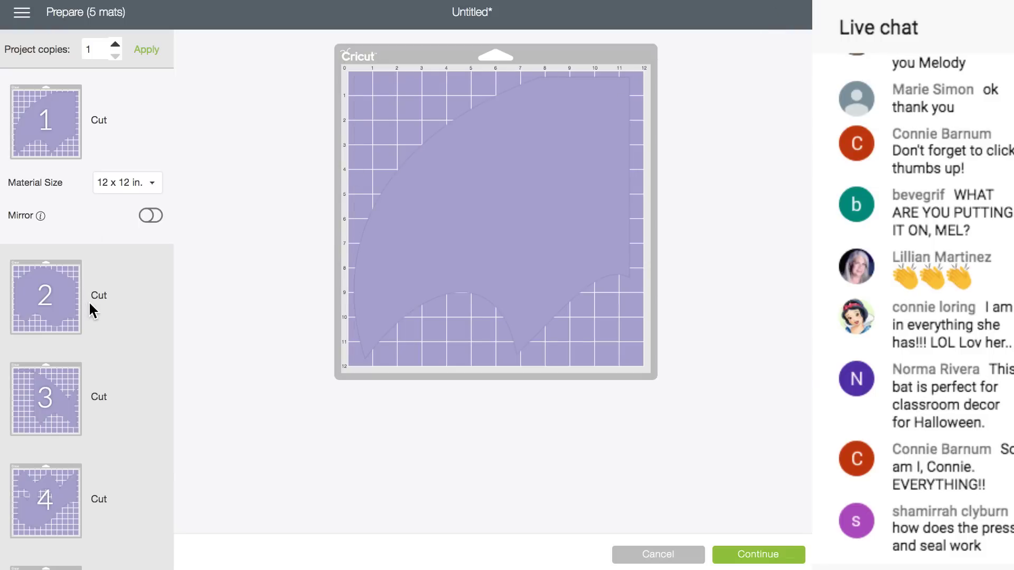
scroll(90, 306, down, 2)
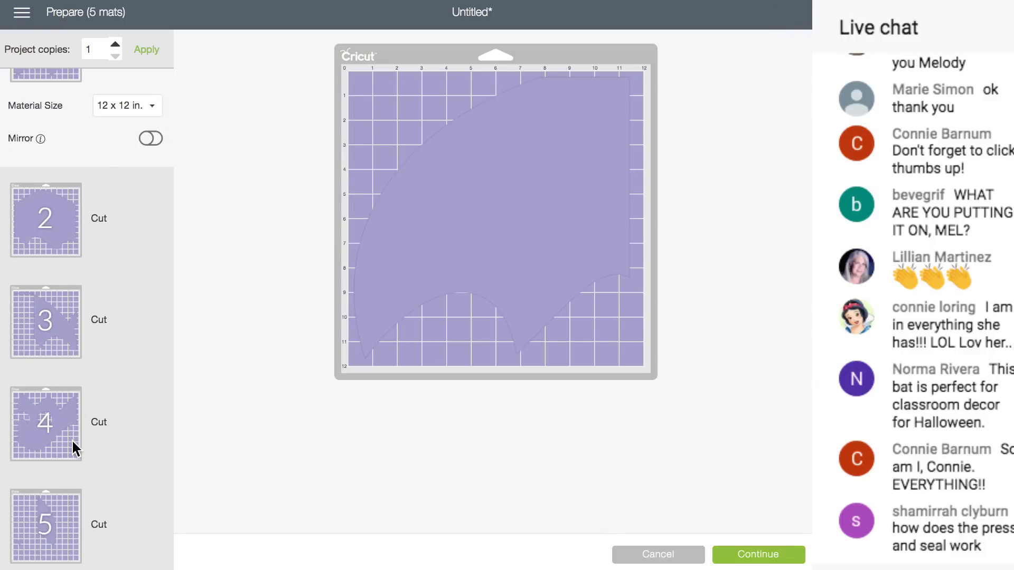
click(43, 316)
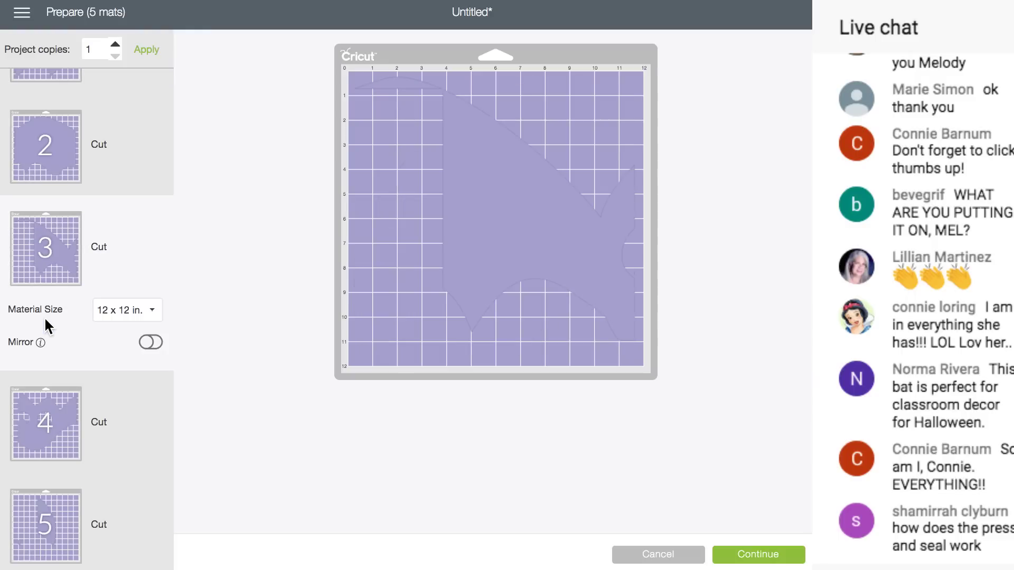
click(55, 504)
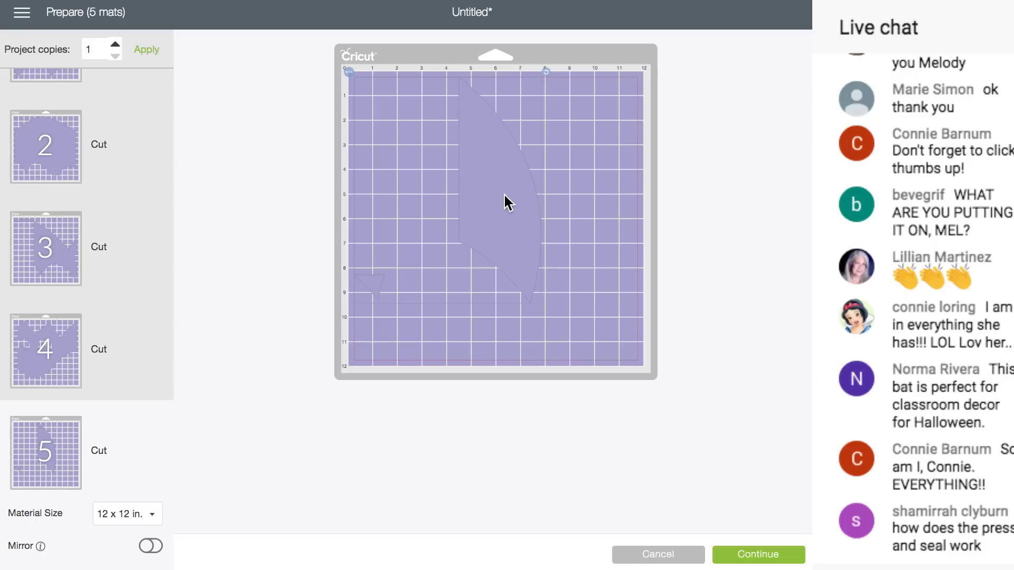
Shift the wing tip piece on mat 5, view the choices for moving it to another mat, and close them
drag(502, 194, 528, 218)
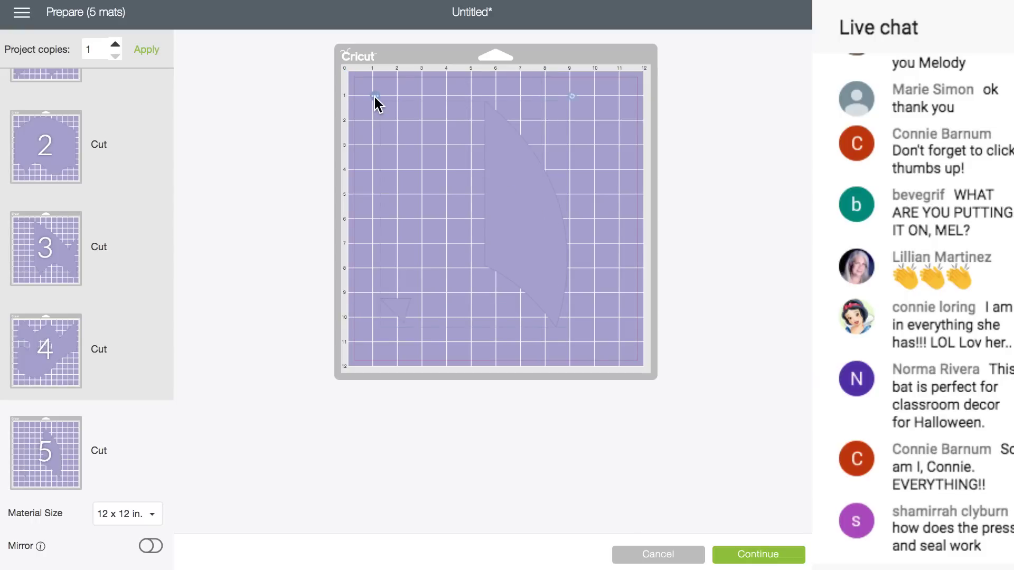
click(375, 97)
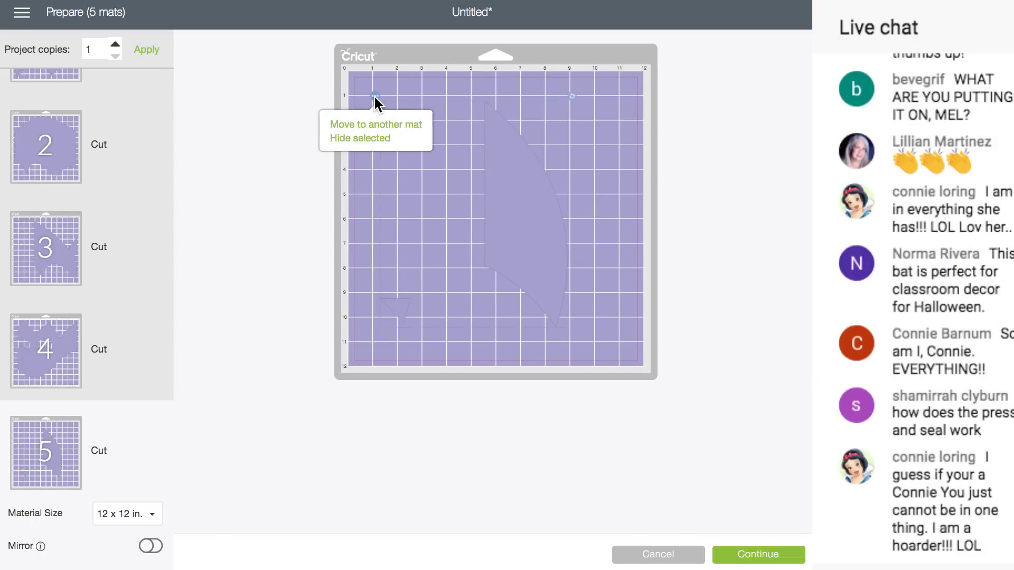
click(376, 126)
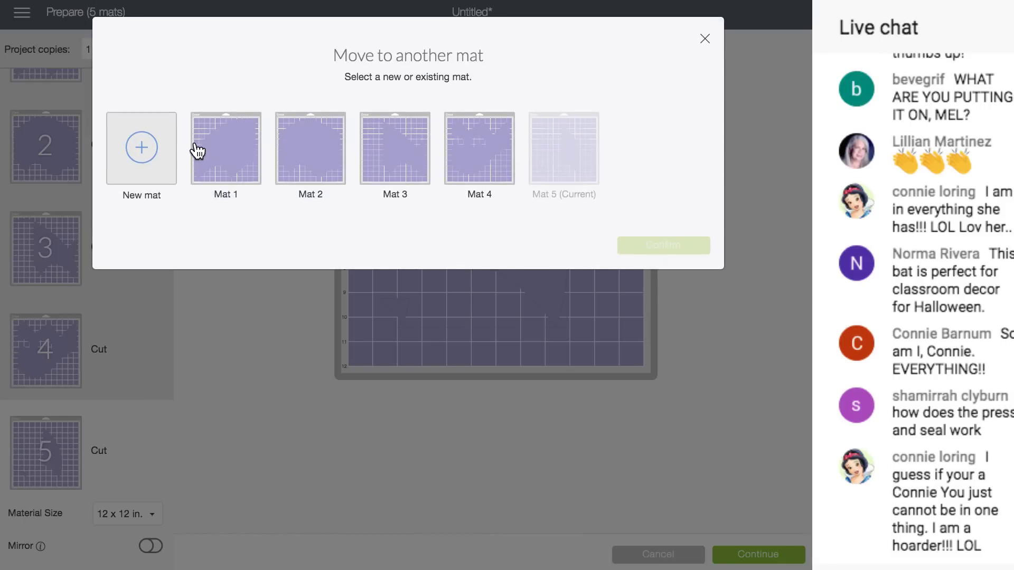
click(705, 40)
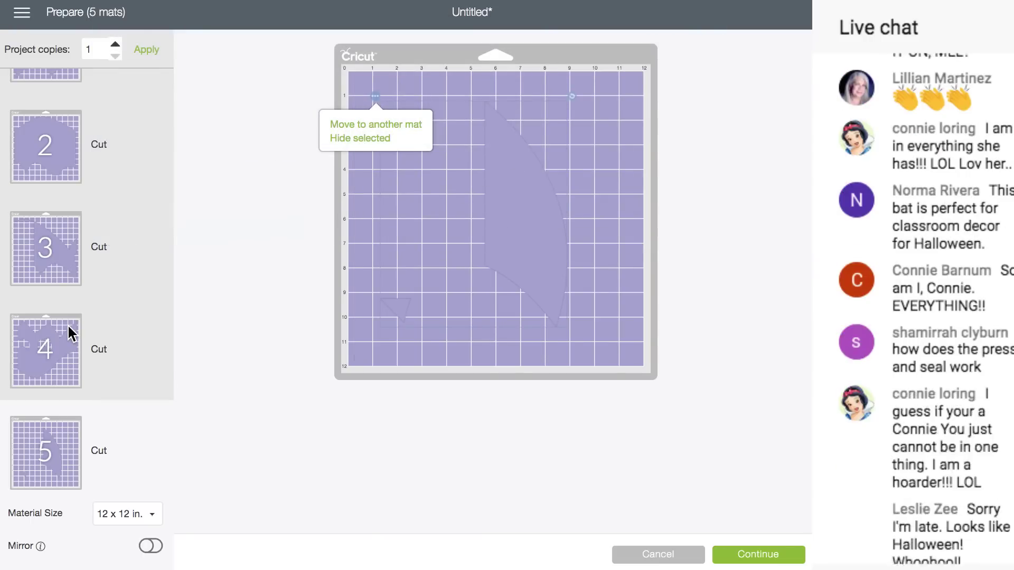
Look through the list of prepared mats and cancel the preview to return to the canvas
scroll(68, 325, up, 3)
scroll(68, 325, down, 2)
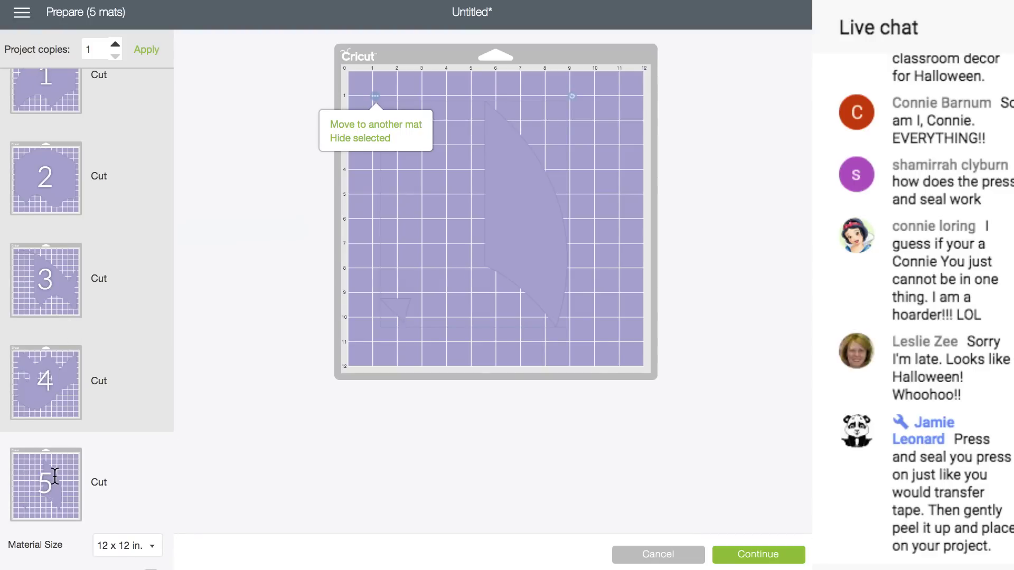
click(660, 559)
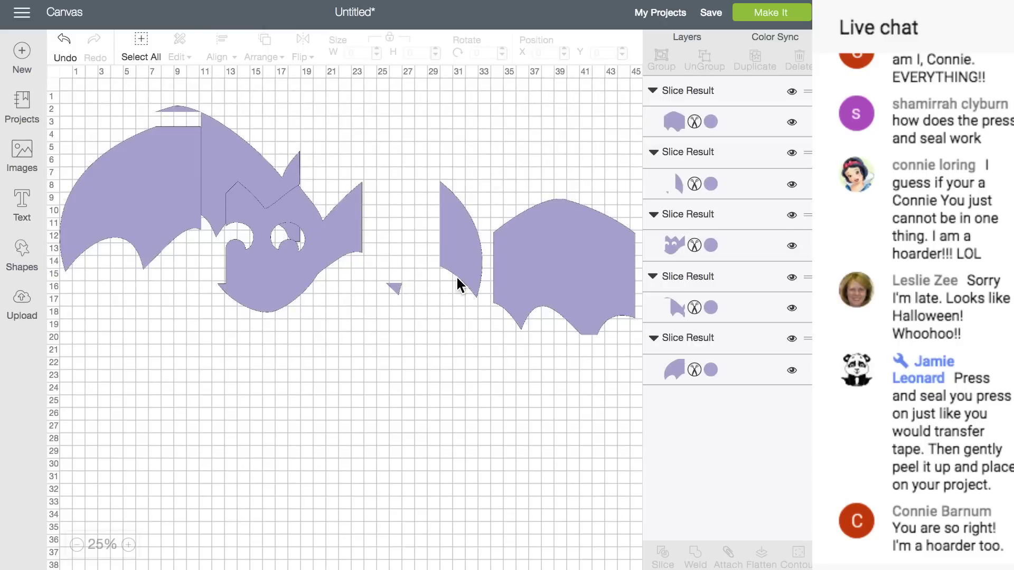
Move the wing tip piece to about X 23.26, Y 14.15 and cover its small detached triangle with a new 3.111 inch square
drag(458, 279, 431, 339)
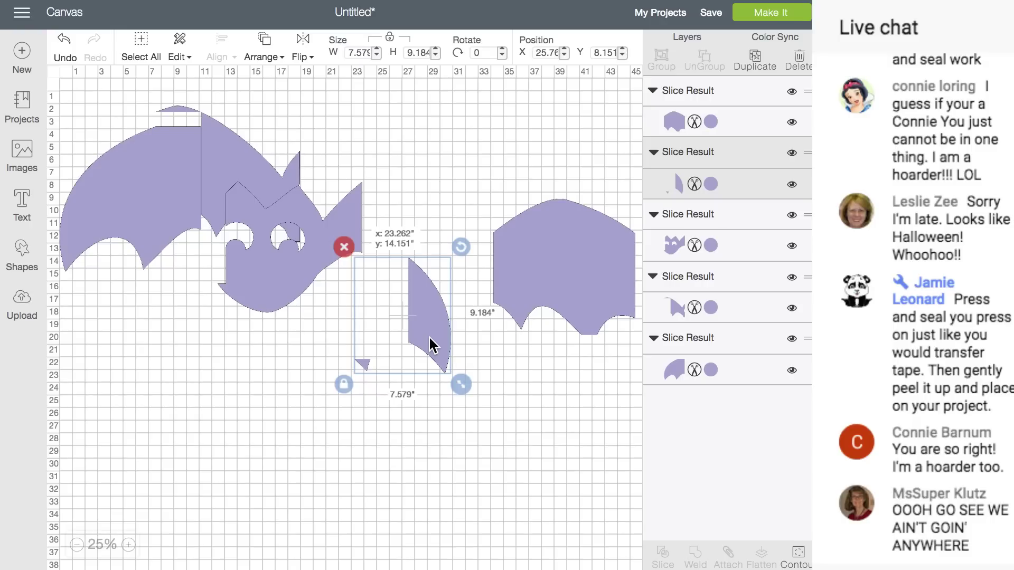
click(435, 435)
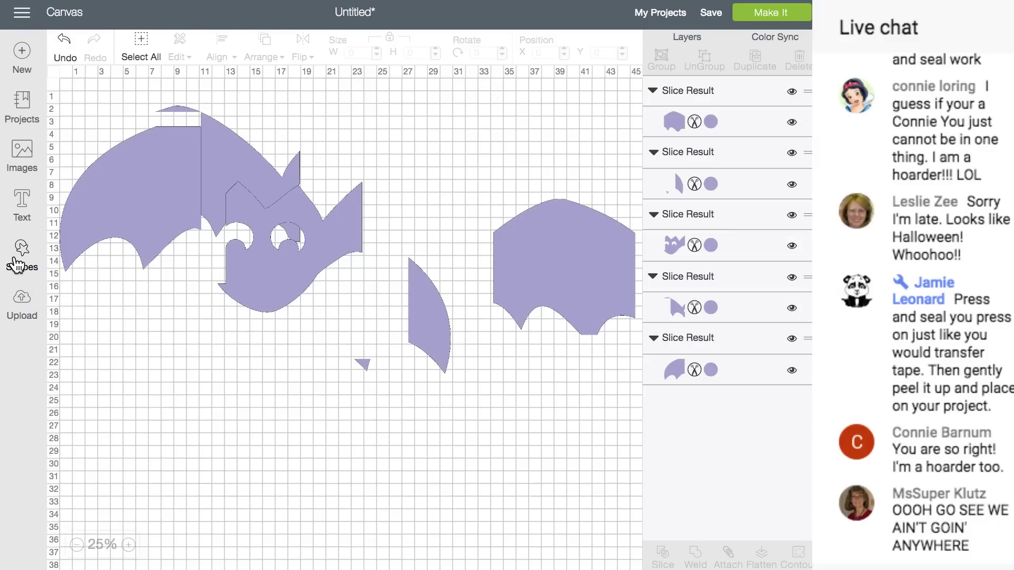
click(19, 262)
click(77, 211)
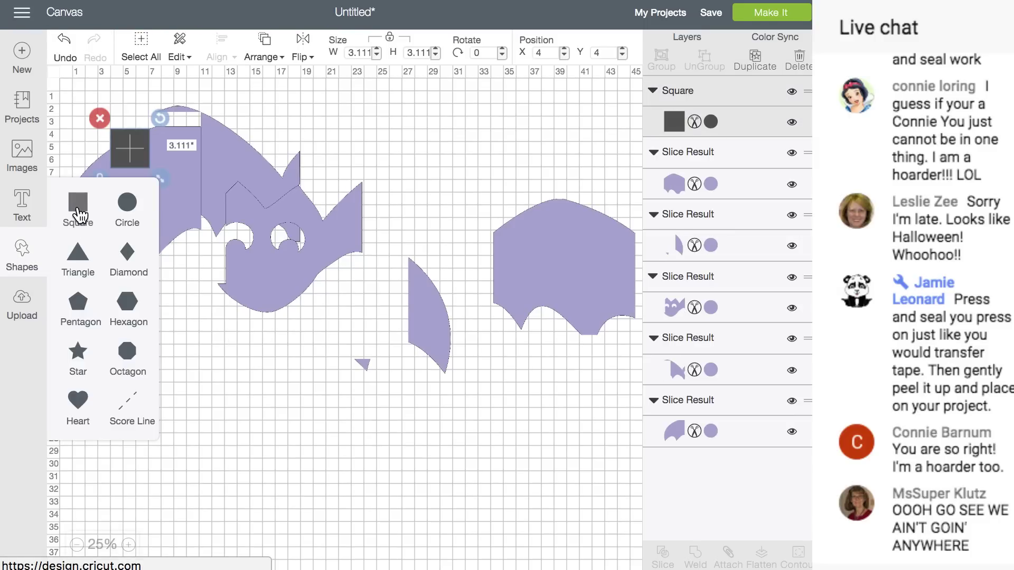
drag(130, 149, 368, 364)
click(423, 391)
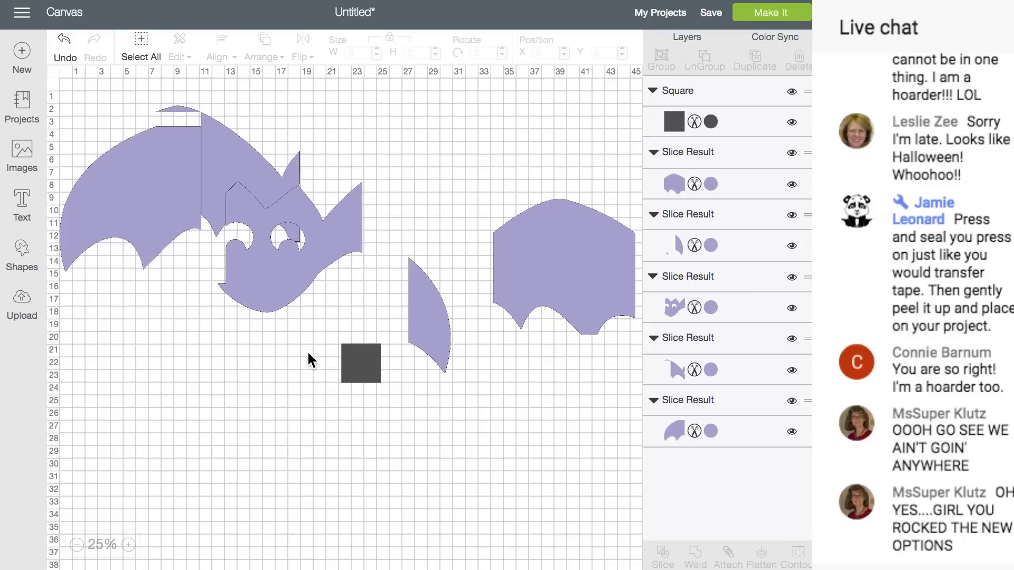
Slice the small triangle off the wing tip with the square and delete the leftover dark square and triangle
drag(306, 334, 415, 423)
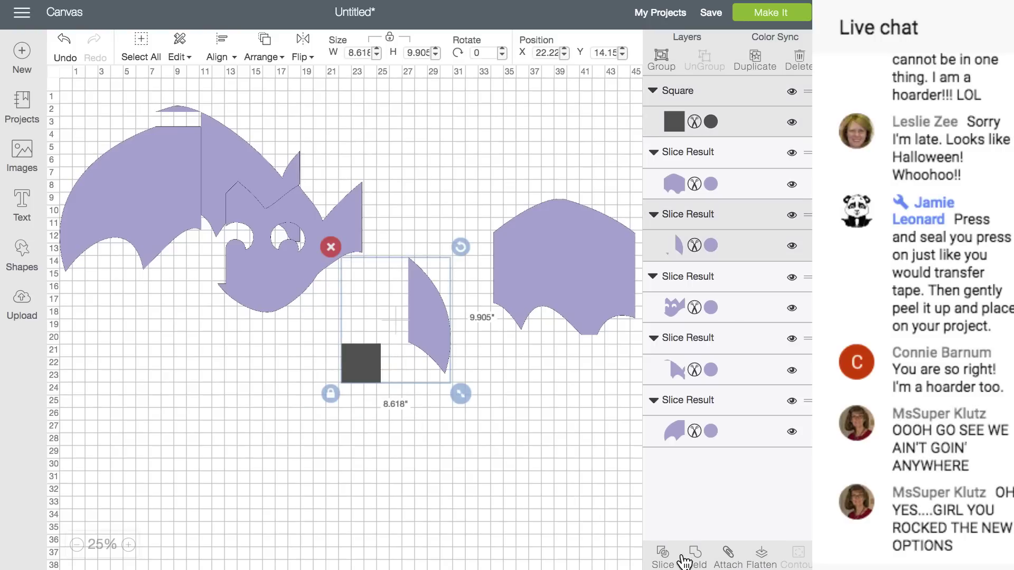
click(664, 556)
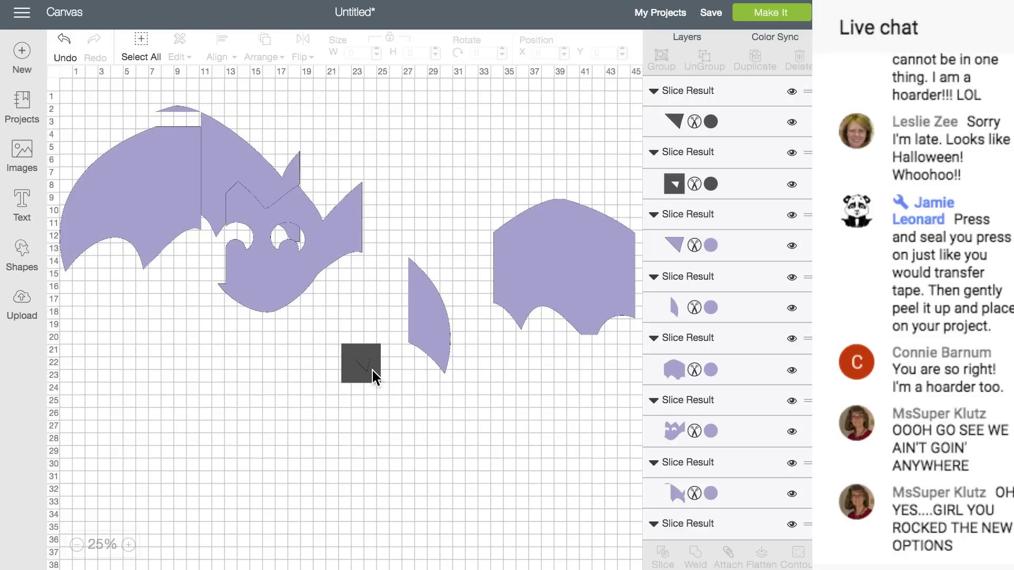
drag(374, 377, 278, 412)
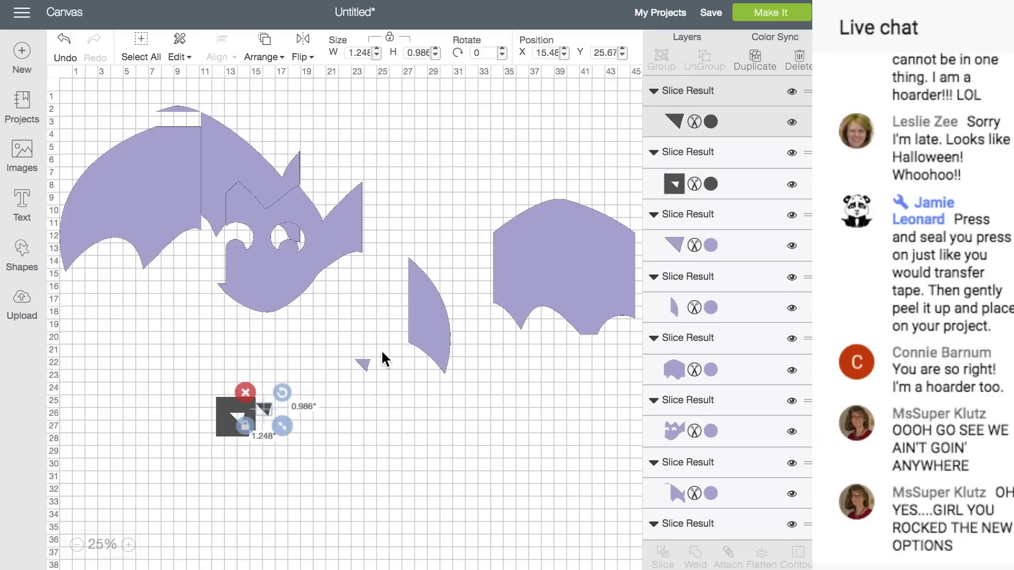
click(247, 376)
drag(190, 374, 303, 446)
key(Delete)
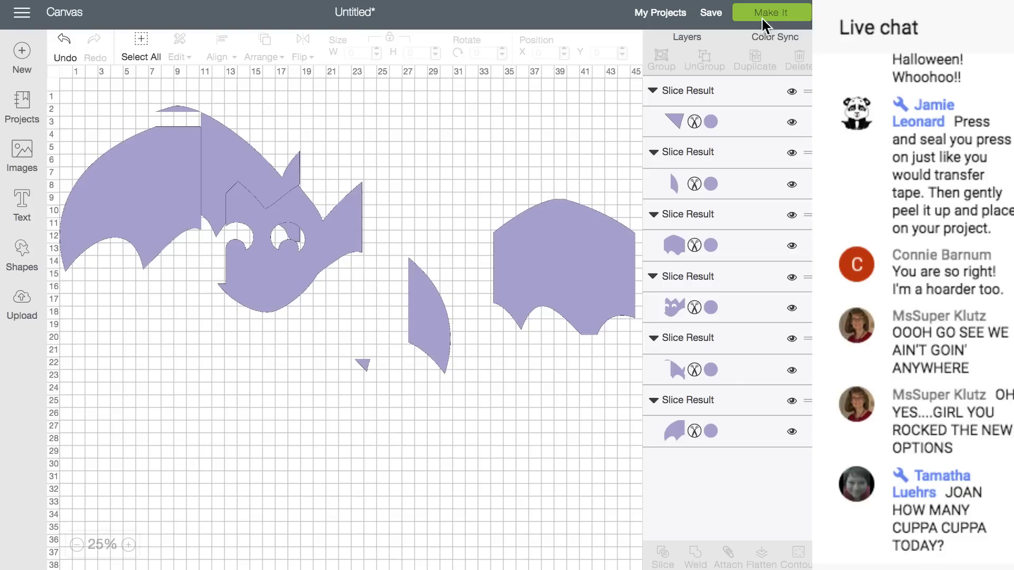
Open the cut preparation preview and shift the wing and body piece on mat 3 down by about half an inch
click(762, 15)
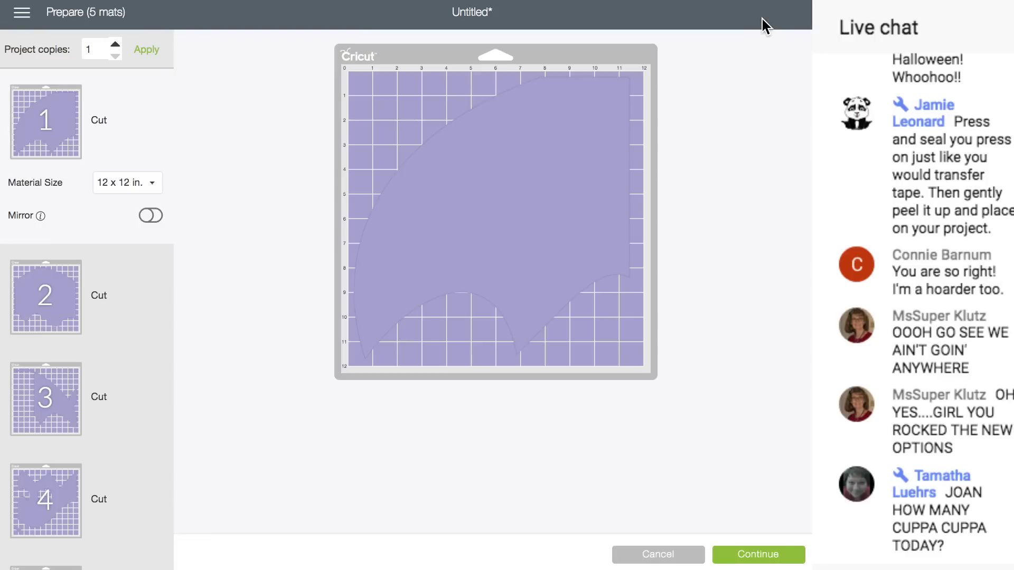
scroll(127, 386, down, 3)
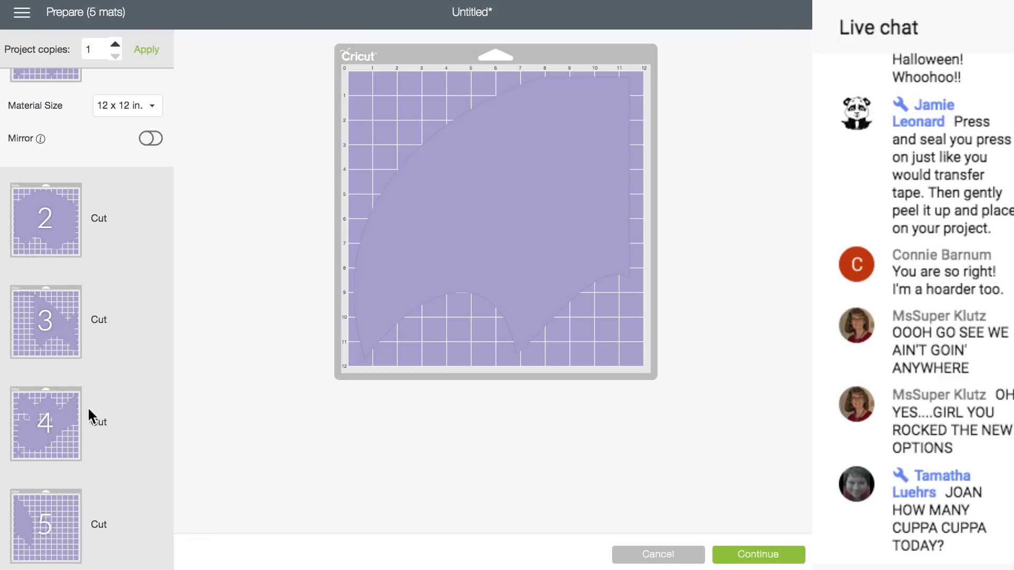
click(61, 331)
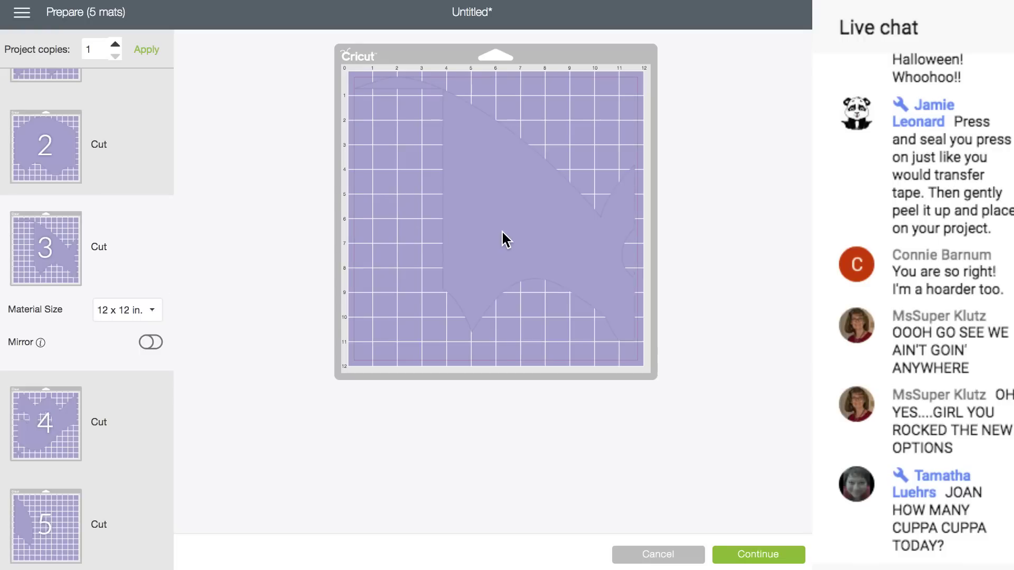
drag(503, 240, 502, 246)
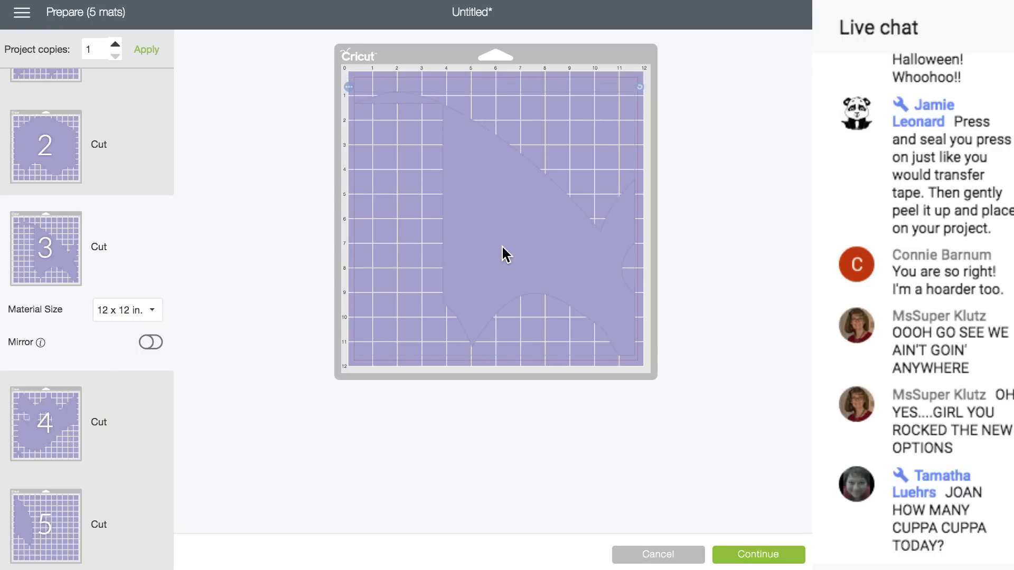
Move the wing tip from mat 5 to mat 3, review the mats, and cancel the preview to return to the canvas
click(50, 529)
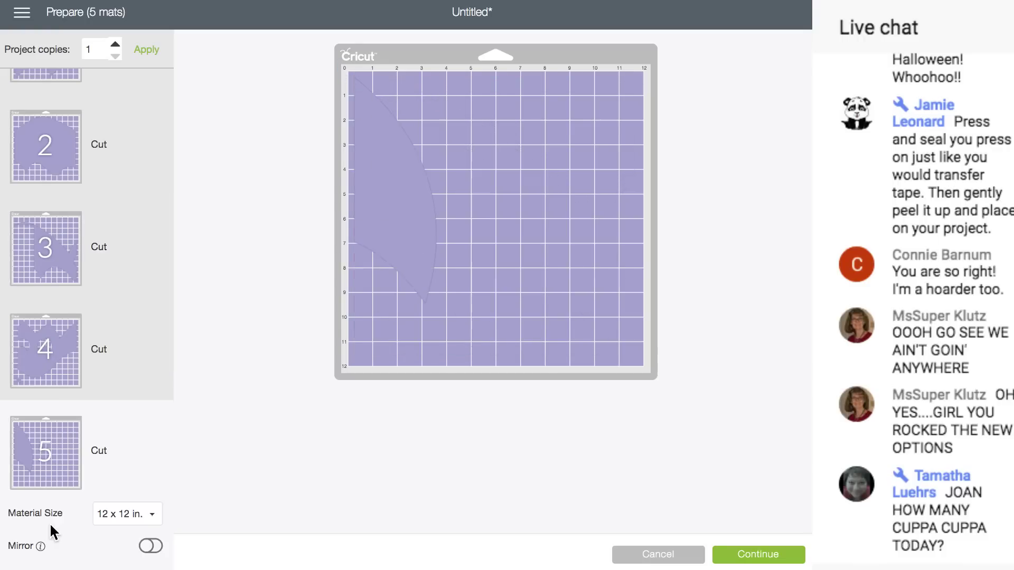
click(394, 161)
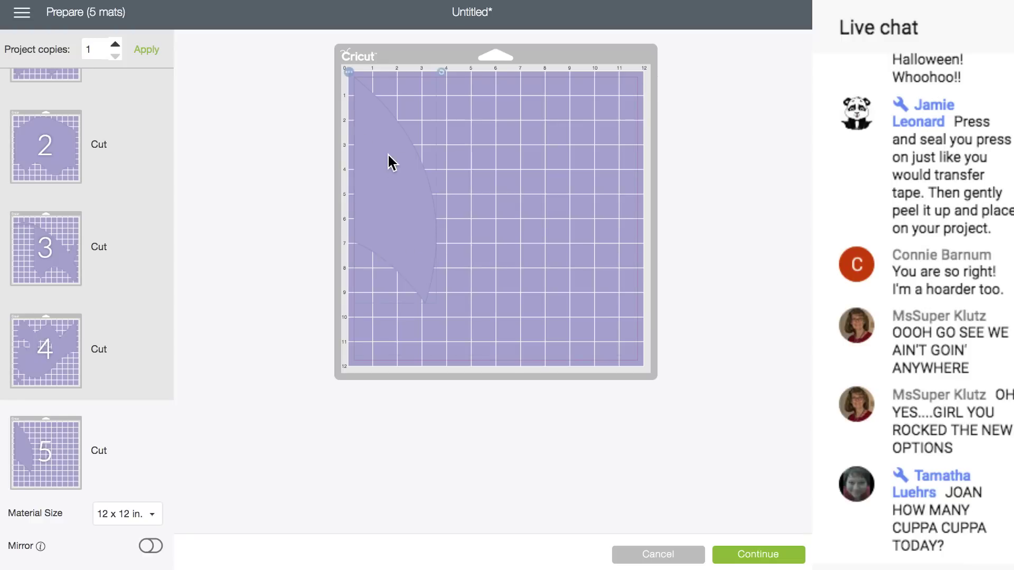
click(349, 73)
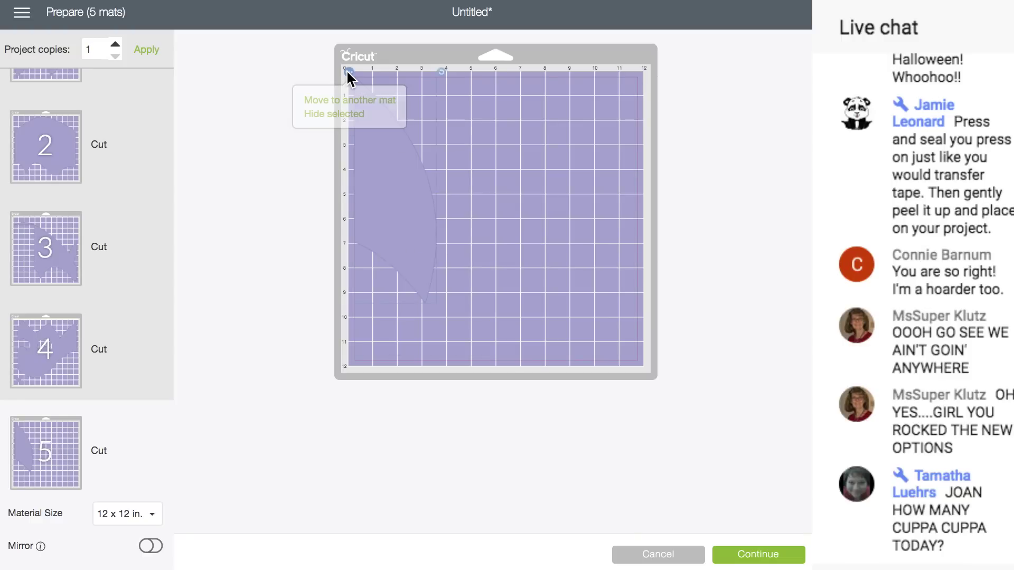
click(350, 103)
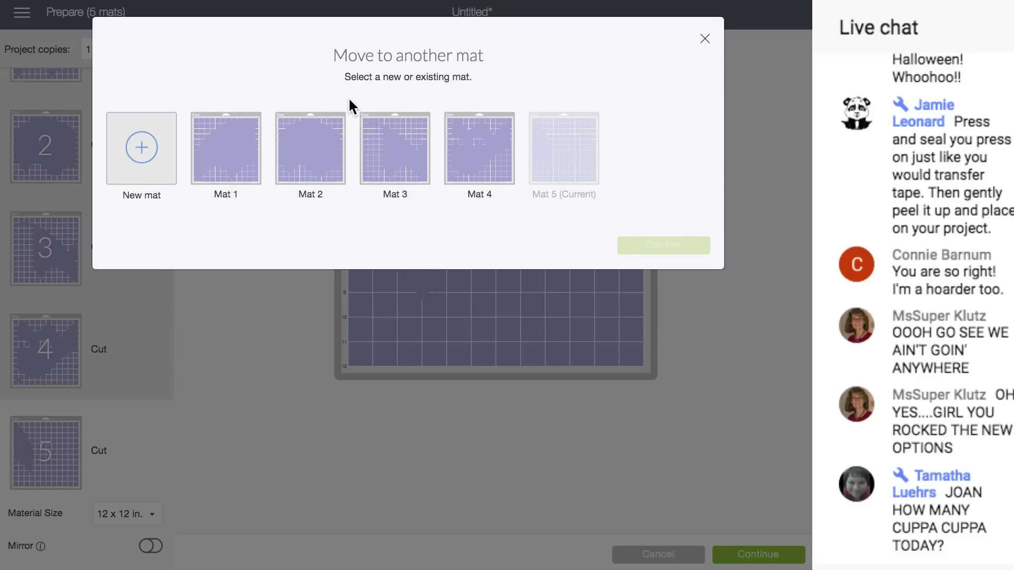
click(402, 169)
click(649, 249)
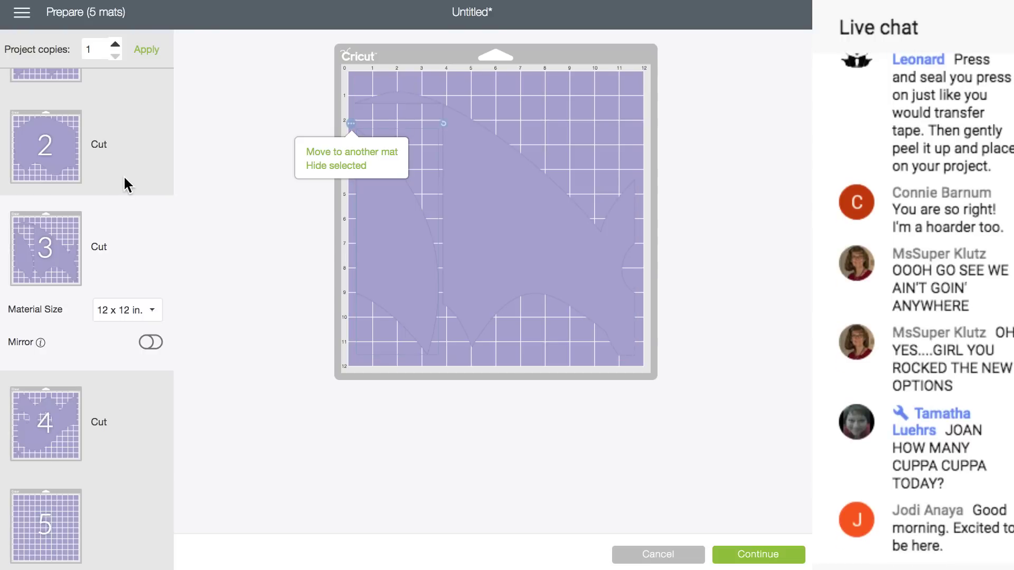
scroll(124, 179, up, 3)
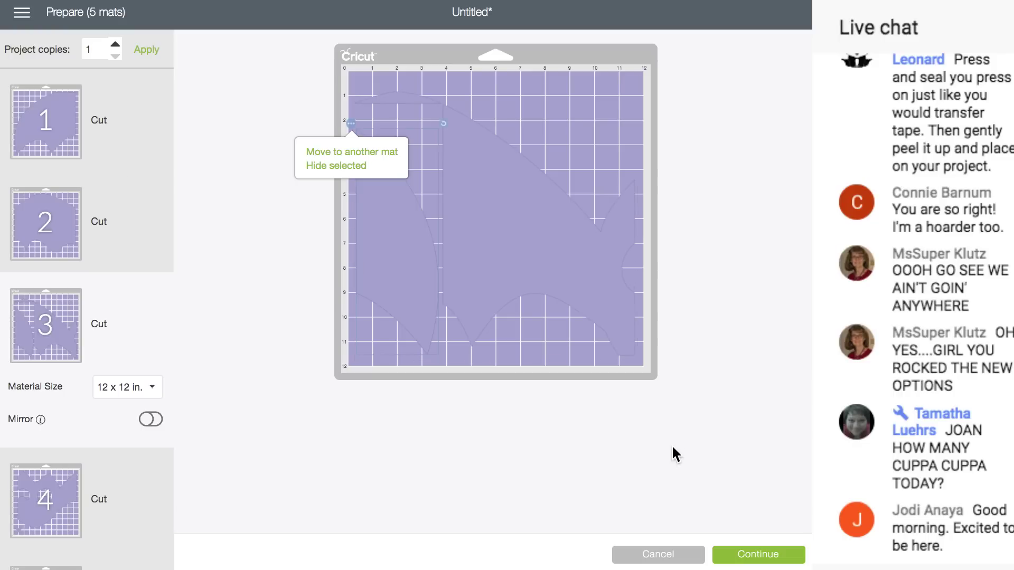
click(631, 556)
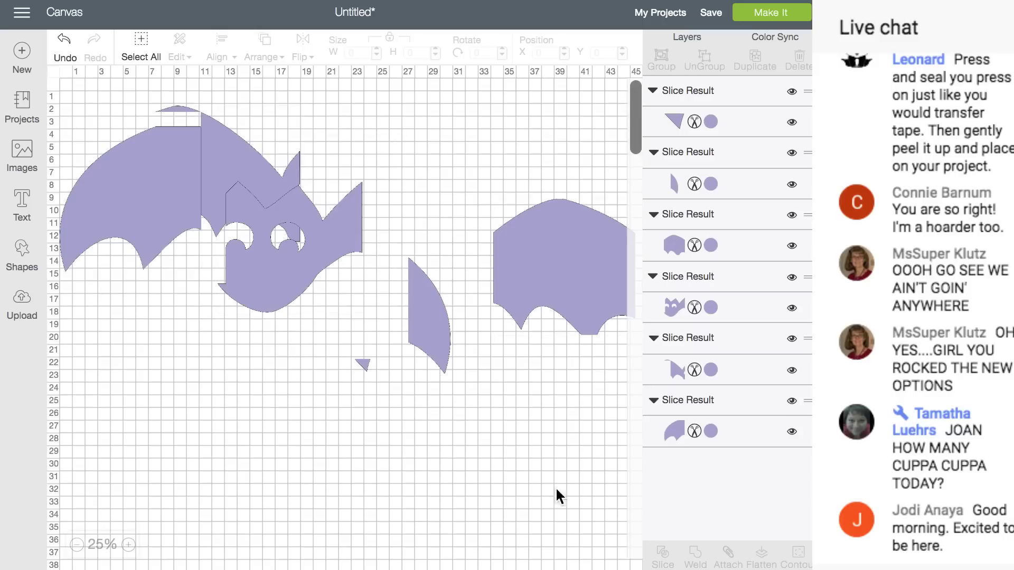
Move the large wing section to about X 26.39, Y 3.81 and the wing tip to about X 26.89, Y 13.87
click(450, 226)
drag(448, 218, 450, 218)
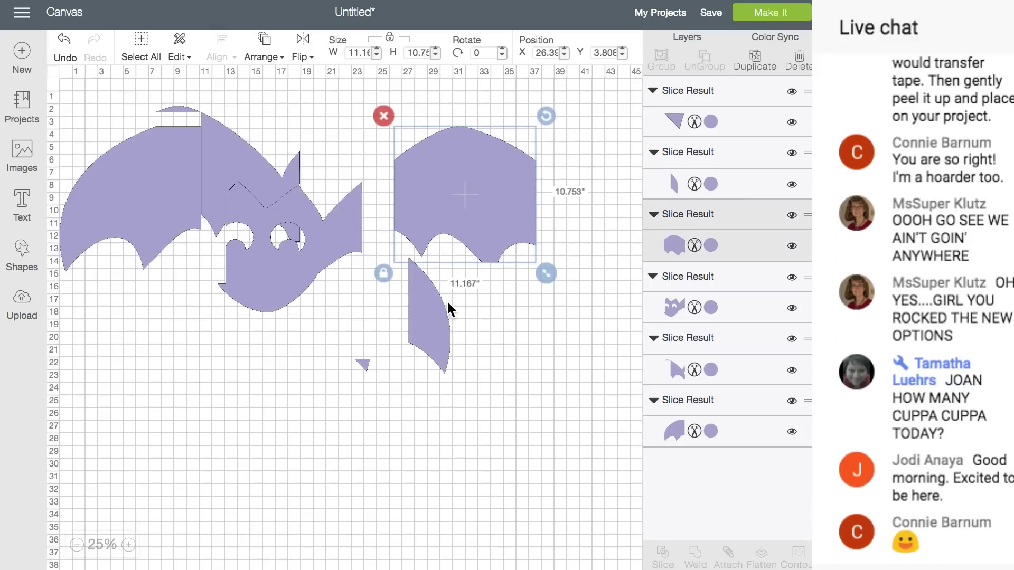
drag(447, 307, 441, 306)
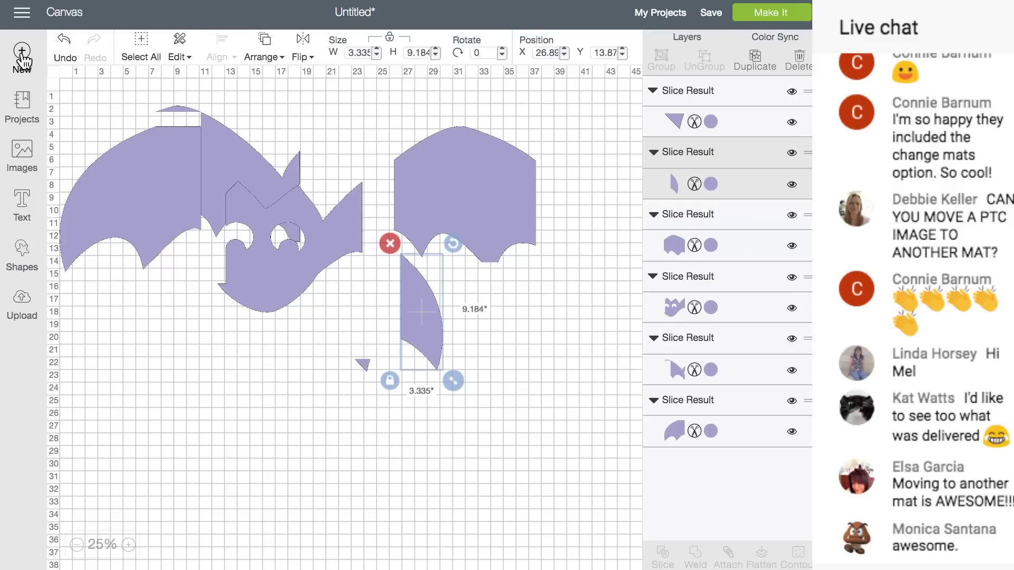
Start a new blank project, replacing the bat project without saving it
click(24, 59)
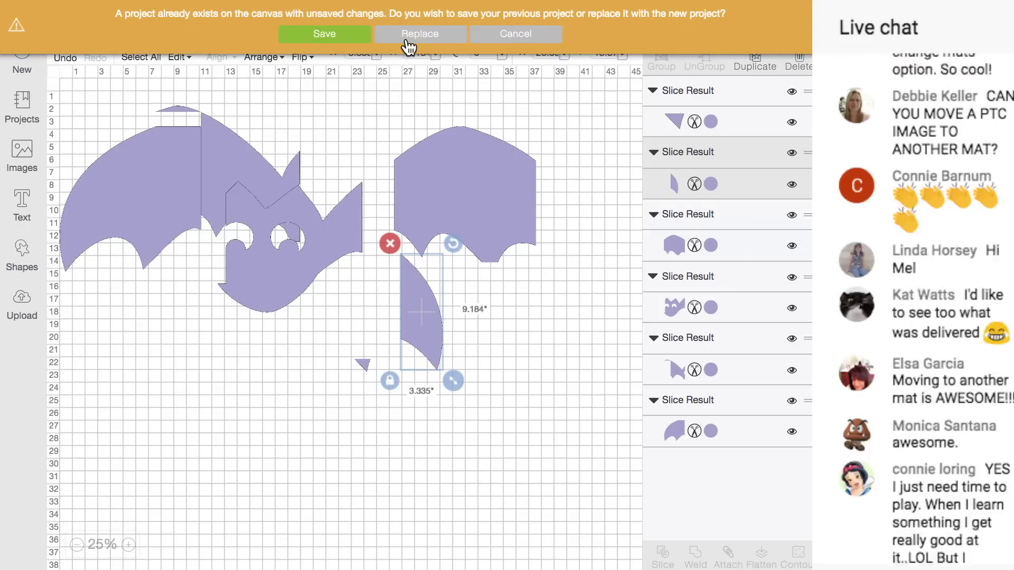
click(409, 35)
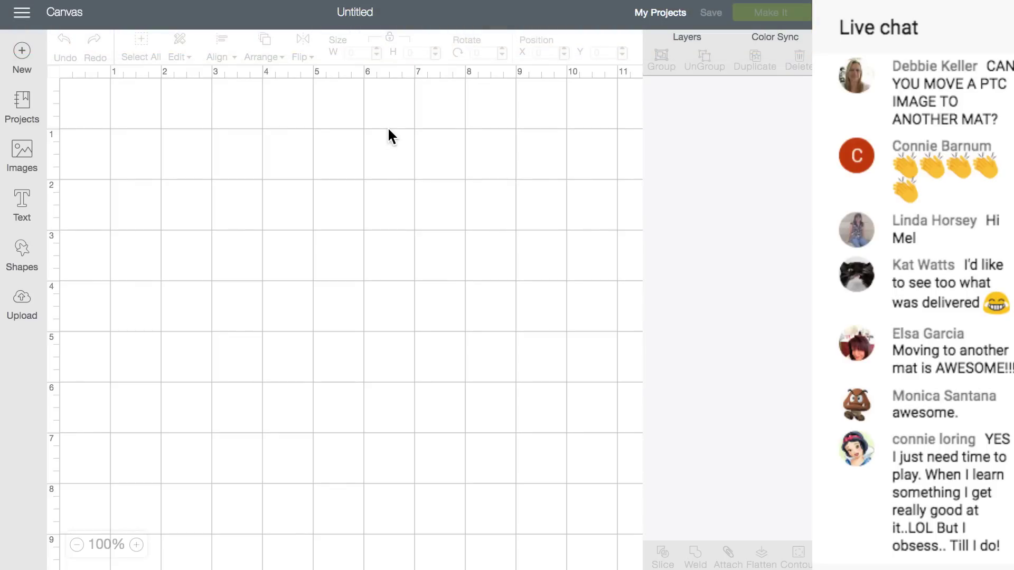
click(23, 153)
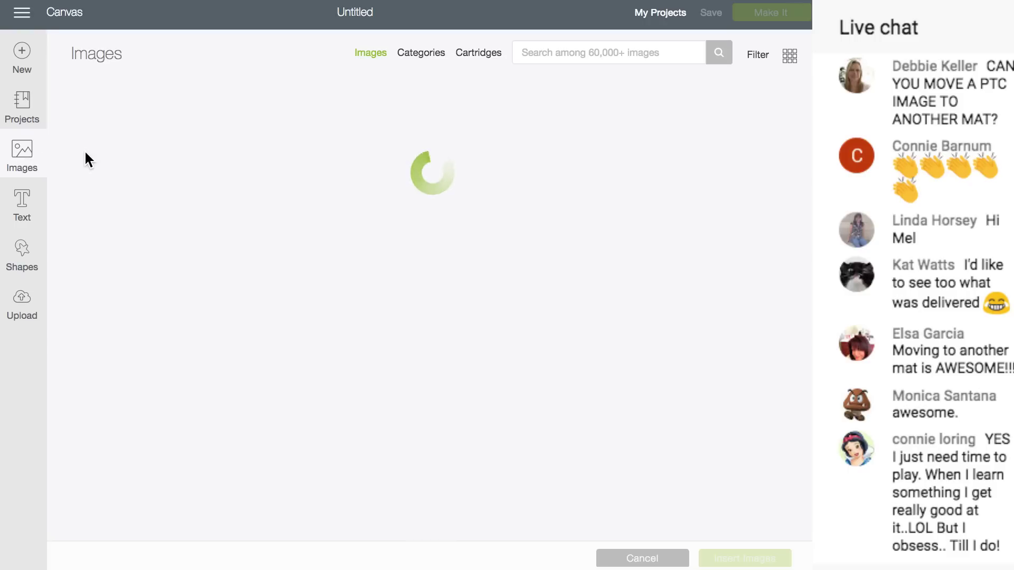
Insert a triangle shape on the blank canvas
click(22, 259)
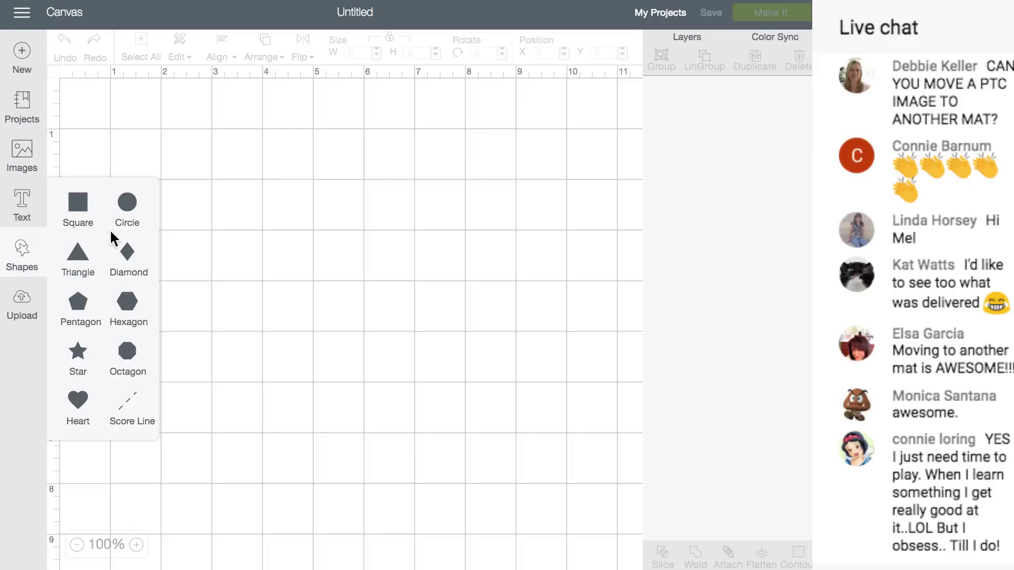
click(82, 211)
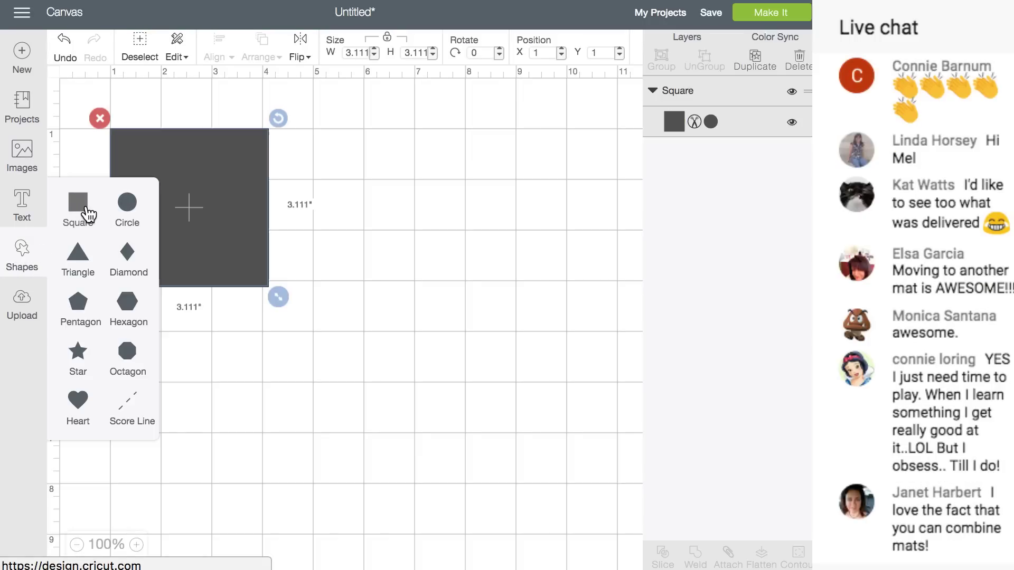
click(100, 118)
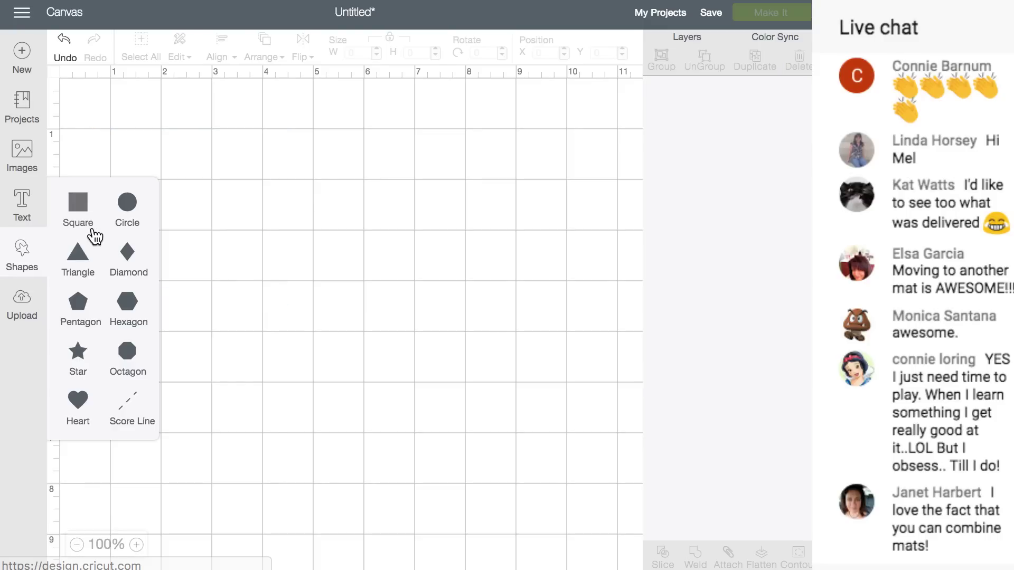
click(99, 250)
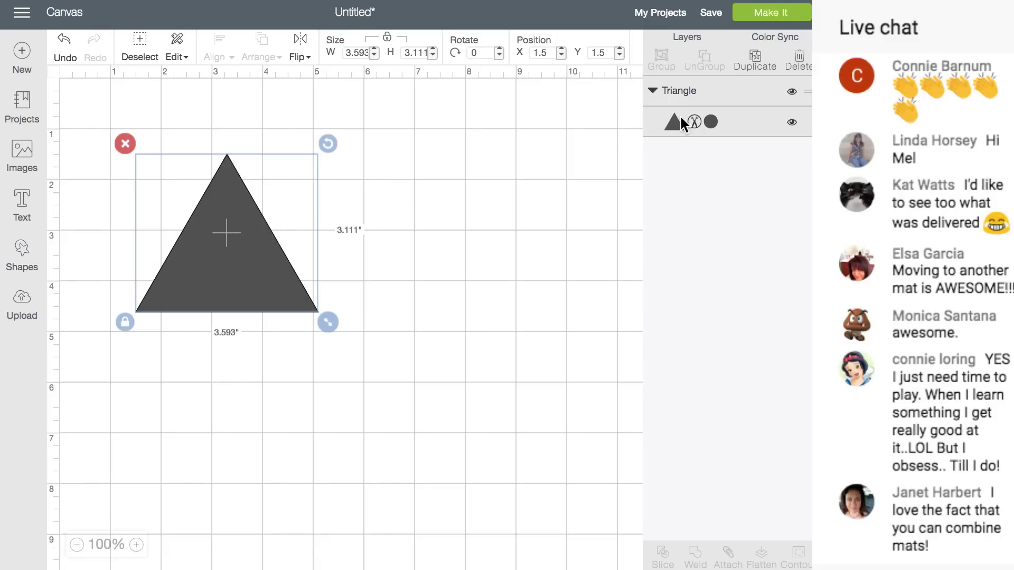
Change the triangle's layer to Print and fill it with the uploaded multicolored crackle pattern
click(711, 121)
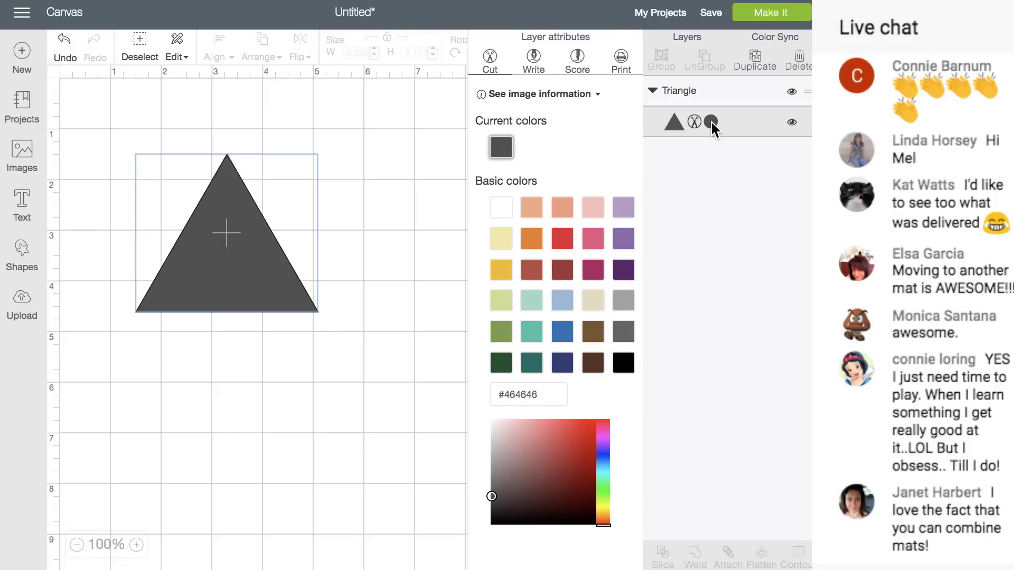
click(621, 57)
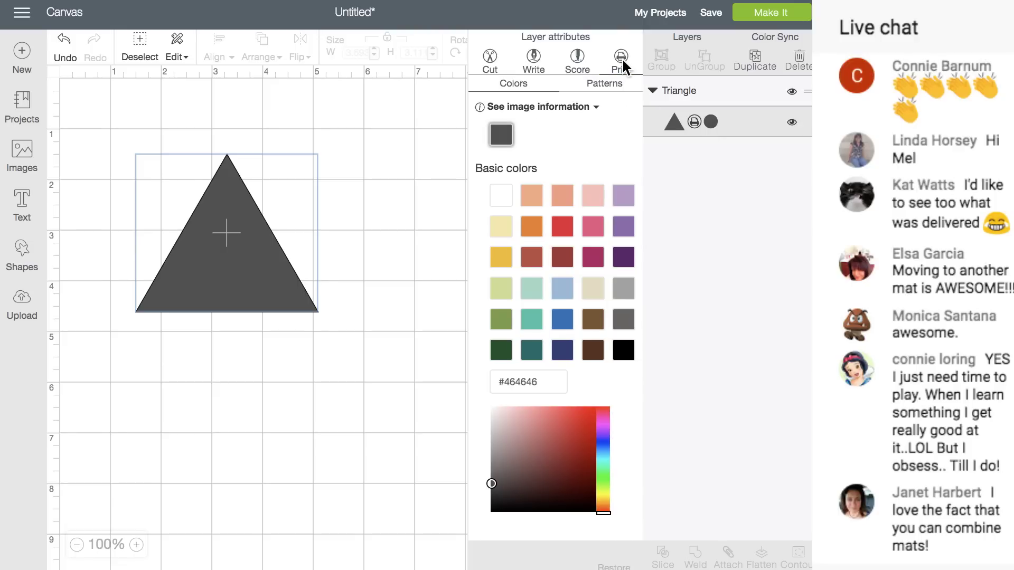
click(608, 90)
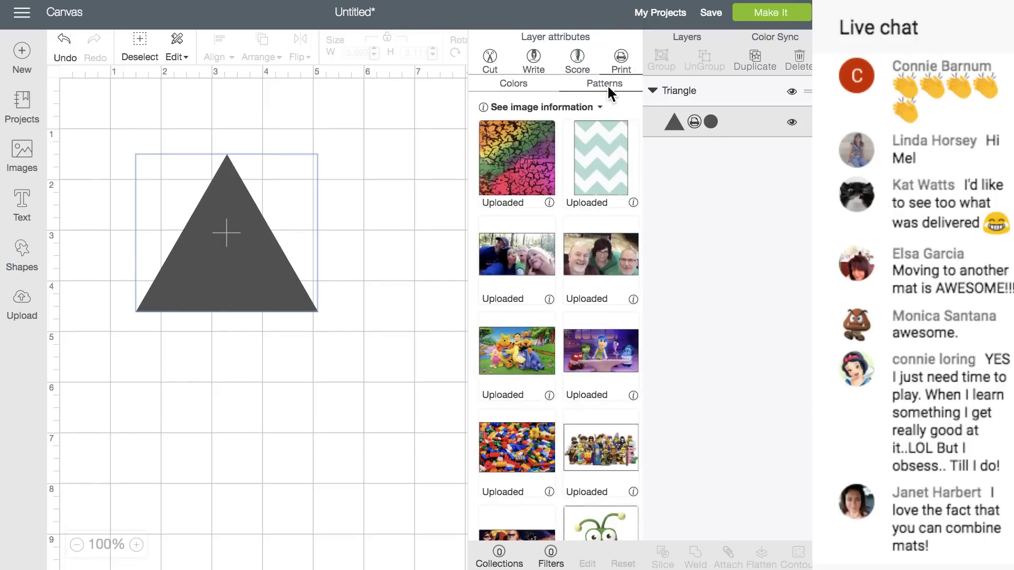
click(525, 153)
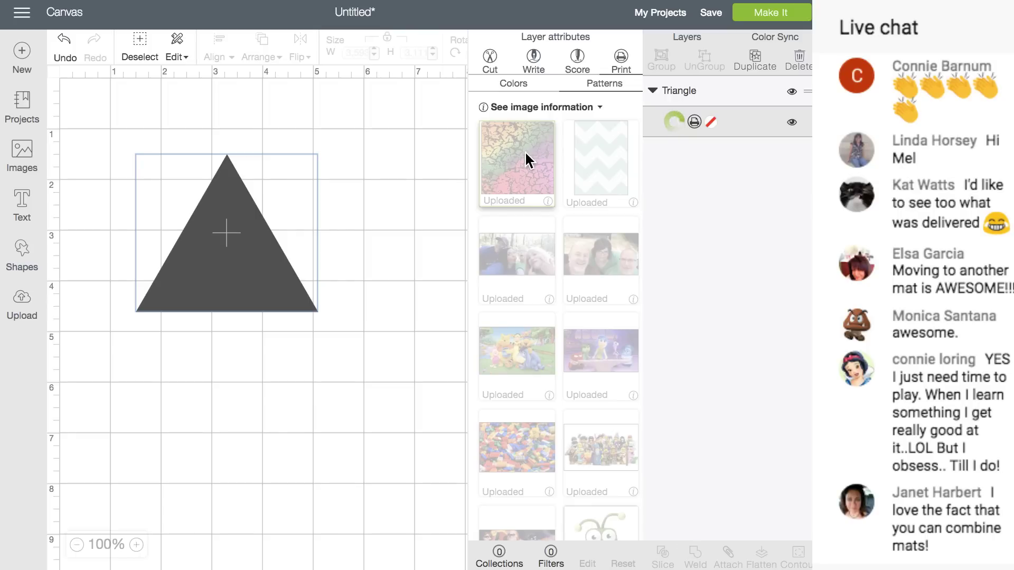
Browse the uploaded print patterns available for filling the triangle, and close the layer attributes
scroll(525, 154, down, 10)
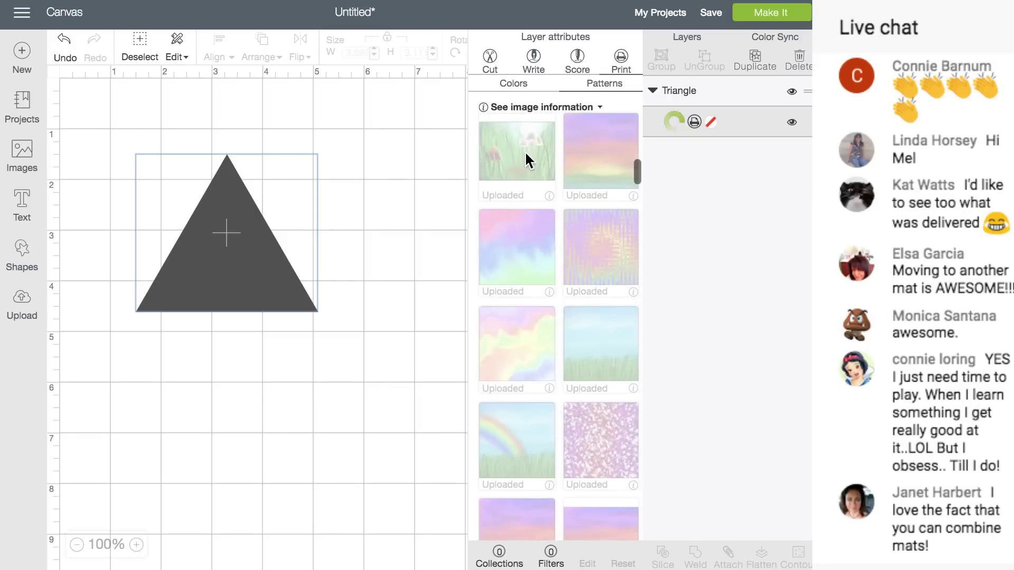
scroll(526, 157, down, 4)
scroll(526, 157, up, 5)
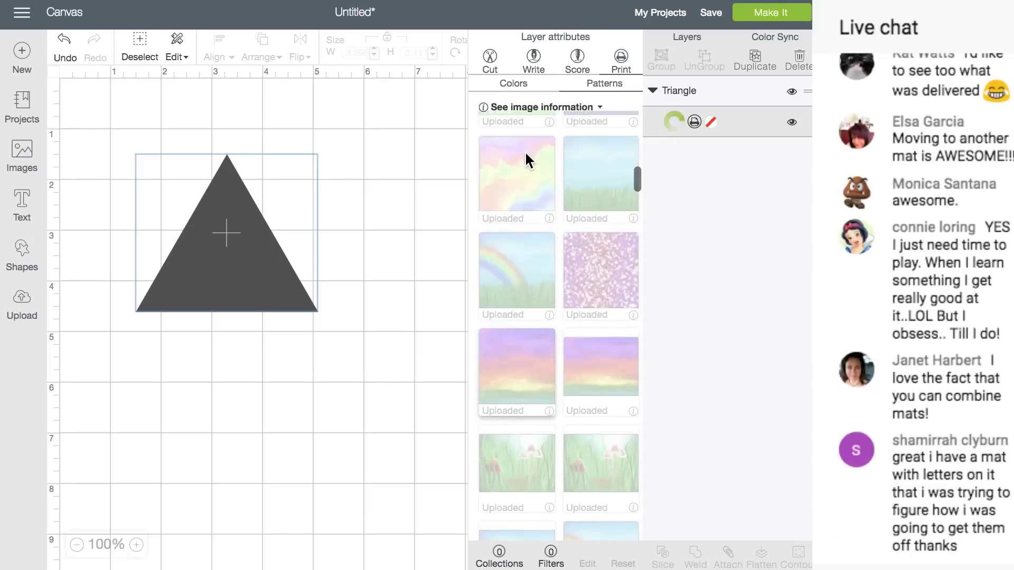
scroll(524, 151, down, 2)
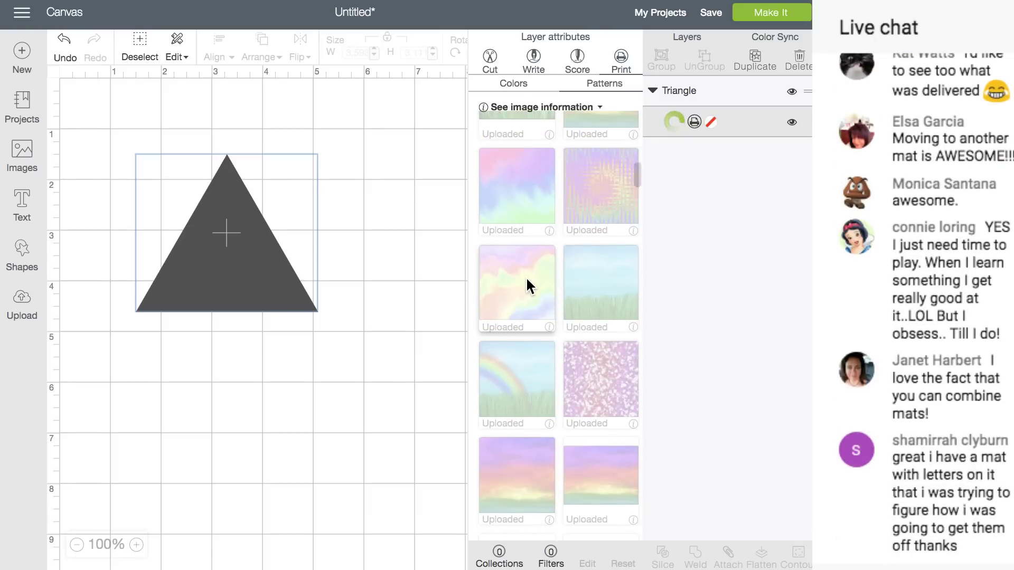
scroll(524, 199, up, 3)
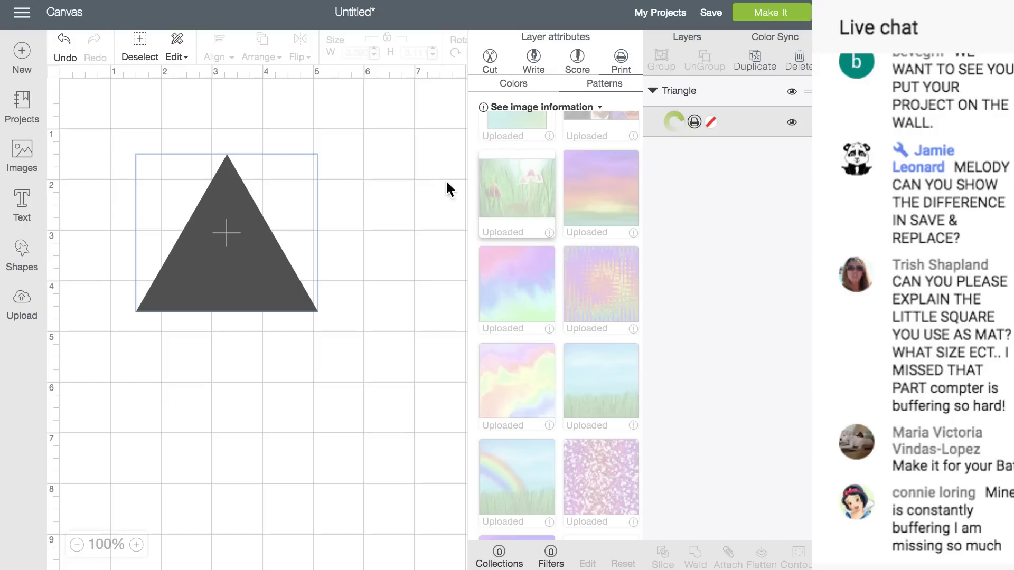
click(416, 186)
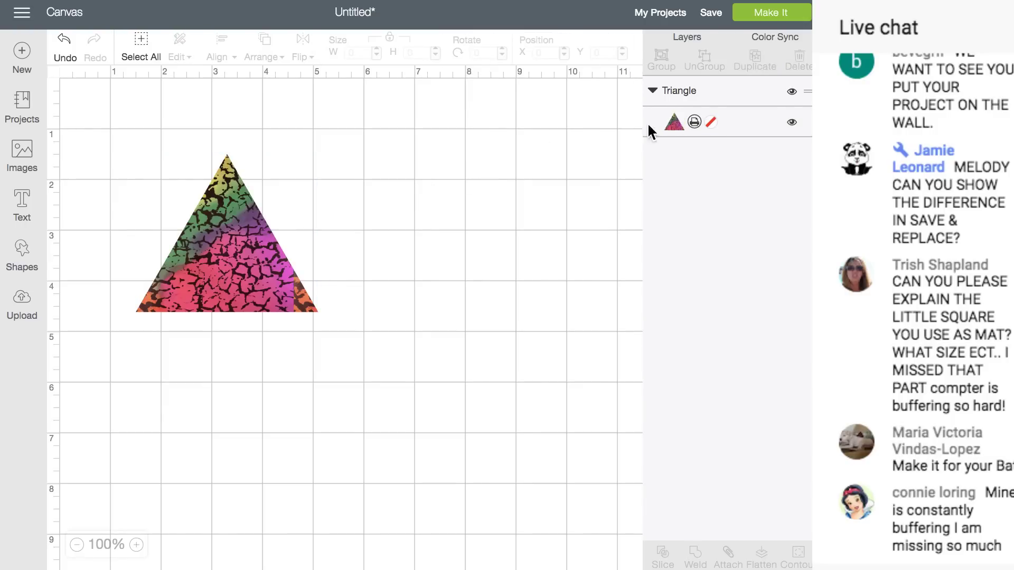
Duplicate the crackle-patterned triangle 13 times
click(249, 256)
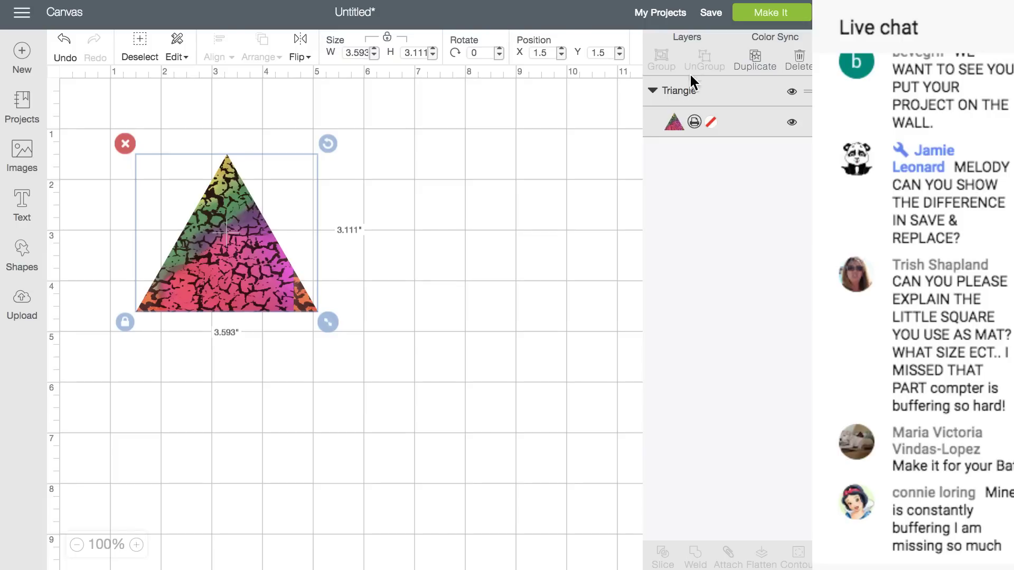
click(758, 55)
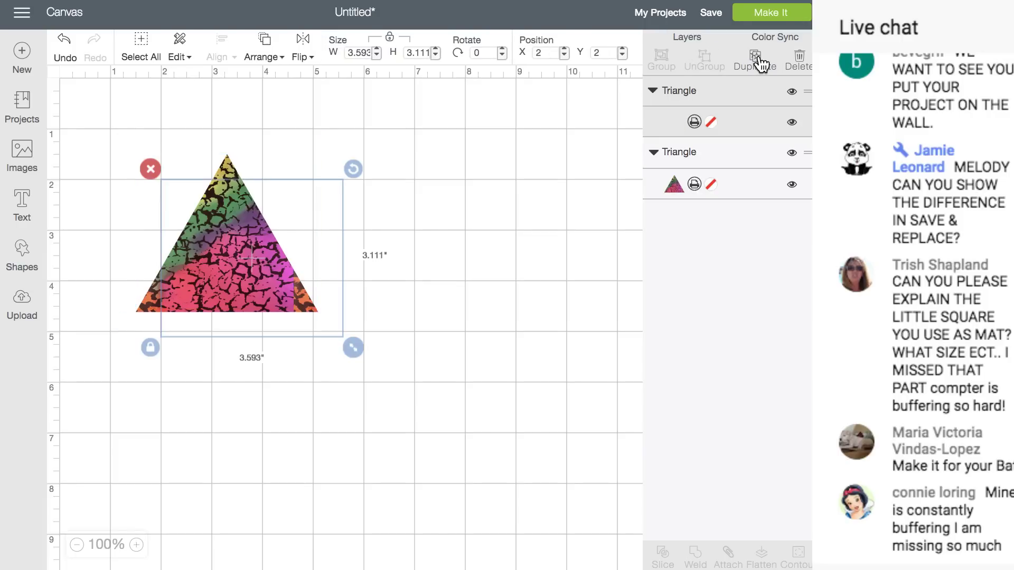
click(761, 62)
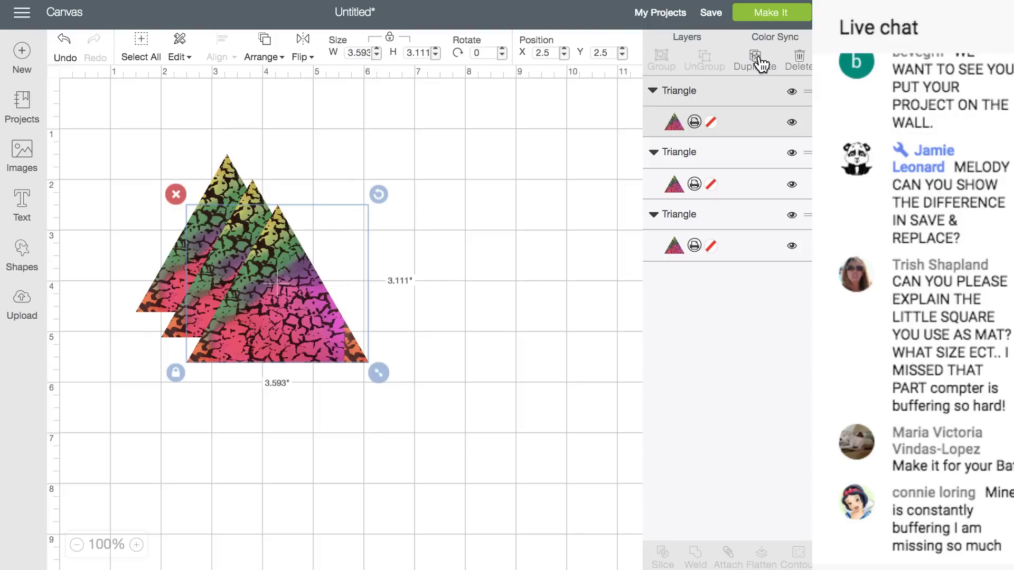
click(761, 63)
click(760, 62)
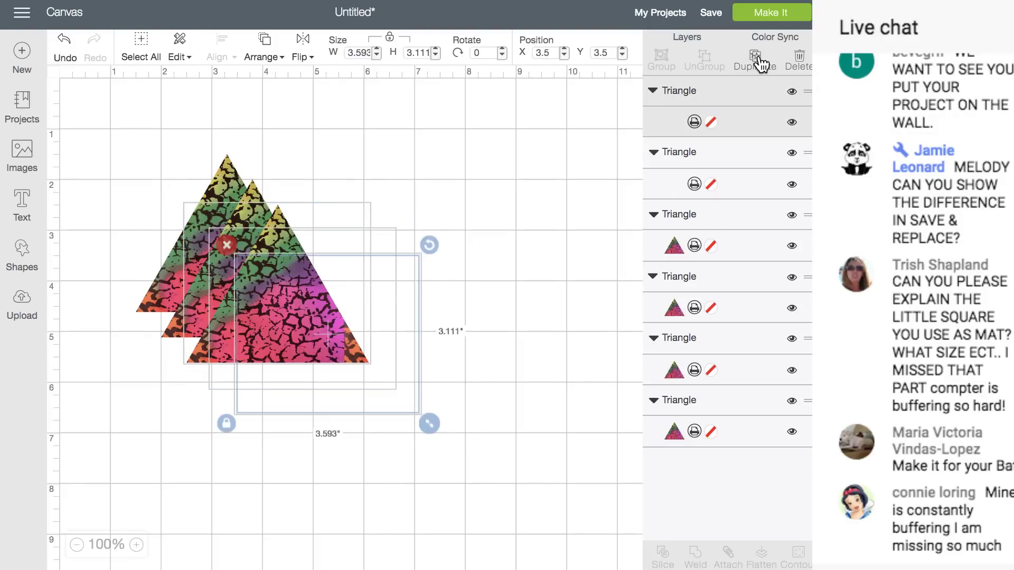
click(761, 63)
click(760, 62)
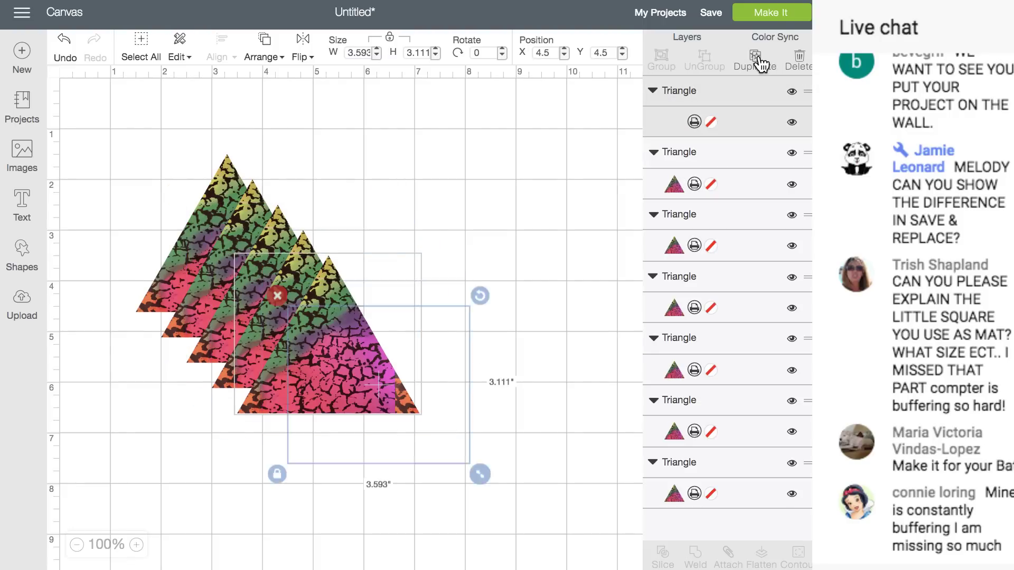
click(761, 63)
click(761, 62)
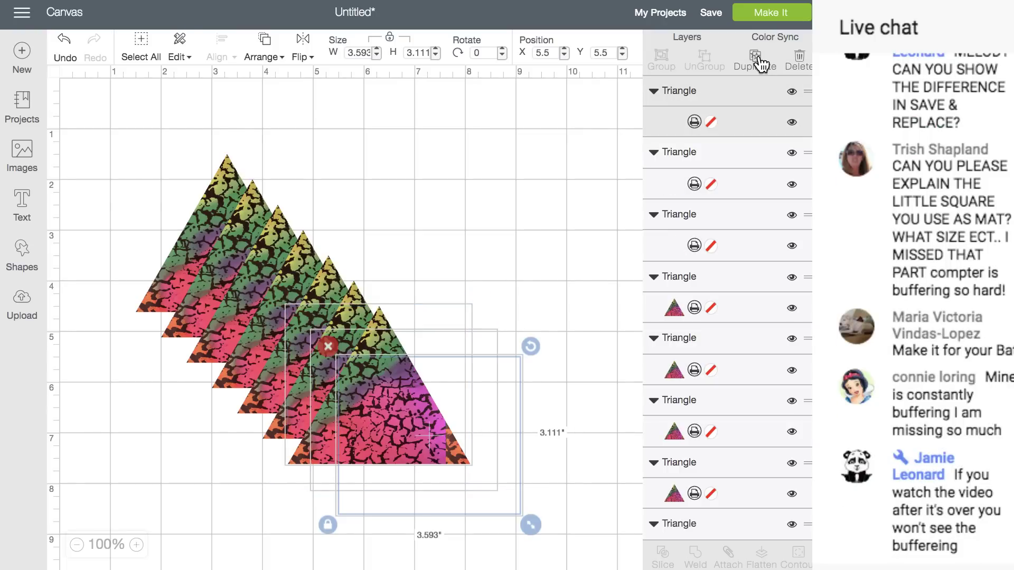
click(761, 62)
click(759, 56)
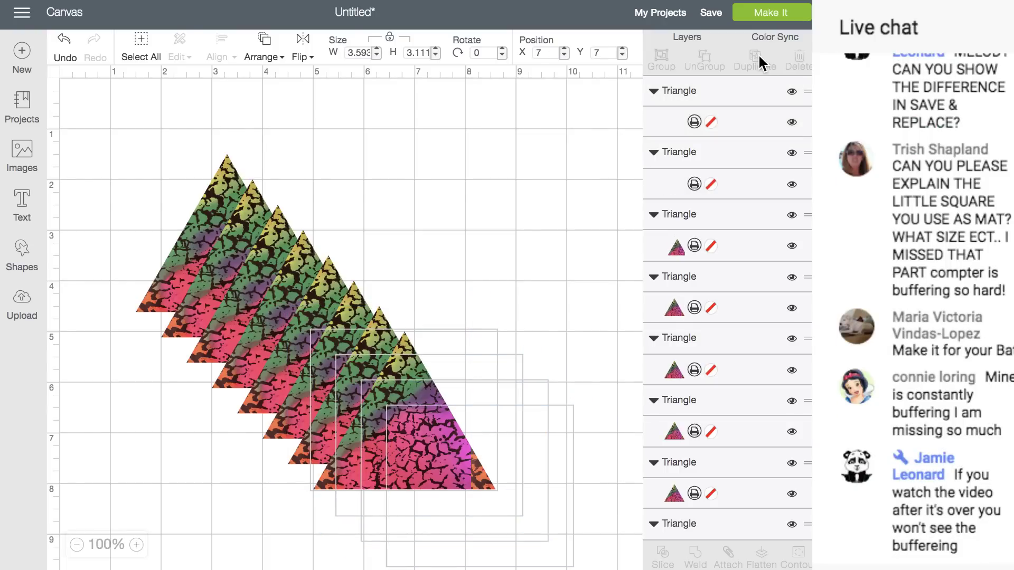
click(759, 56)
click(760, 56)
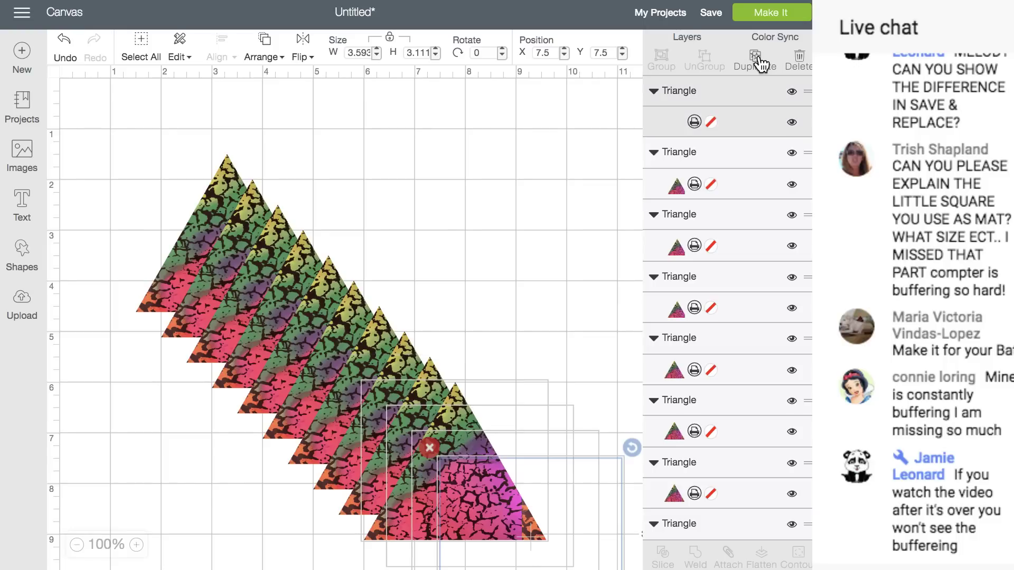
click(762, 58)
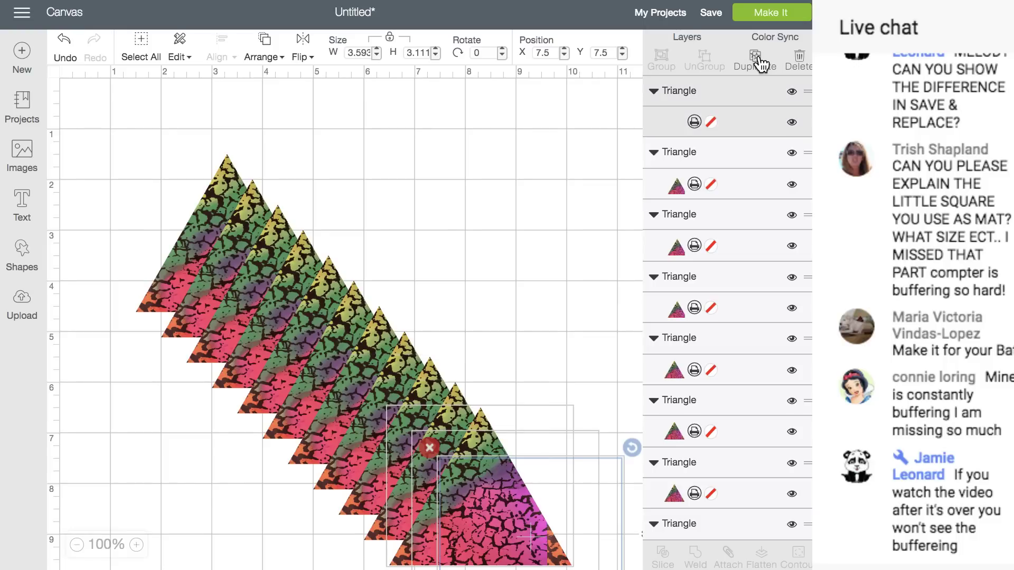
Preview the cutting mats, try moving the first mat's upper triangle across and back, and return to the canvas
click(754, 17)
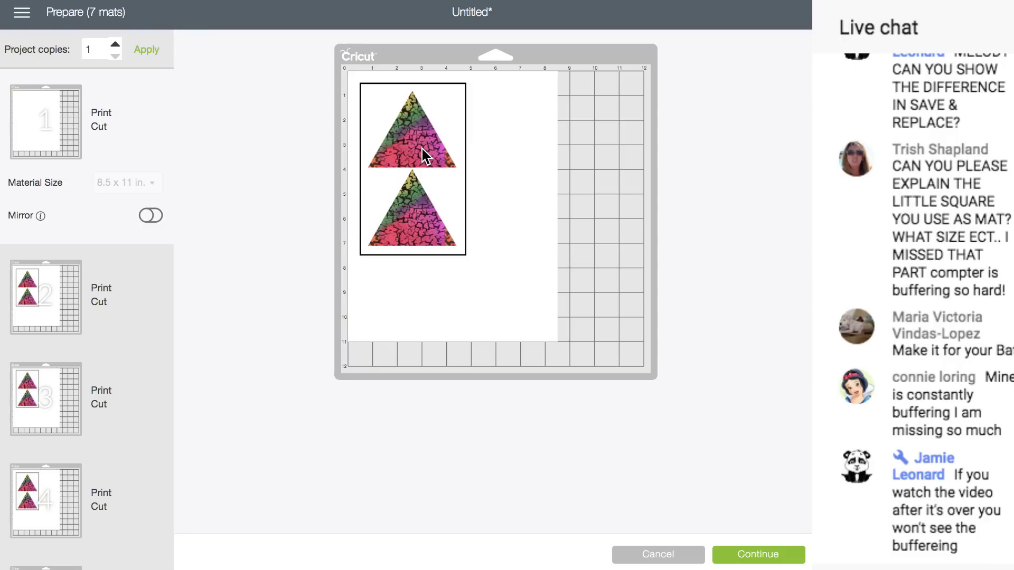
drag(422, 148, 502, 151)
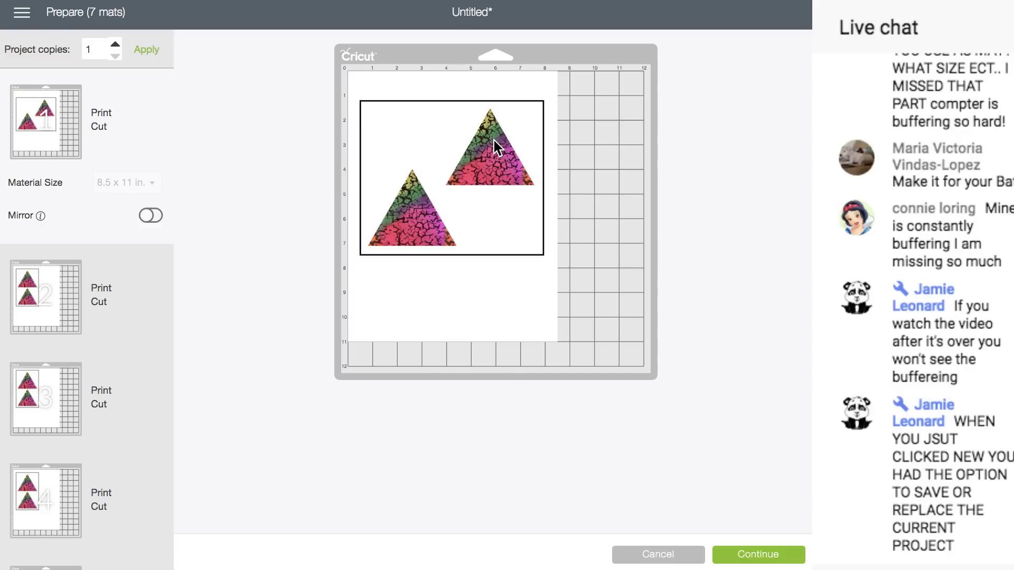
drag(493, 141, 405, 113)
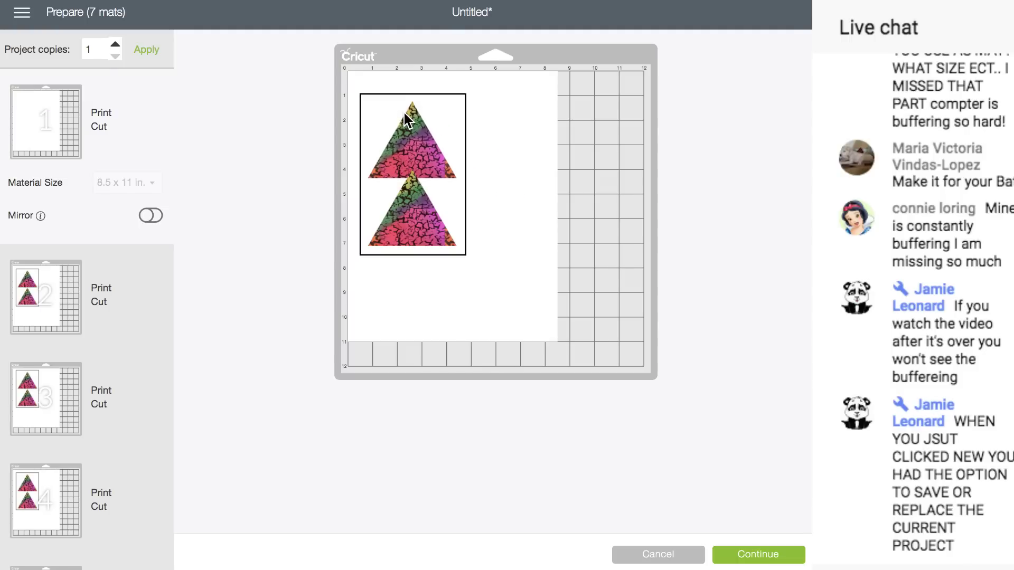
click(647, 556)
Rotate four of the overlapping triangles by about 62° so that they point downward
click(258, 227)
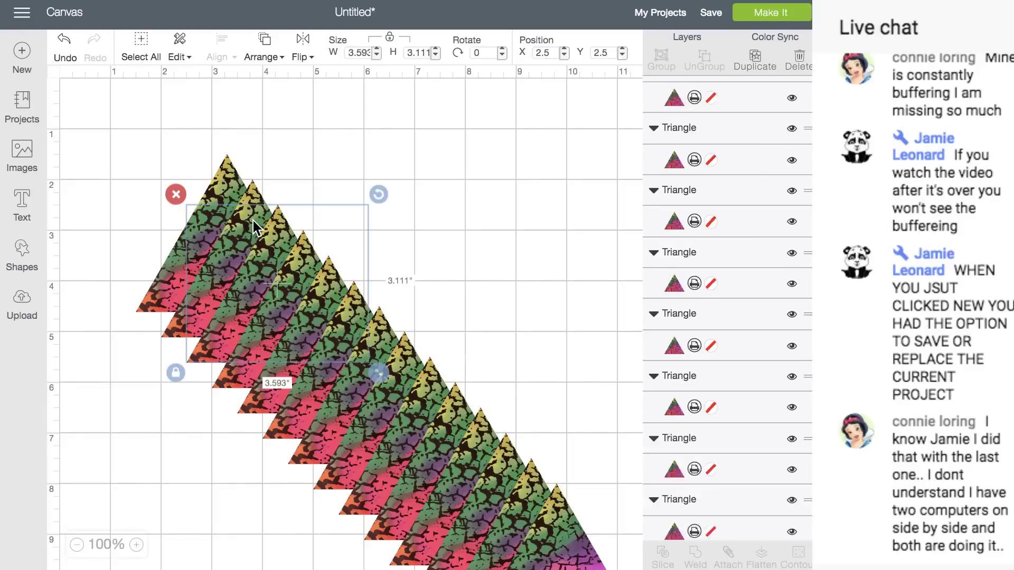
drag(380, 191, 159, 364)
drag(366, 161, 429, 319)
click(425, 319)
click(330, 304)
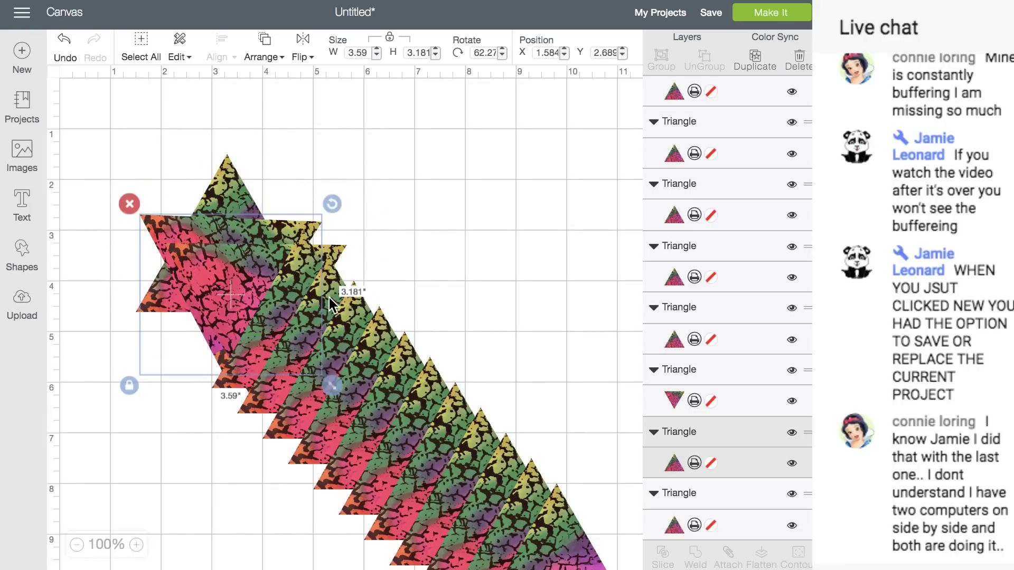
click(335, 286)
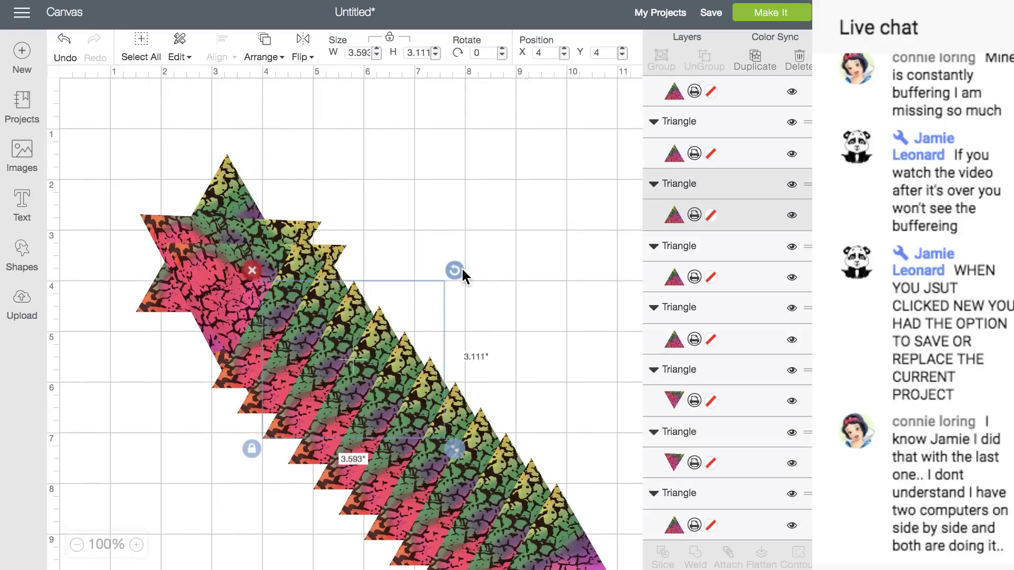
drag(461, 267, 515, 418)
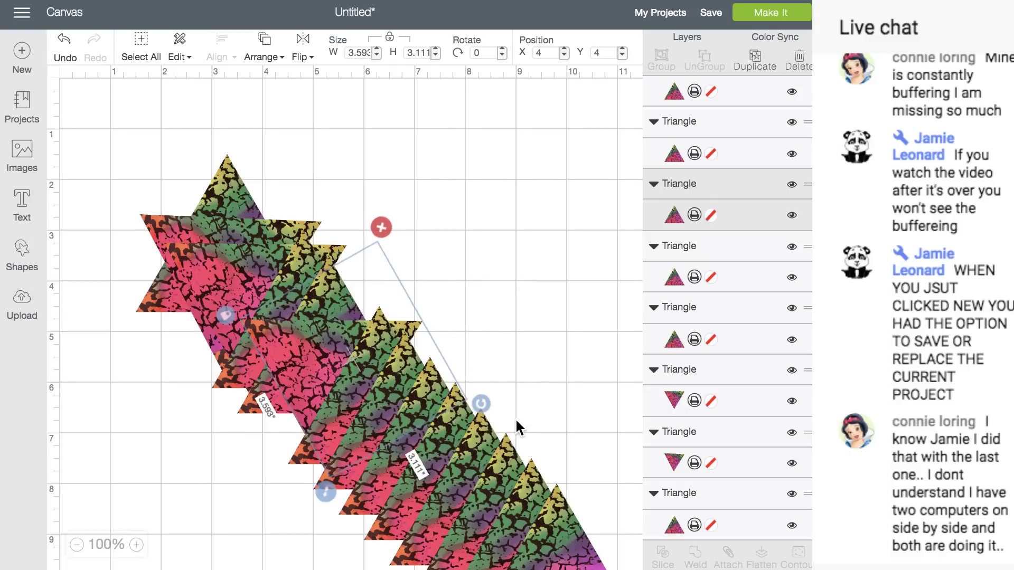
click(397, 369)
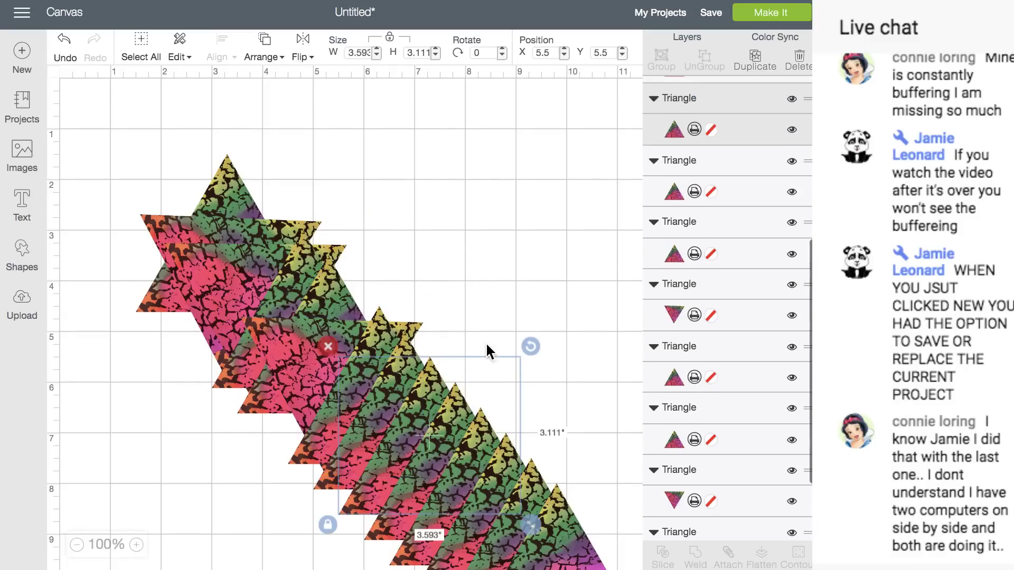
drag(530, 346, 581, 492)
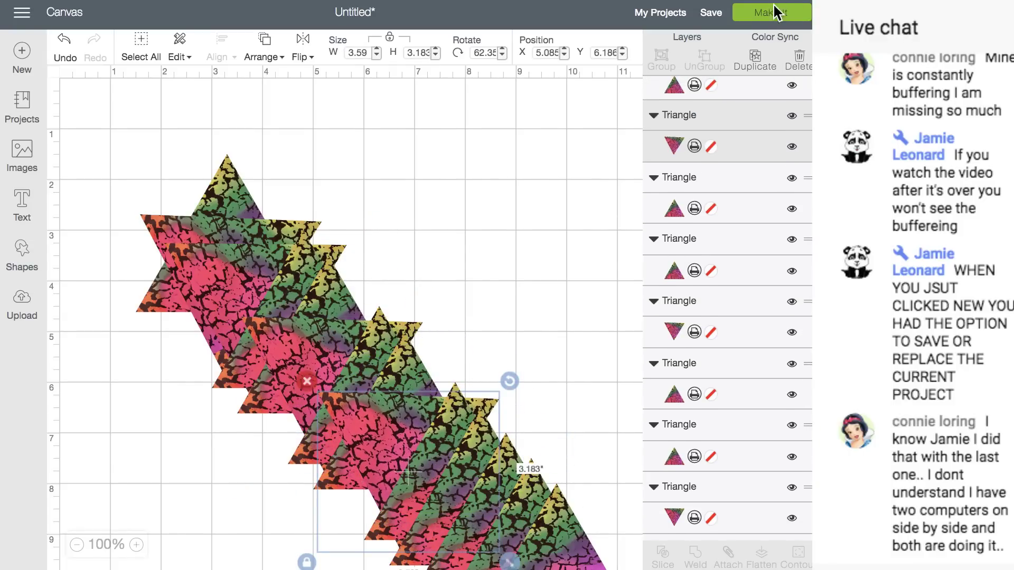
Preview the mats with the rotated triangles and try moving the first mat's upper triangle diagonally below the other one
click(775, 12)
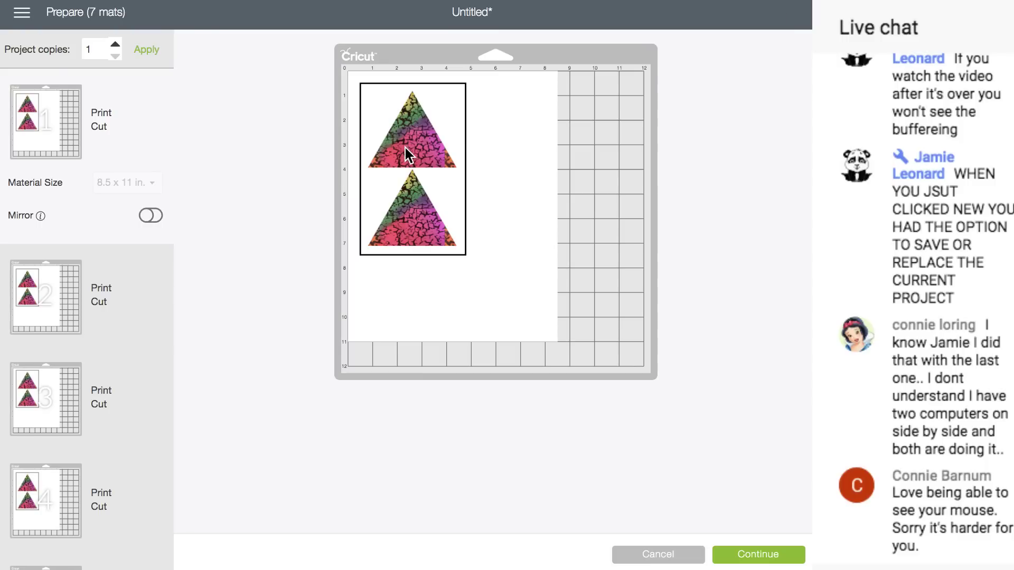
mouse_move(410, 137)
mouse_down()
mouse_move(424, 139)
mouse_move(412, 140)
mouse_up()
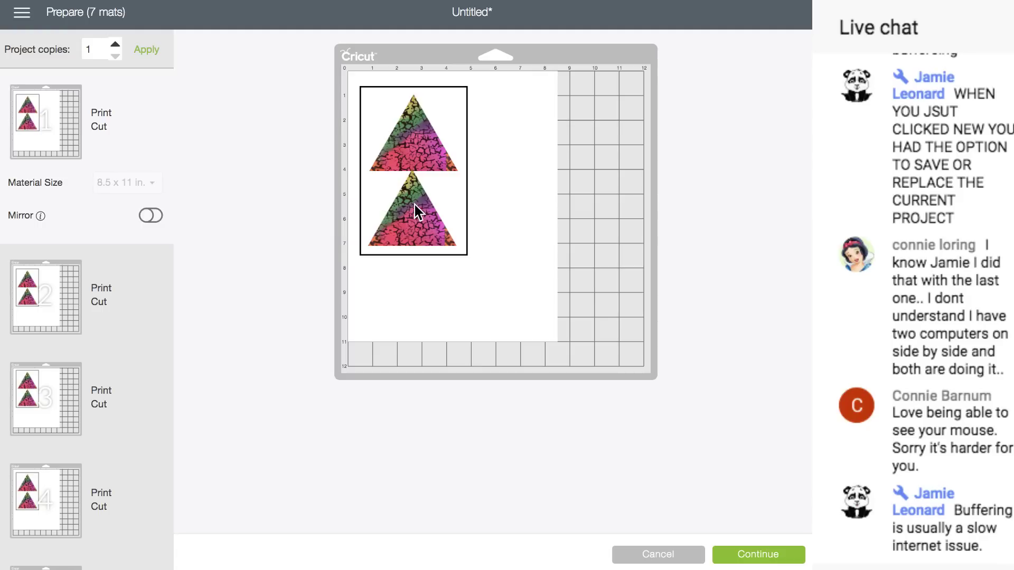
drag(416, 147, 446, 142)
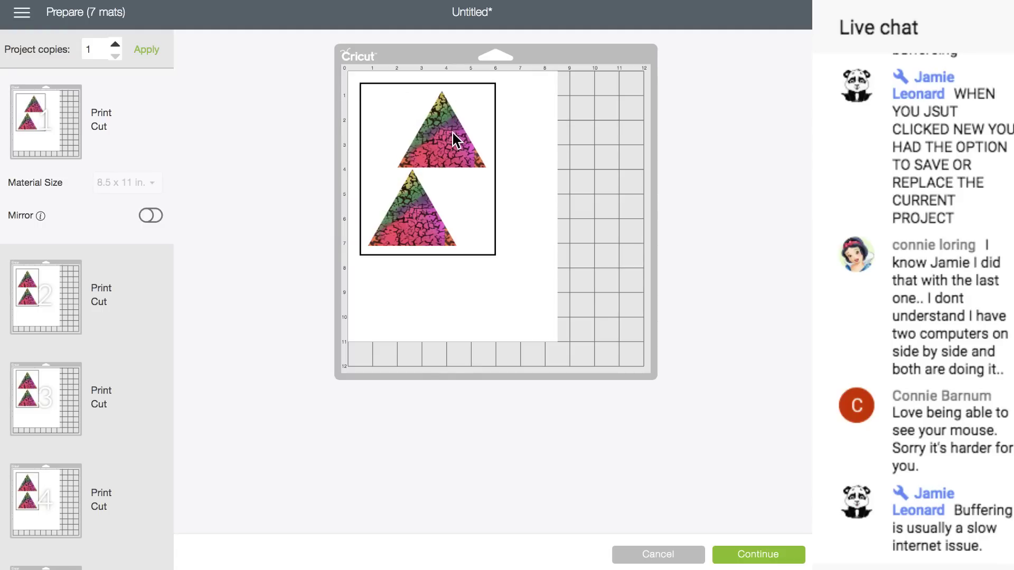
drag(452, 132, 508, 305)
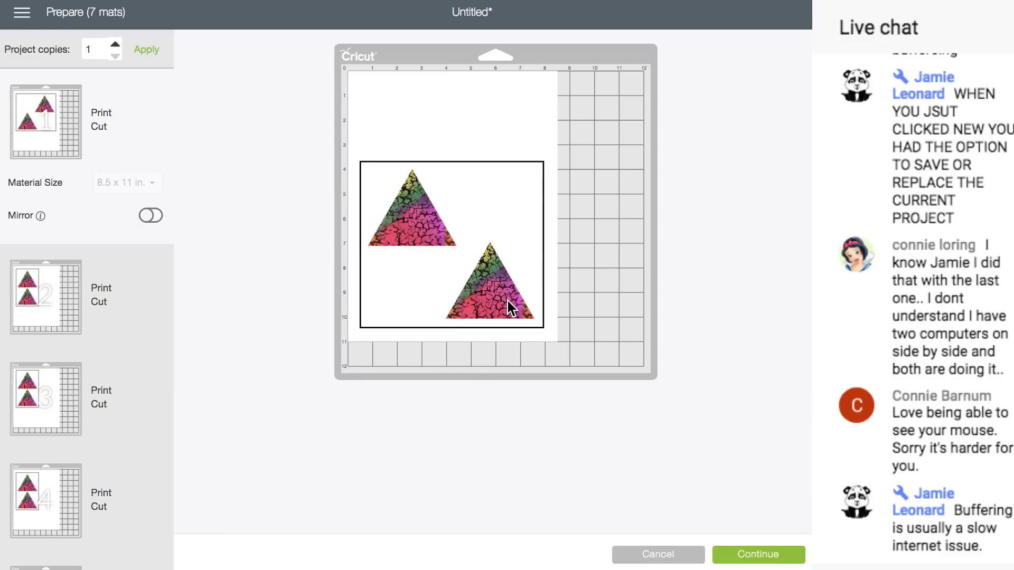
click(70, 267)
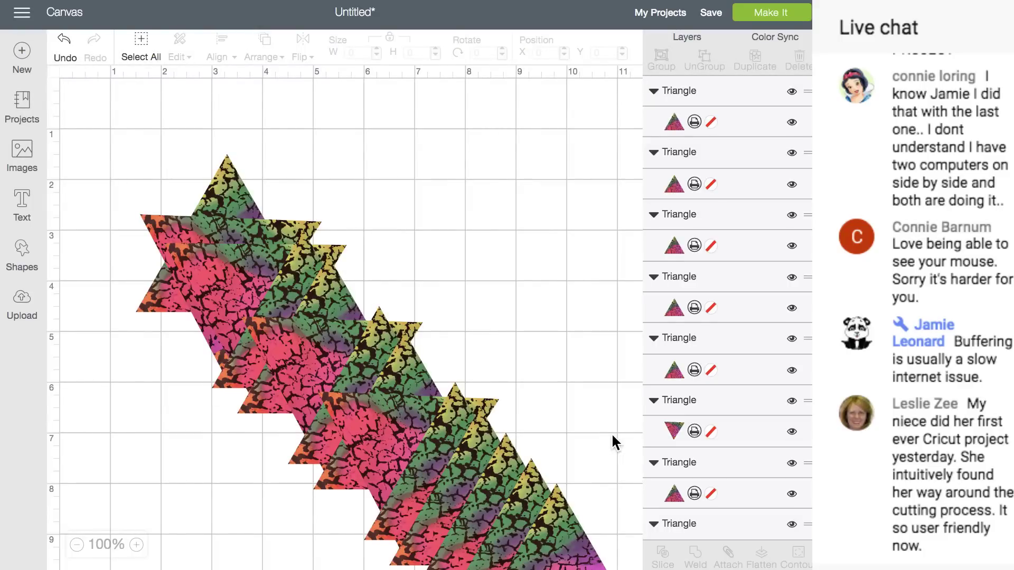
Move the last triangle of the stack out to about X 7.25, Y 3.67
scroll(612, 434, right, 1)
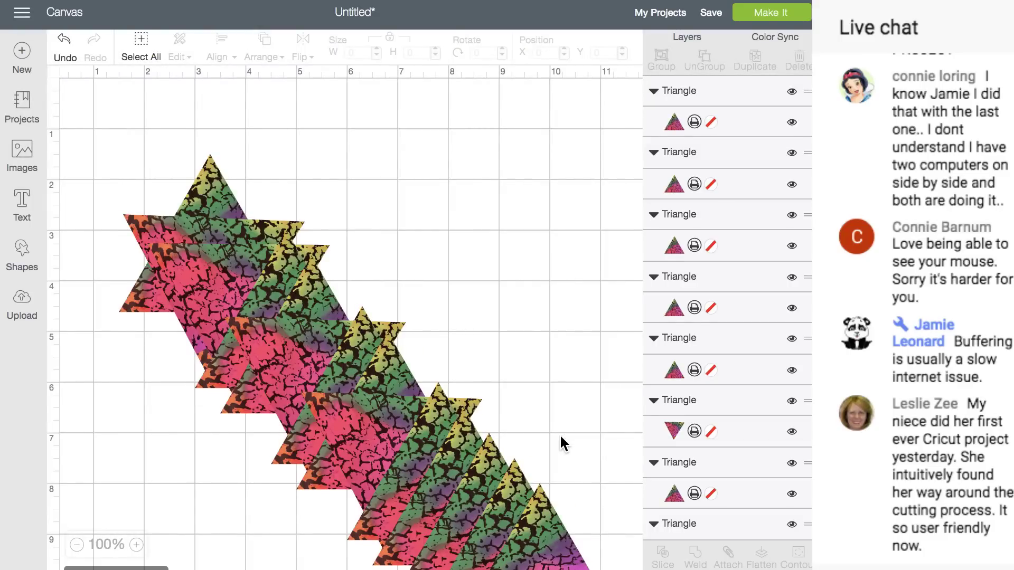
drag(532, 520, 471, 265)
scroll(471, 265, down, 1)
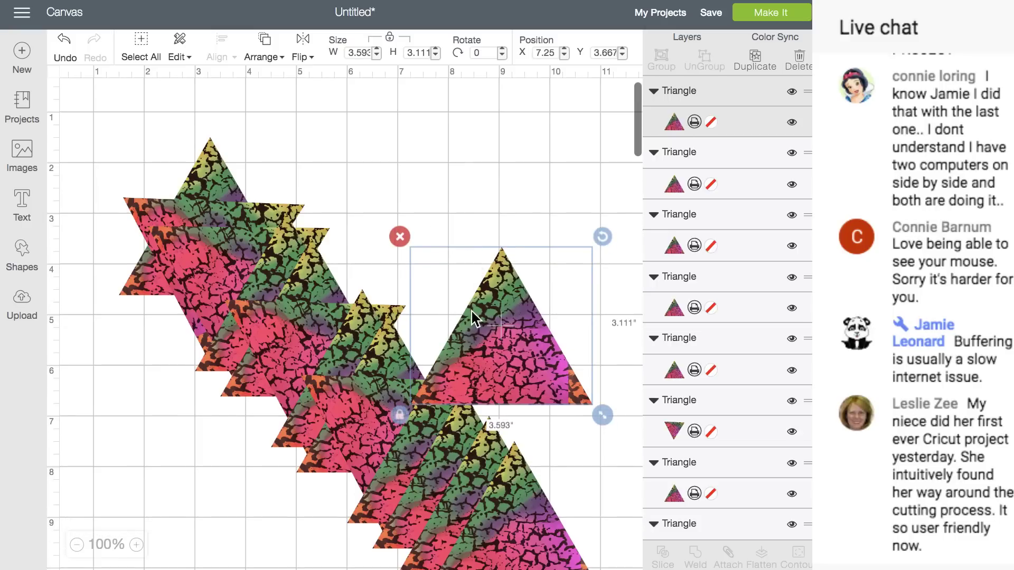
key(super+v)
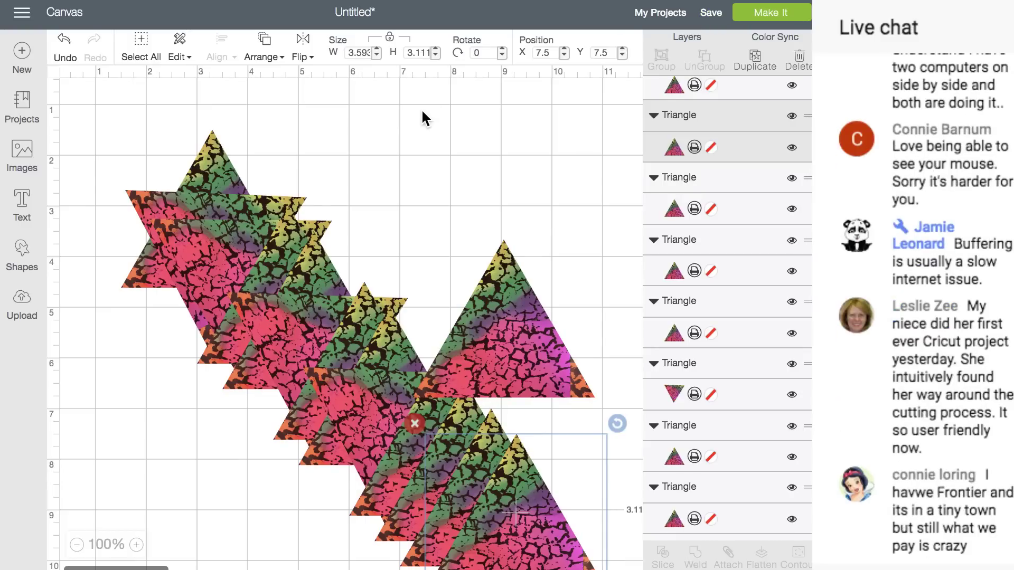
scroll(422, 110, left, 1)
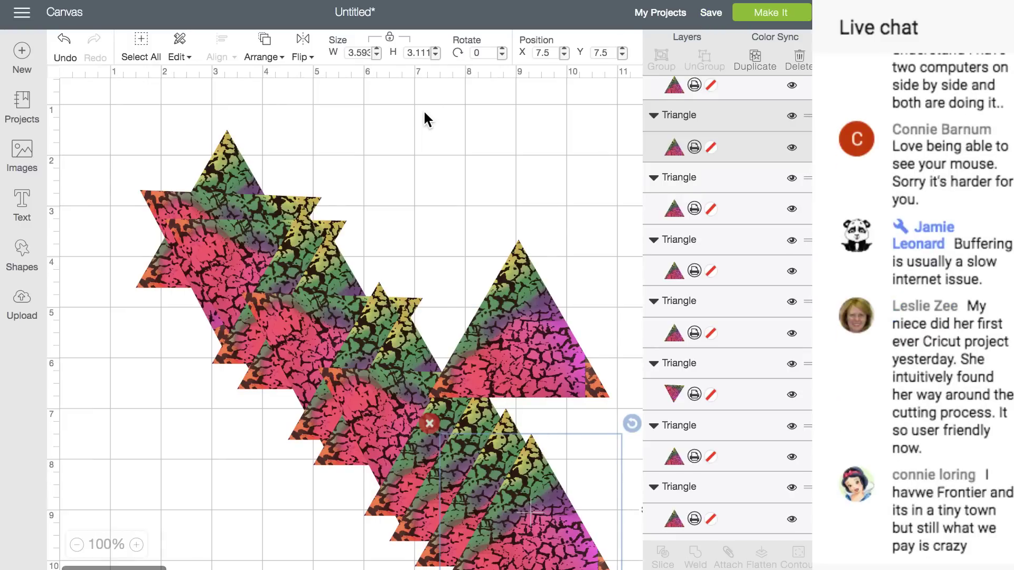
click(19, 57)
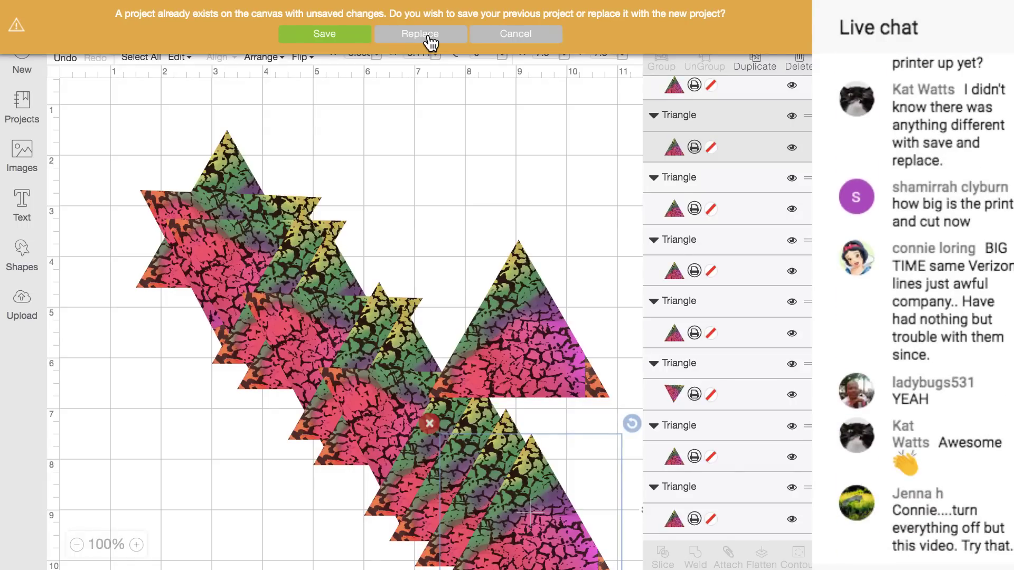
click(325, 33)
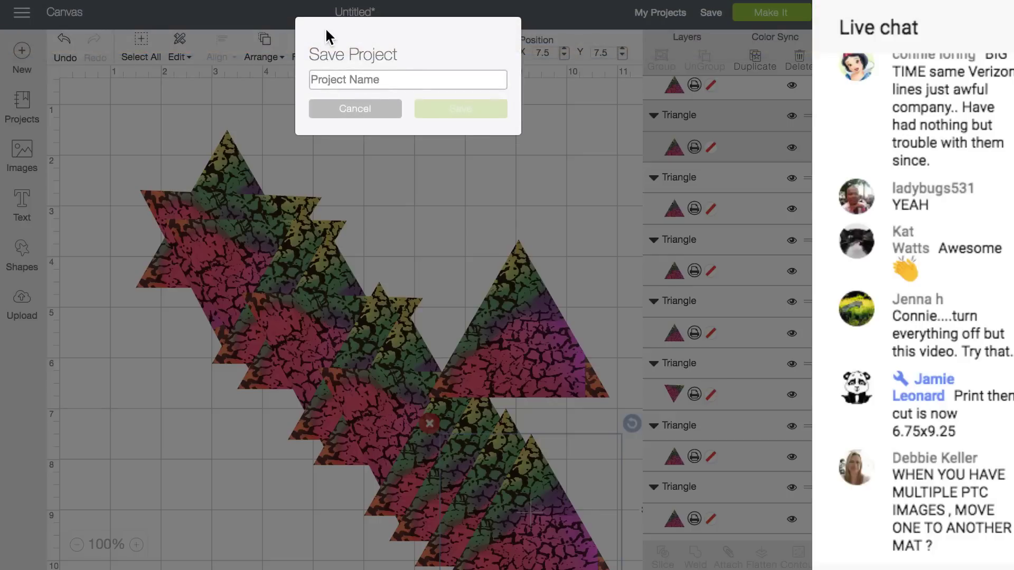
click(347, 111)
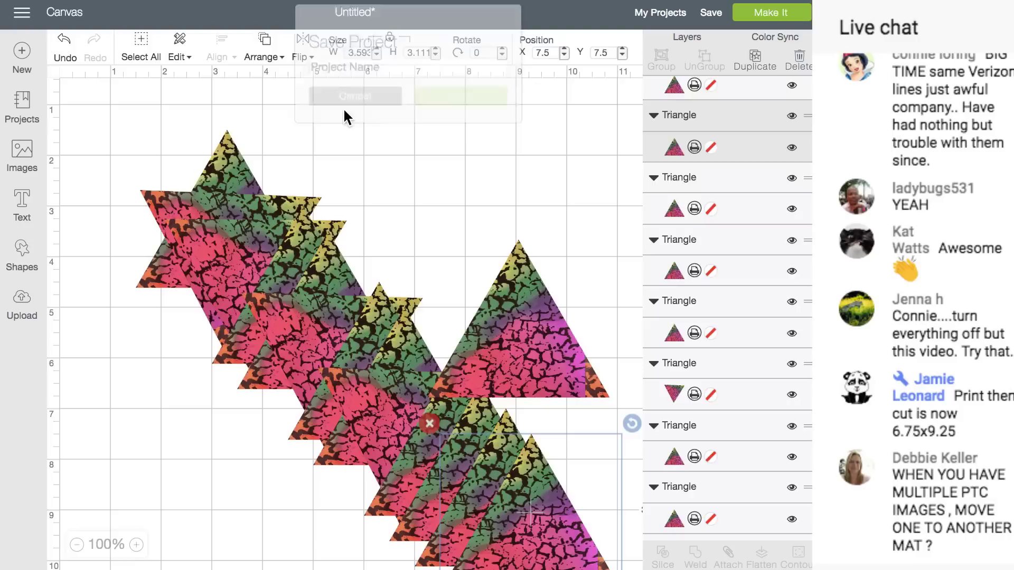
Start a new blank project, replacing the triangles without saving them, and view the list of saved projects
click(28, 48)
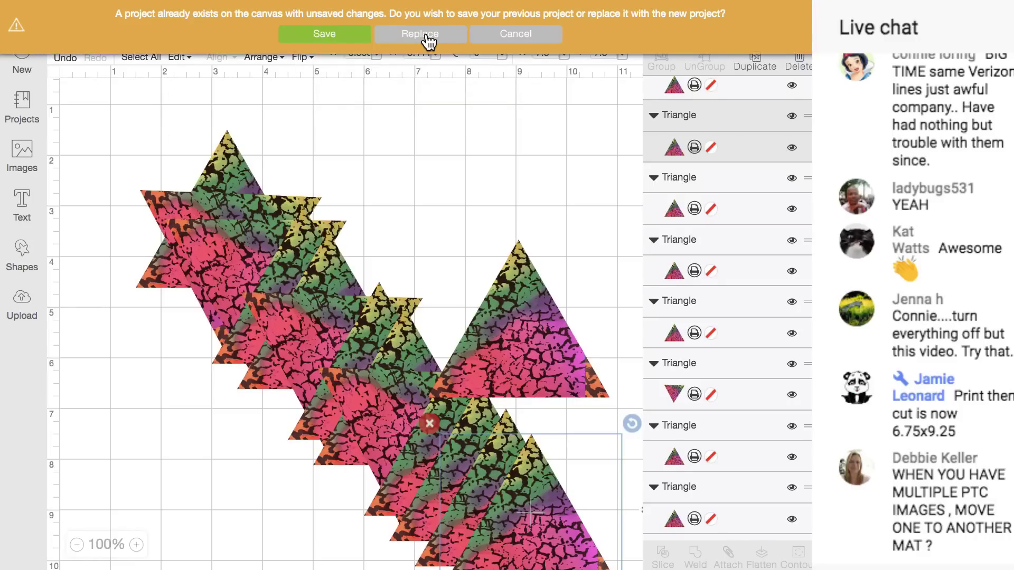
click(426, 35)
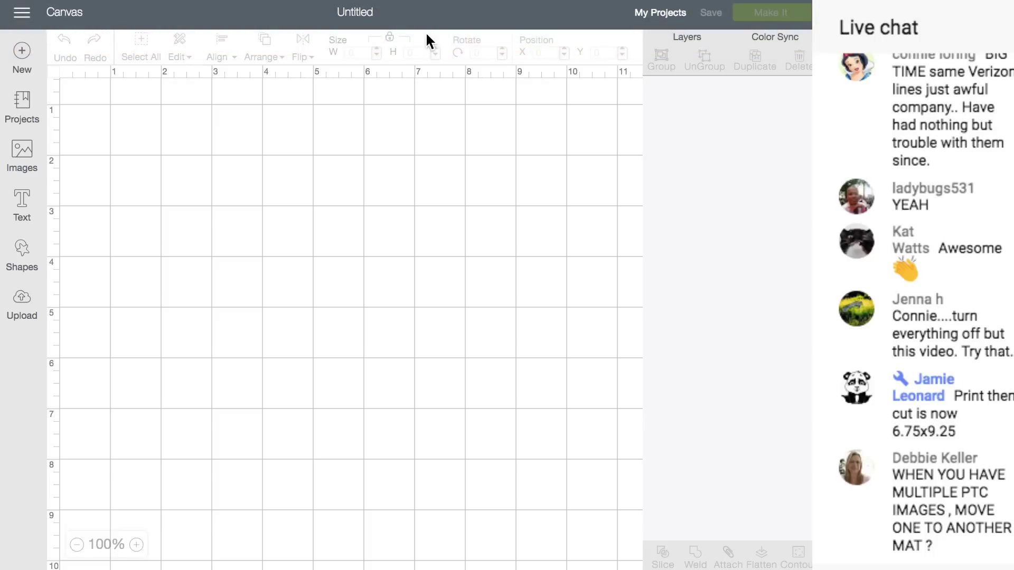
click(665, 17)
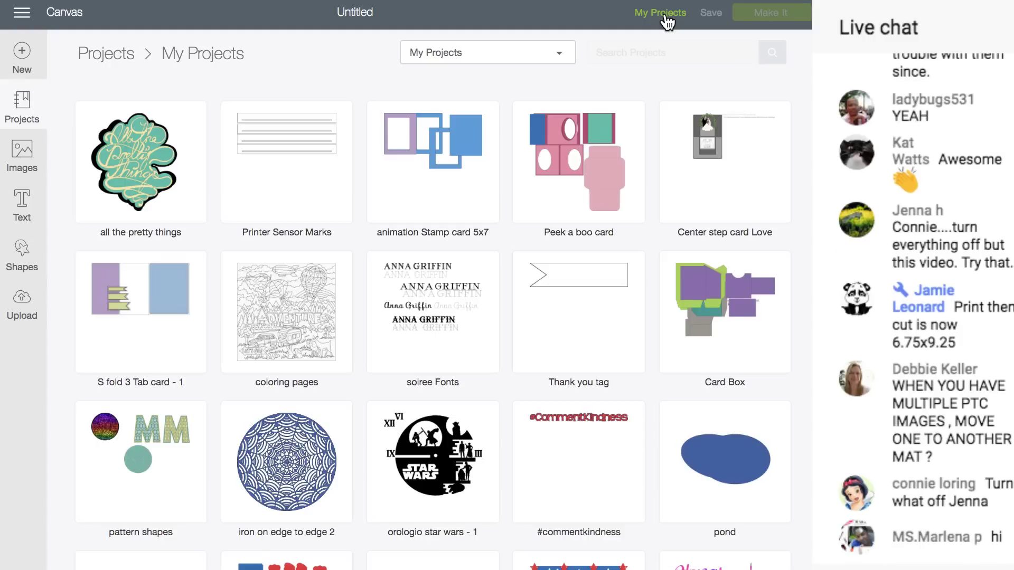
click(16, 111)
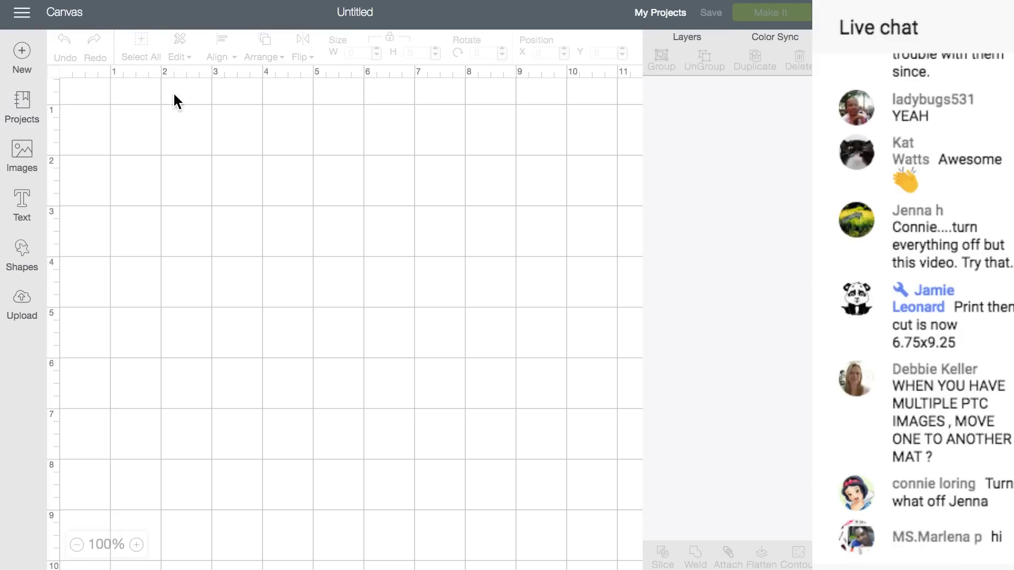